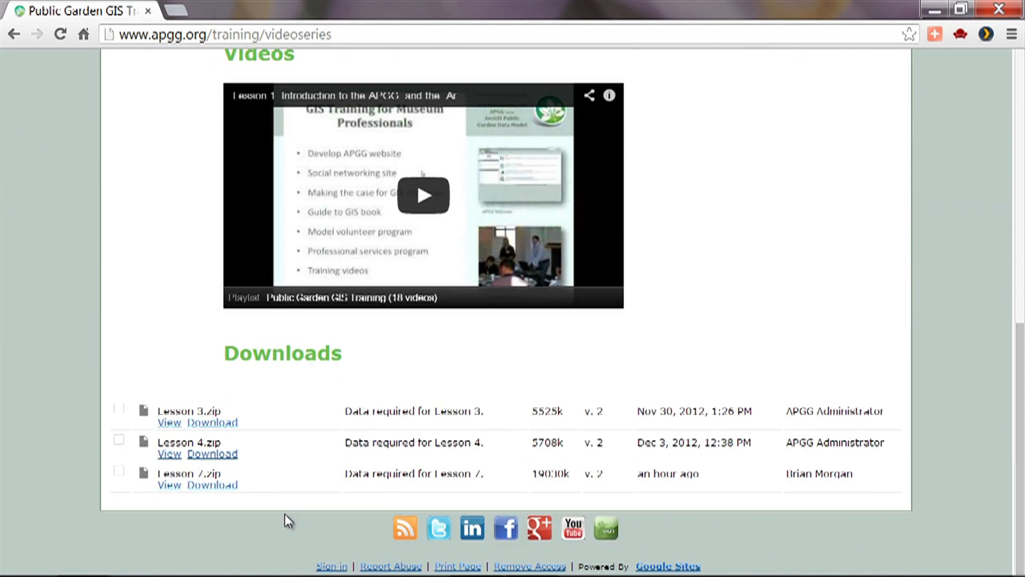
# - Download Lesson 7.zip from the training page's Downloads section to the Downloads folder and open the archive
pyautogui.click(213, 486)
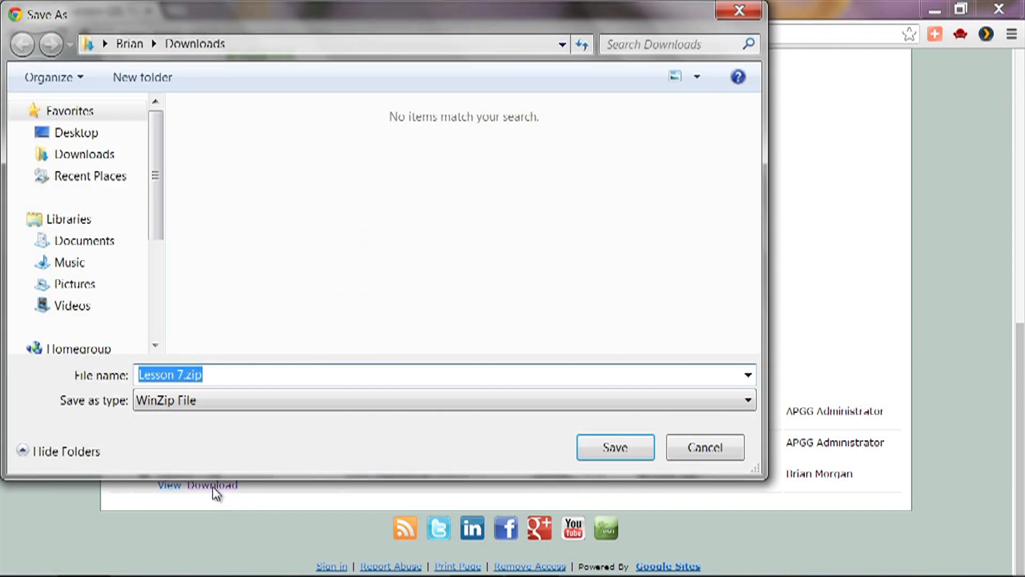
pyautogui.click(603, 450)
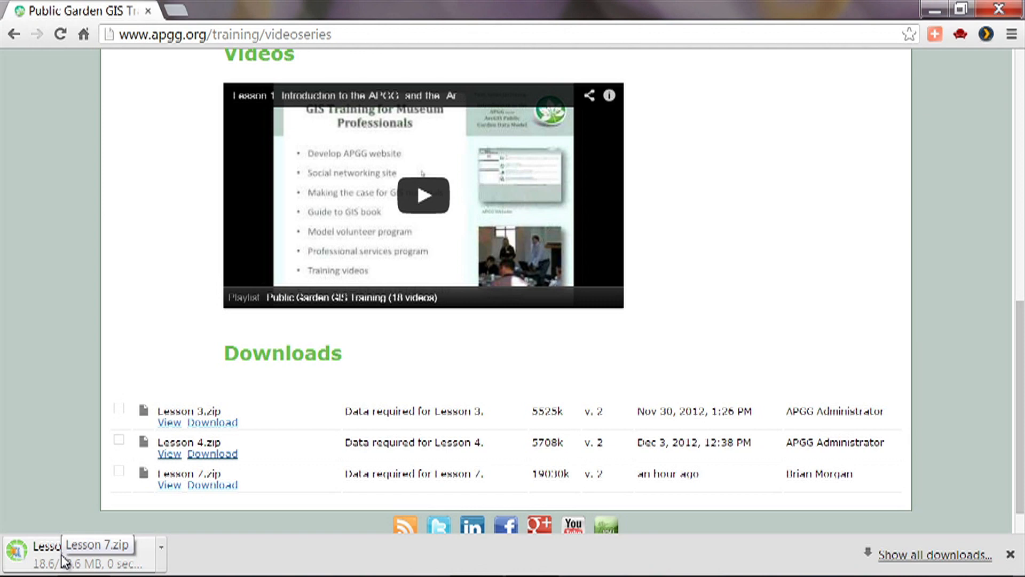
pyautogui.click(64, 561)
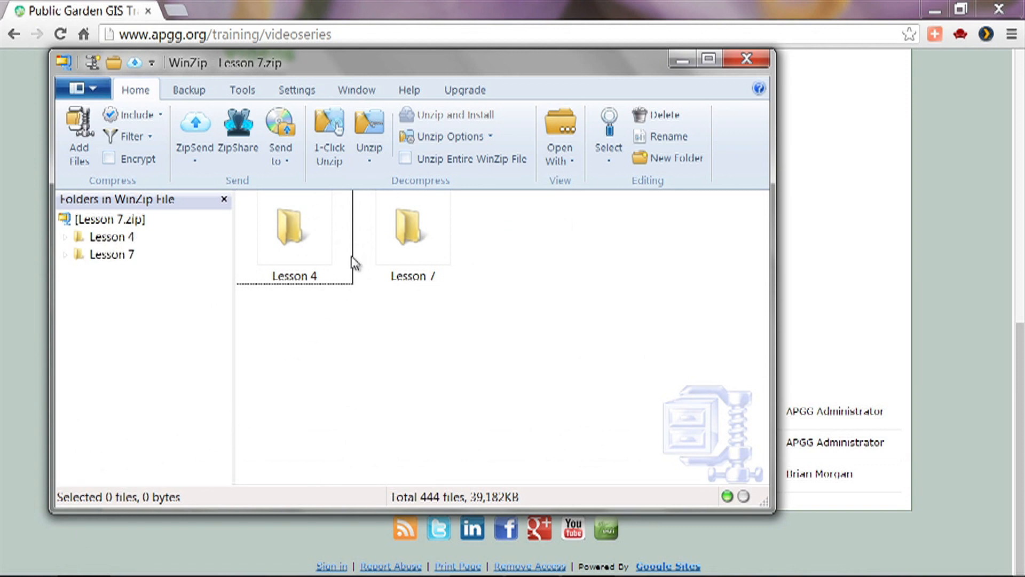
# - Unzip the Lesson 7 archive into the UC Davis Arboretum folder in Documents, overwriting all existing files, including read-only and hidden ones
pyautogui.click(374, 161)
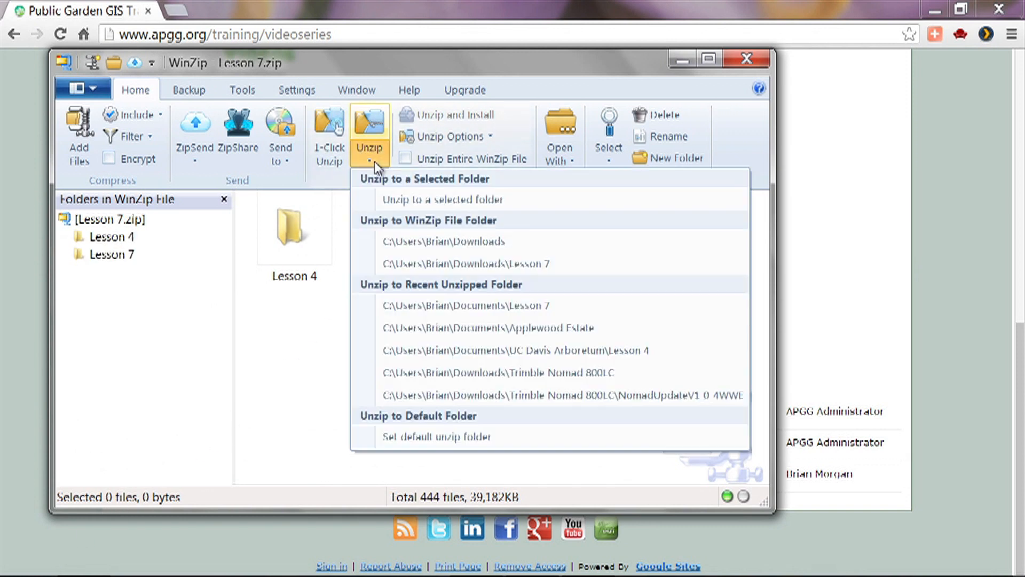
pyautogui.click(392, 203)
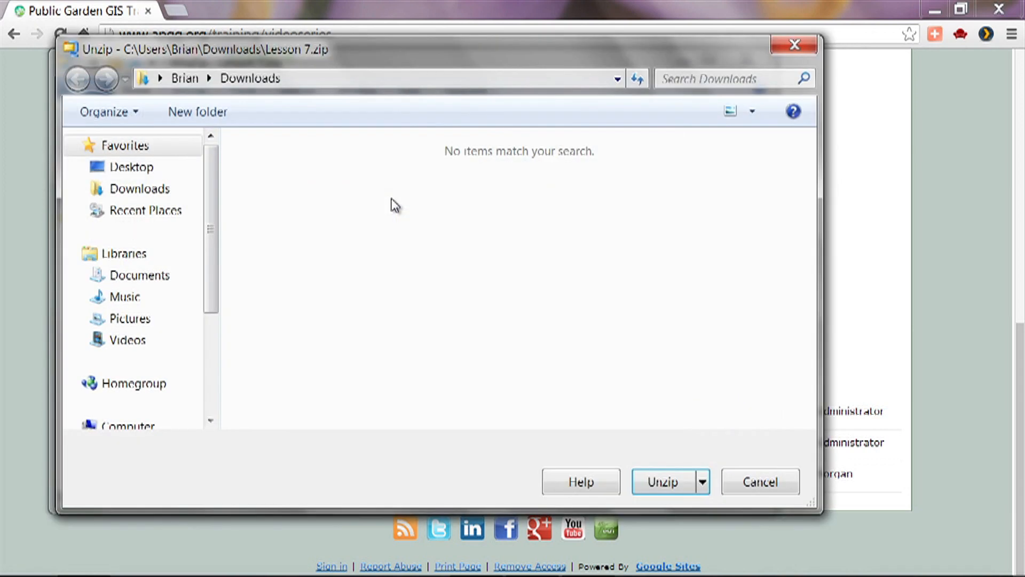
pyautogui.click(178, 277)
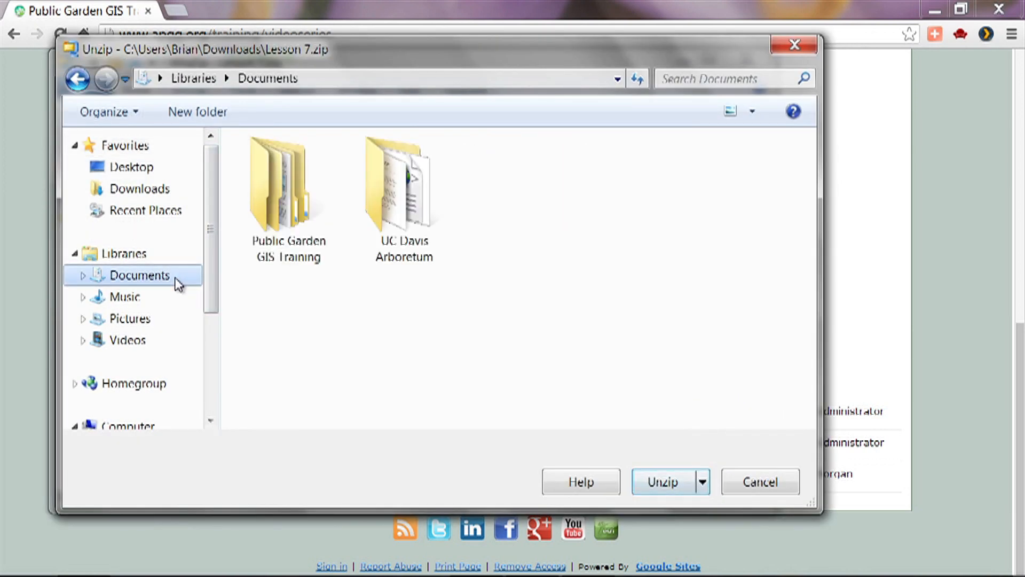
pyautogui.doubleClick(401, 209)
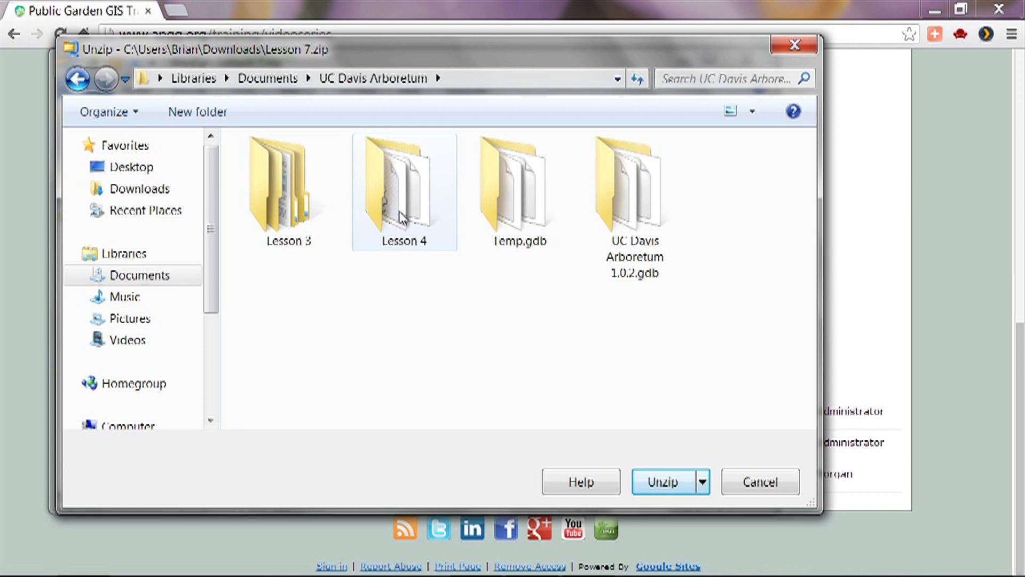
pyautogui.click(673, 483)
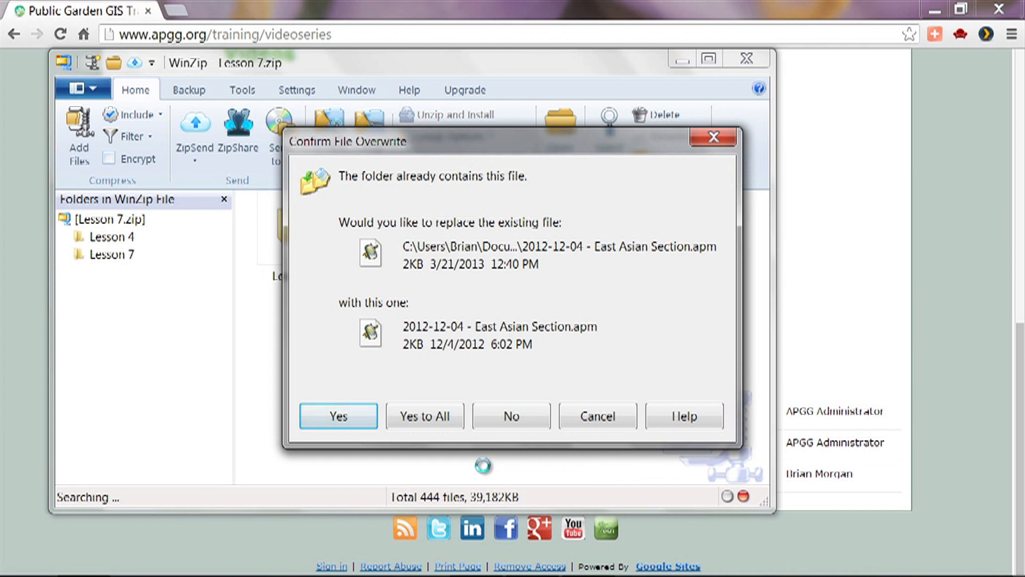
pyautogui.click(413, 416)
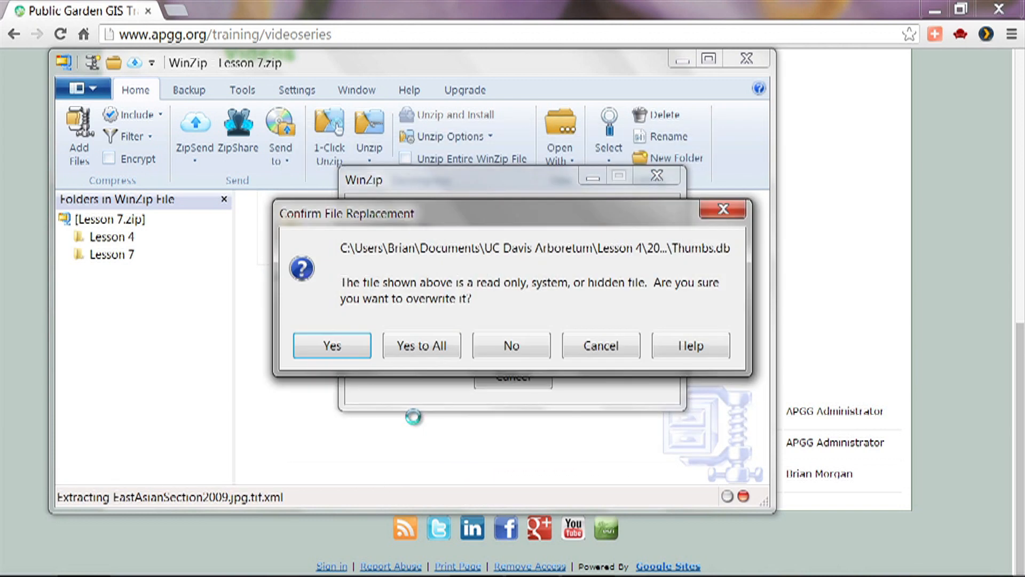
pyautogui.click(433, 344)
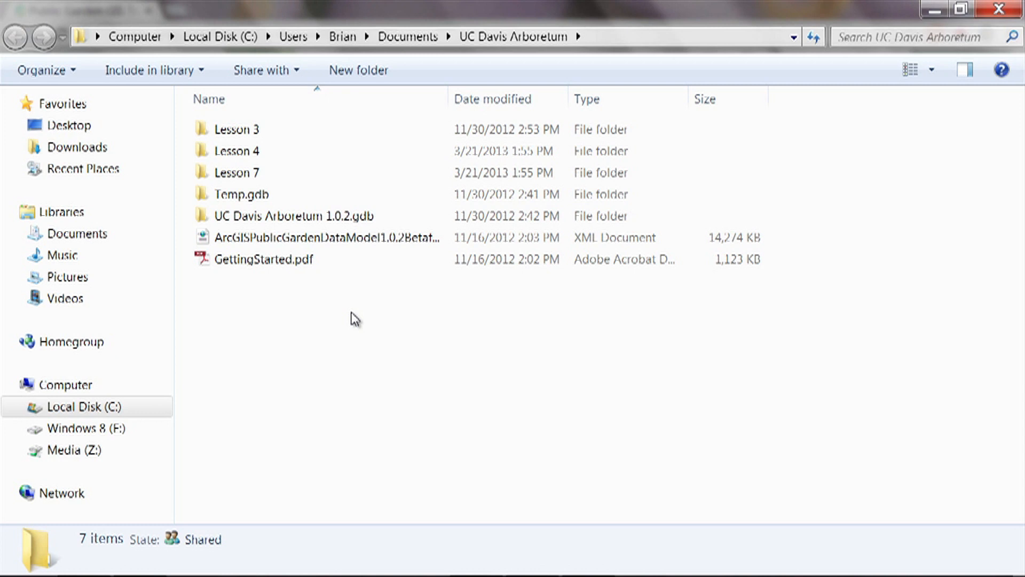
# - Start ArcMap 10 and open the existing Lesson 4 map document from the UC Davis Arboretum project's Lesson 4 folder
pyautogui.doubleClick(238, 155)
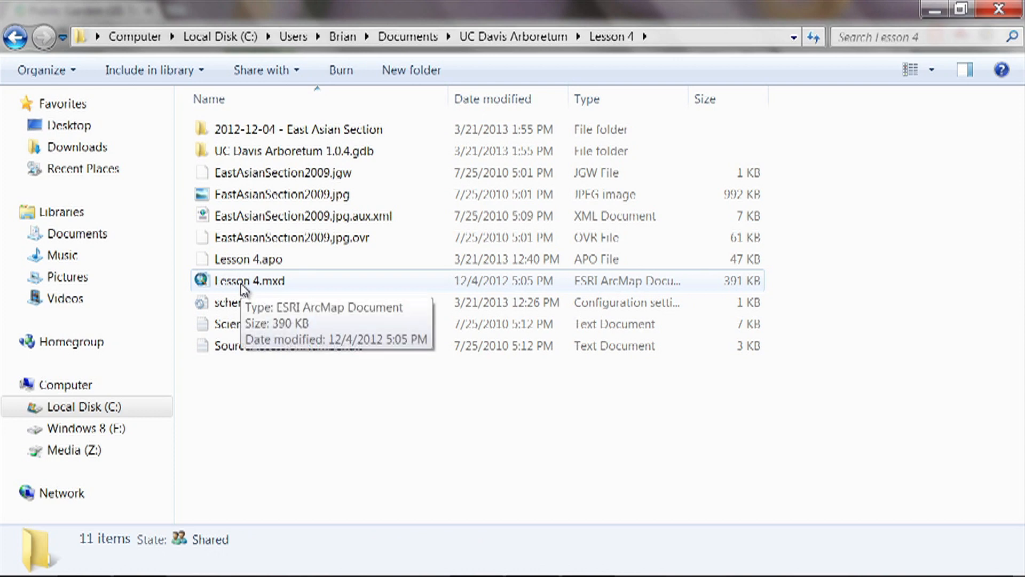
pyautogui.moveTo(240, 575)
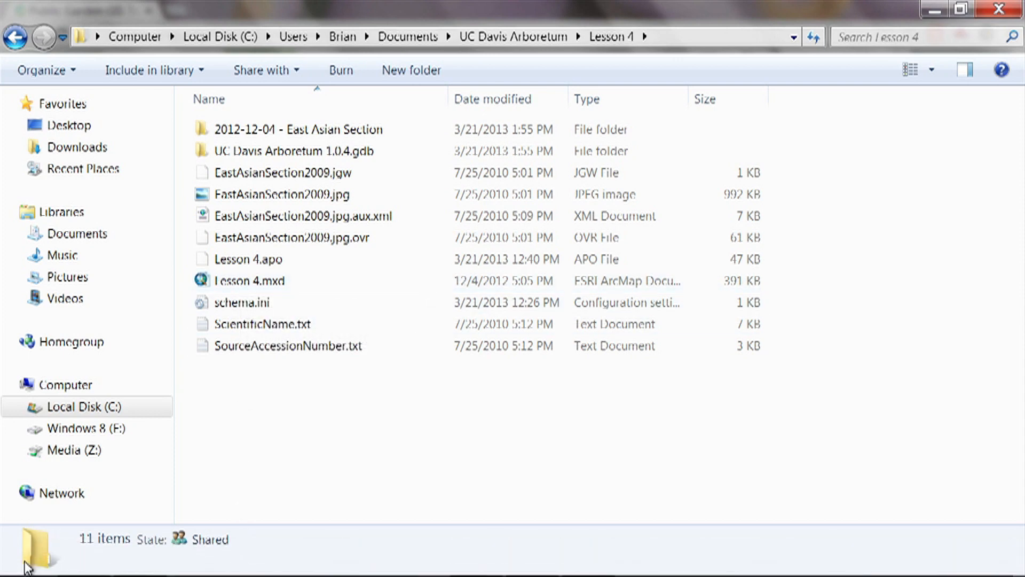
pyautogui.click(26, 567)
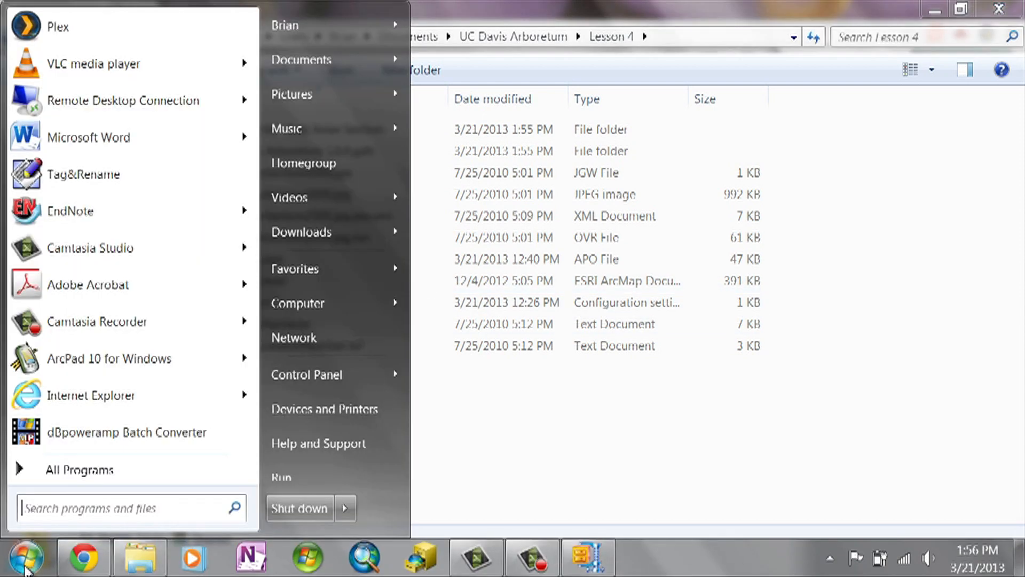
pyautogui.click(53, 469)
pyautogui.click(53, 42)
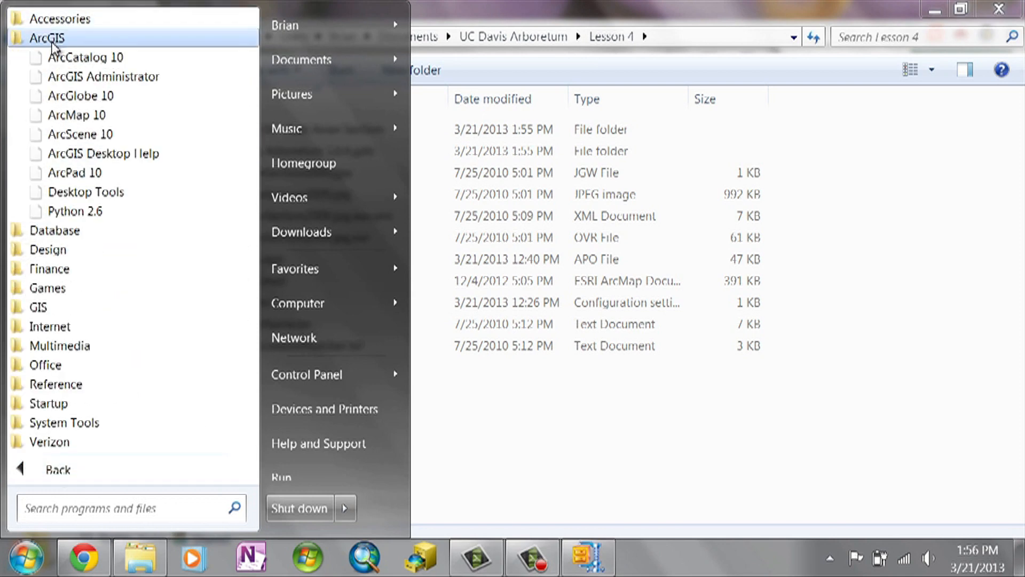
pyautogui.click(80, 115)
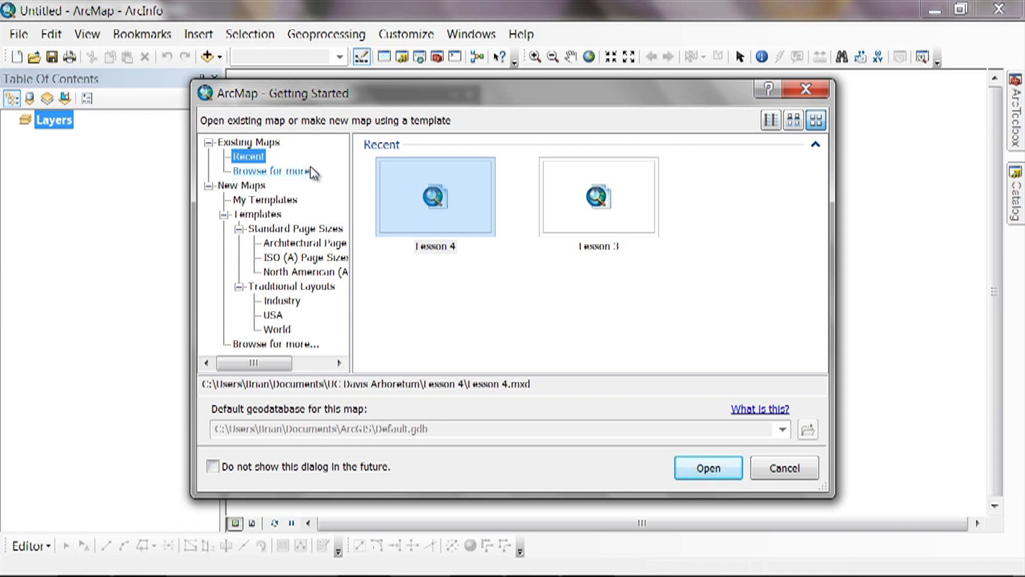
pyautogui.click(437, 204)
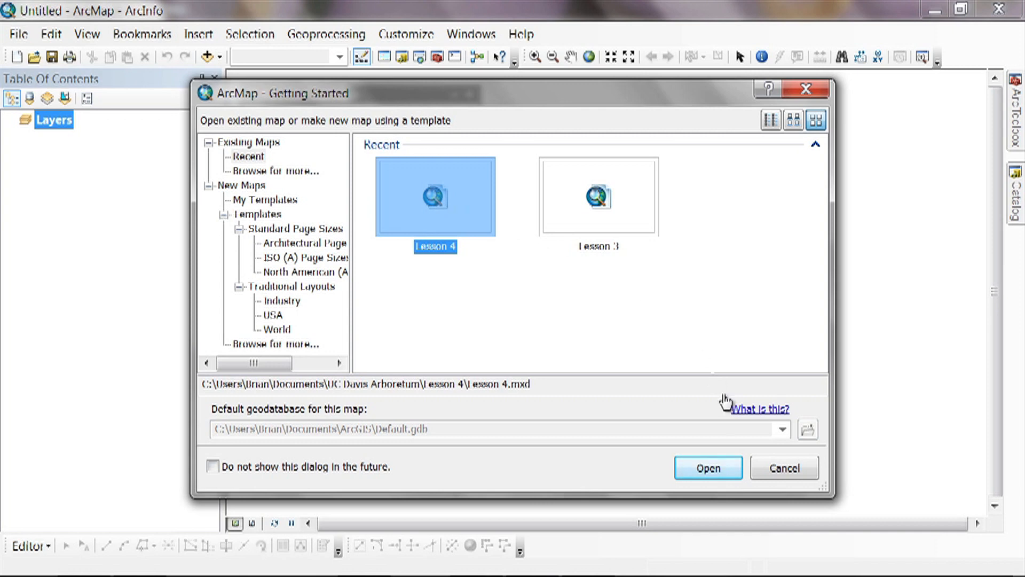
pyautogui.click(716, 467)
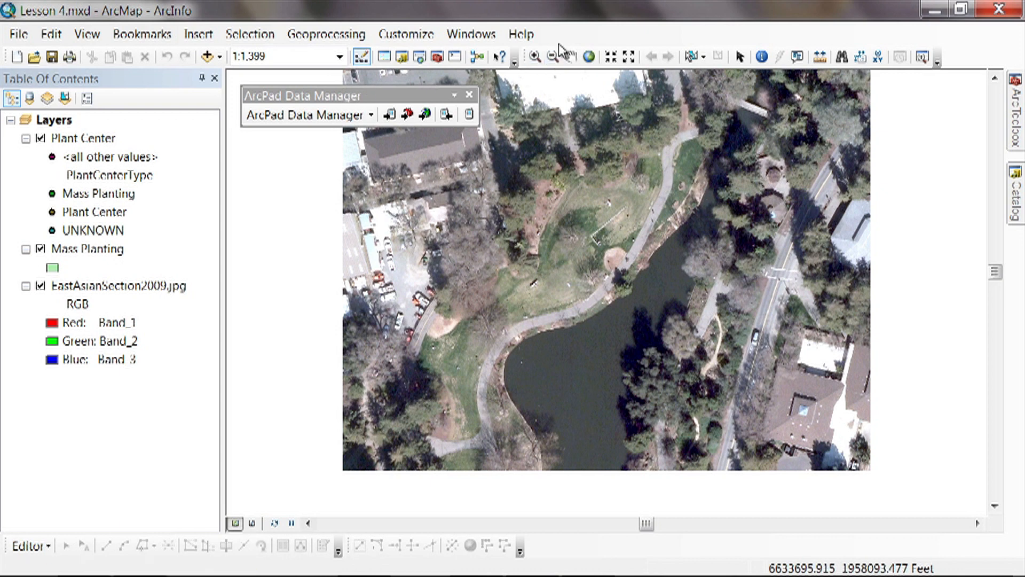
# - Check whether the ArcPad Data Manager extension is enabled in ArcMap
pyautogui.click(421, 41)
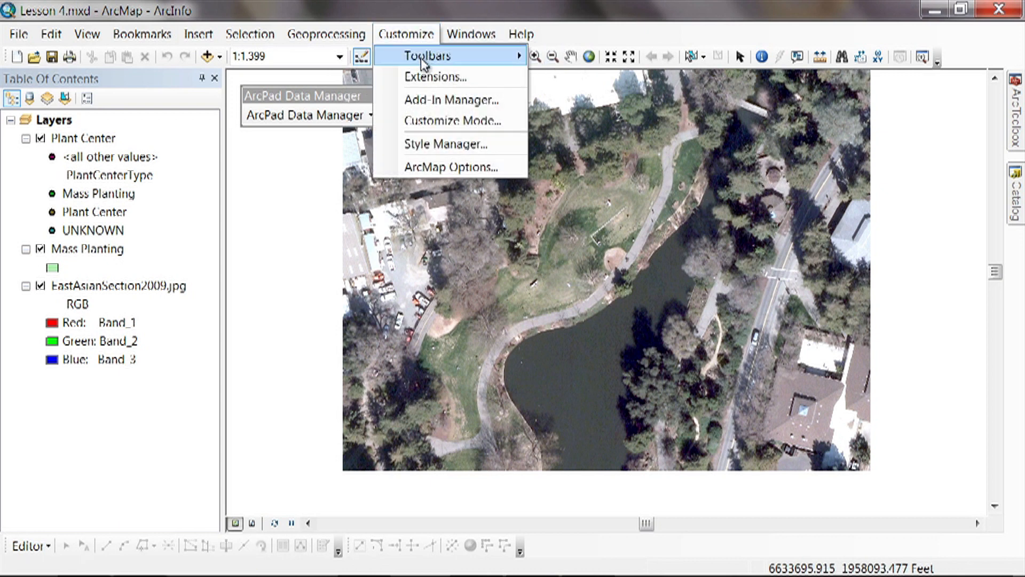
pyautogui.moveTo(421, 56)
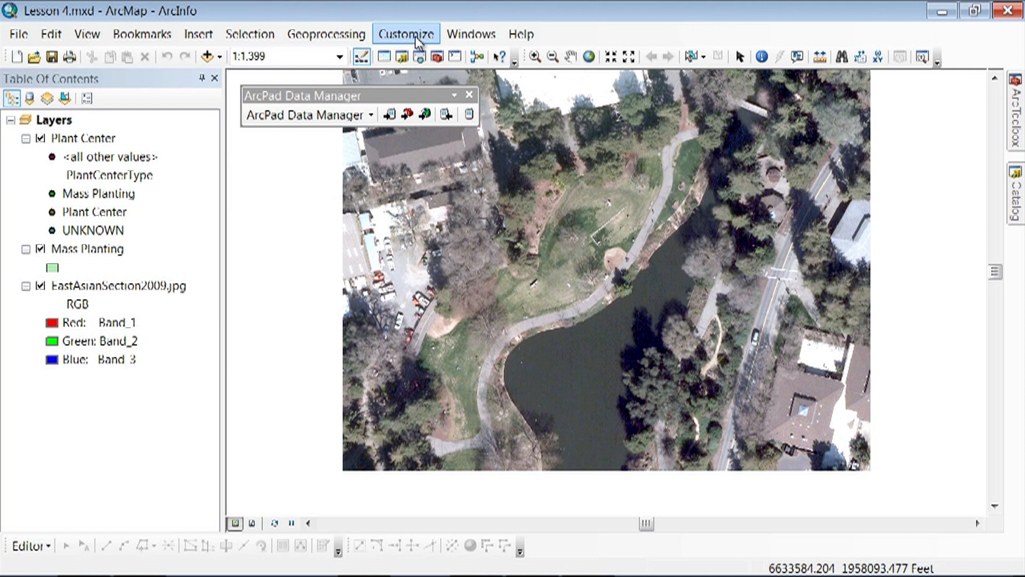
pyautogui.click(415, 38)
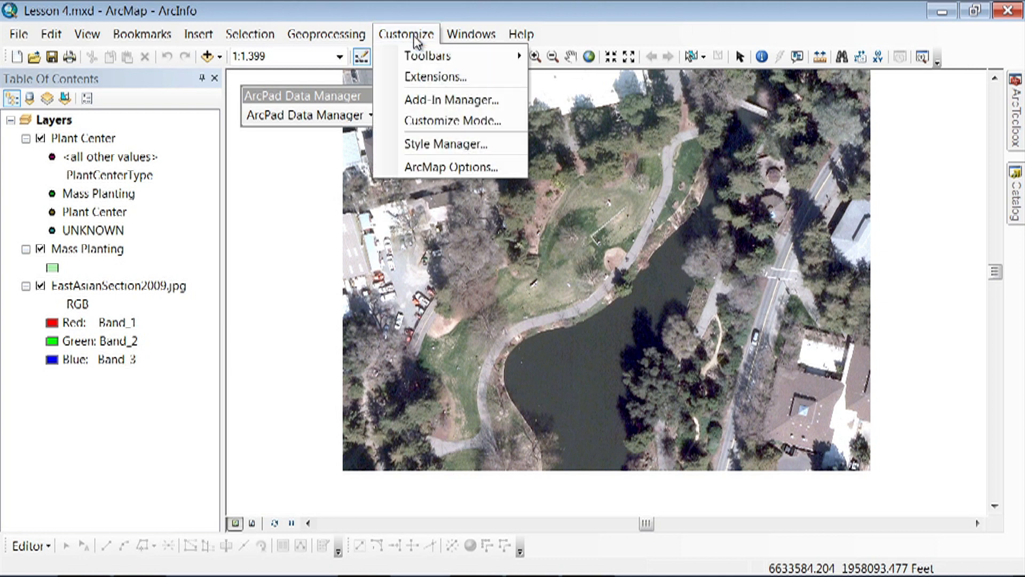
pyautogui.click(410, 75)
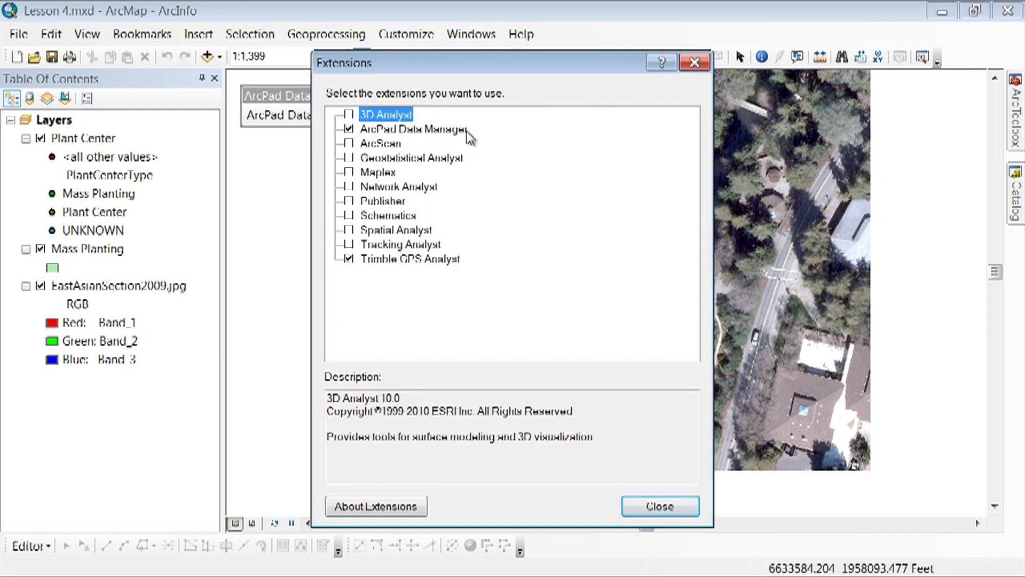
pyautogui.click(654, 511)
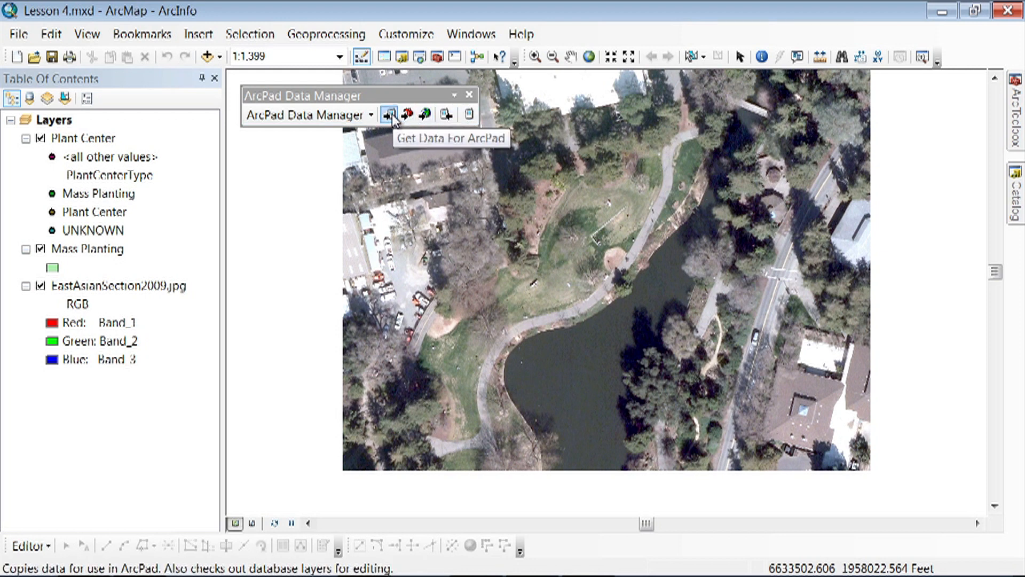
# - Start Get Data From ArcPad and add UC Davis Arboretum 1_0_4_gdb.axf from Lesson 7's 2012-12-04 - East Asian Section folder
pyautogui.click(446, 116)
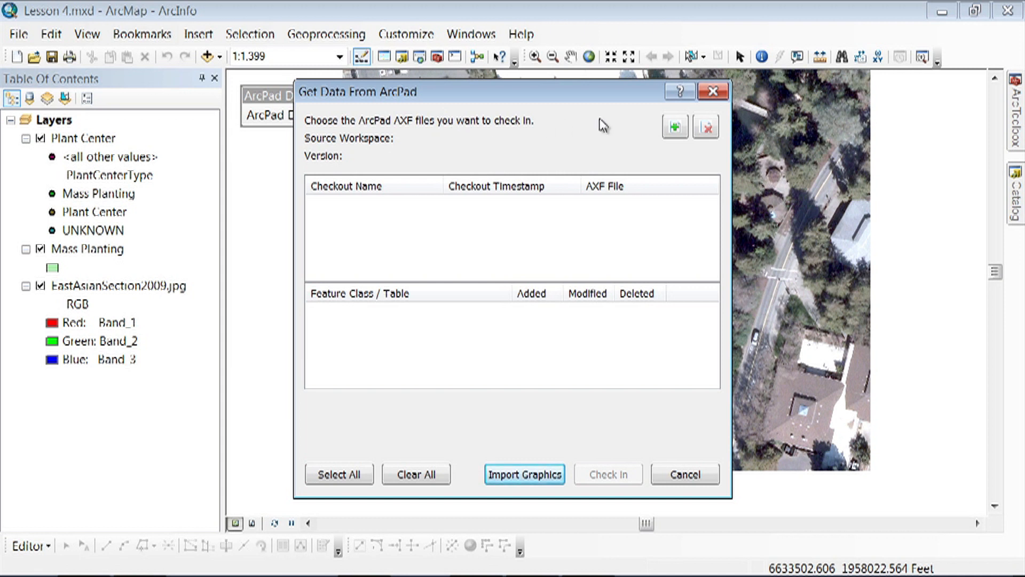
pyautogui.click(676, 129)
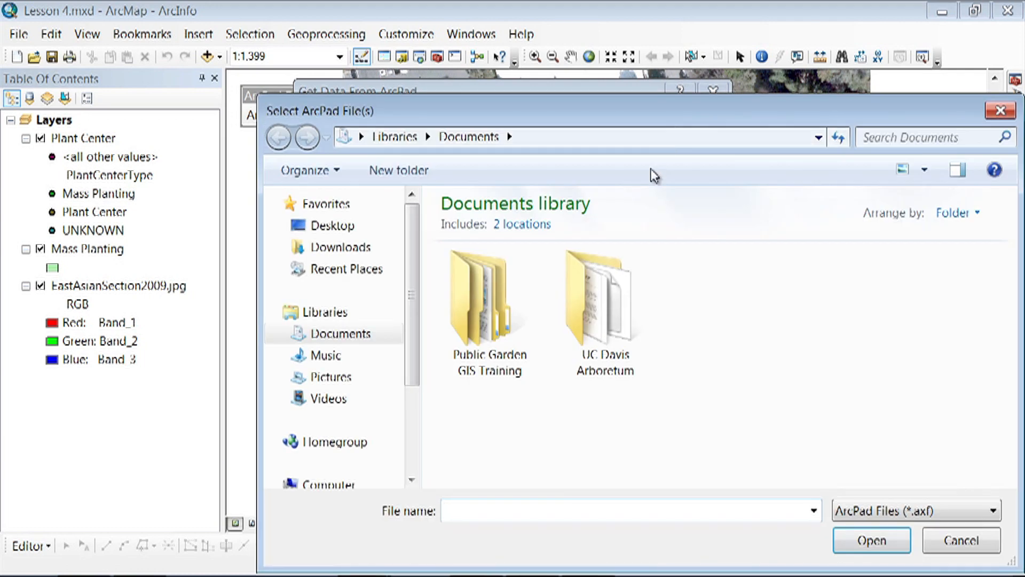
pyautogui.doubleClick(594, 322)
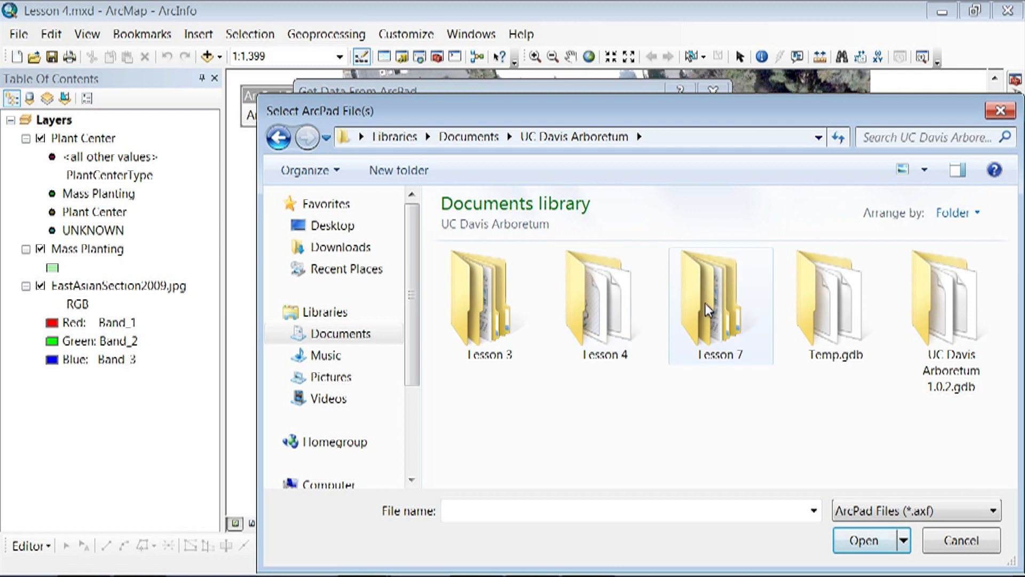
pyautogui.doubleClick(719, 303)
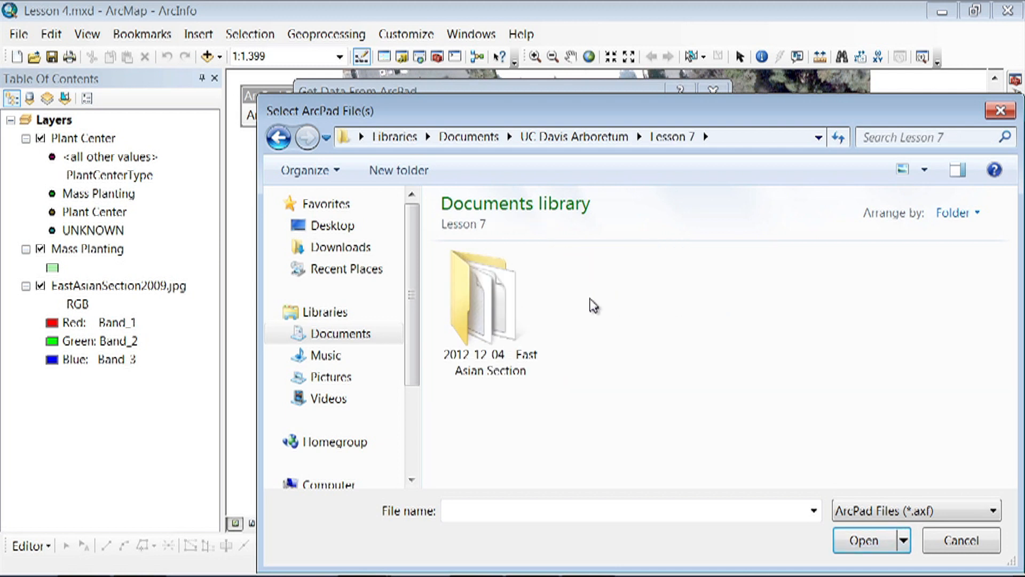
pyautogui.doubleClick(486, 306)
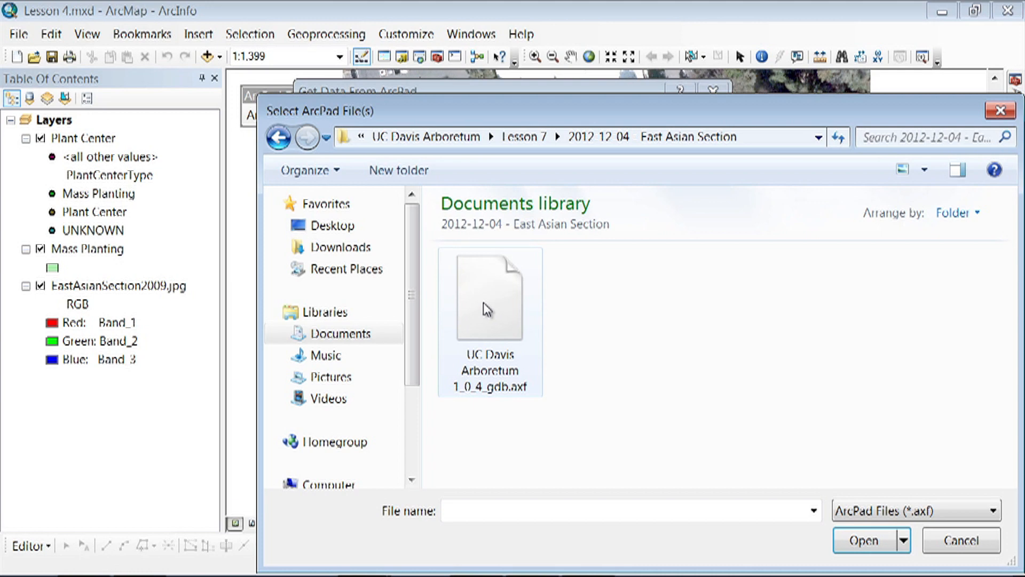
pyautogui.click(486, 310)
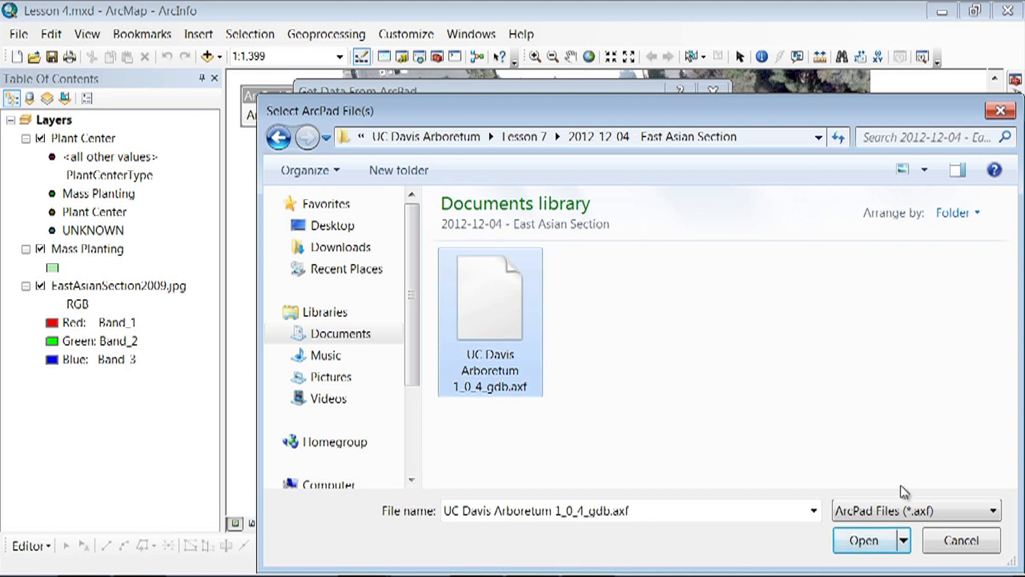
pyautogui.click(870, 541)
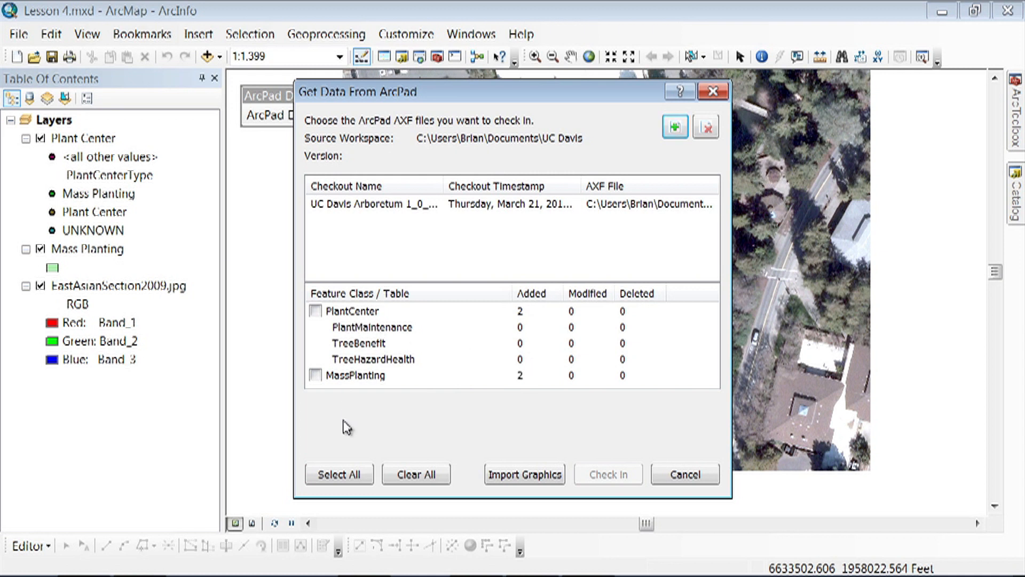
# - Check in the edits of both the PlantCenter and MassPlanting feature classes outside an edit session, and close the check-in dialog
pyautogui.click(342, 475)
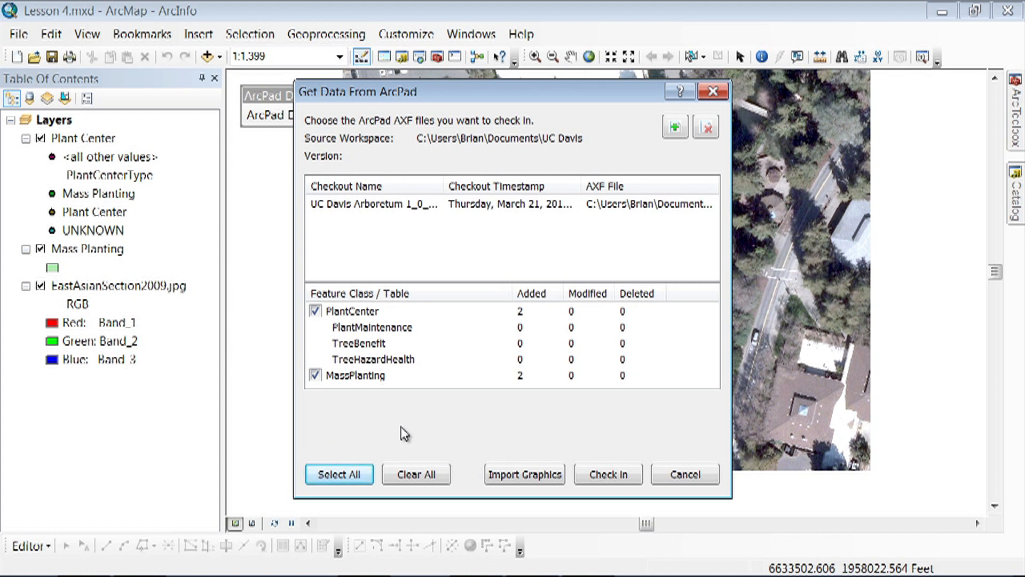
pyautogui.click(599, 479)
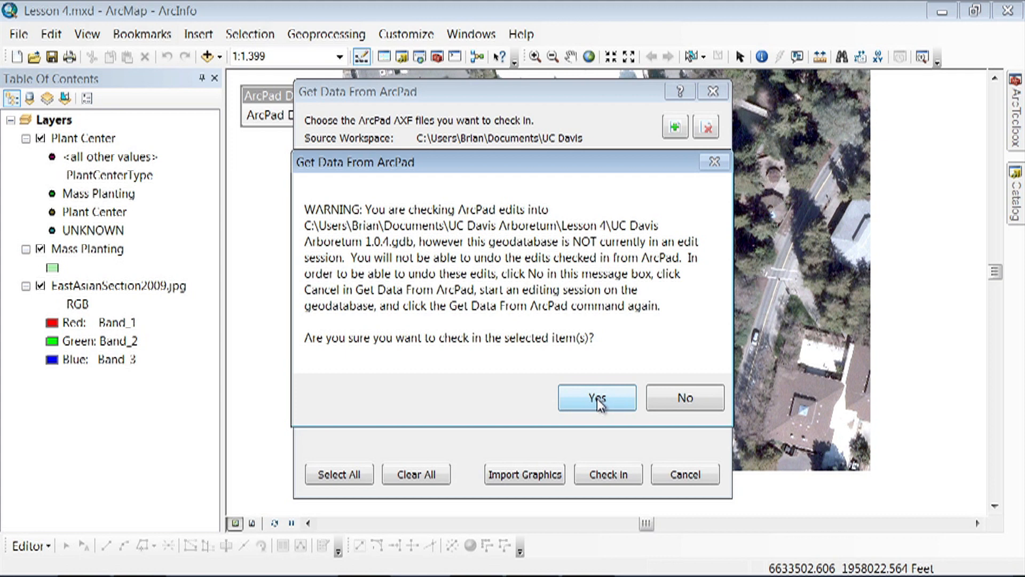
pyautogui.click(597, 402)
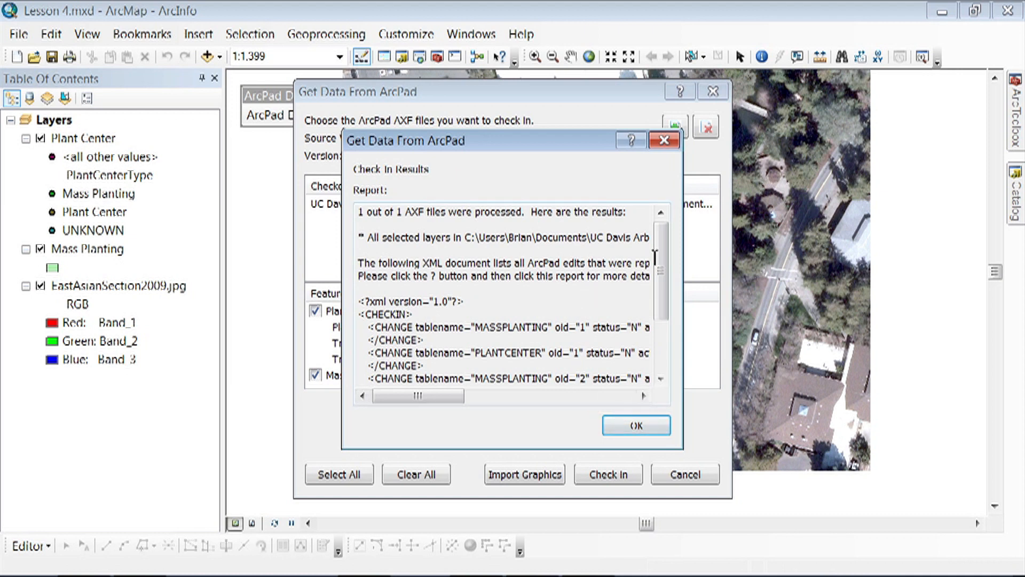
pyautogui.moveTo(663, 269); pyautogui.dragTo(664, 240)
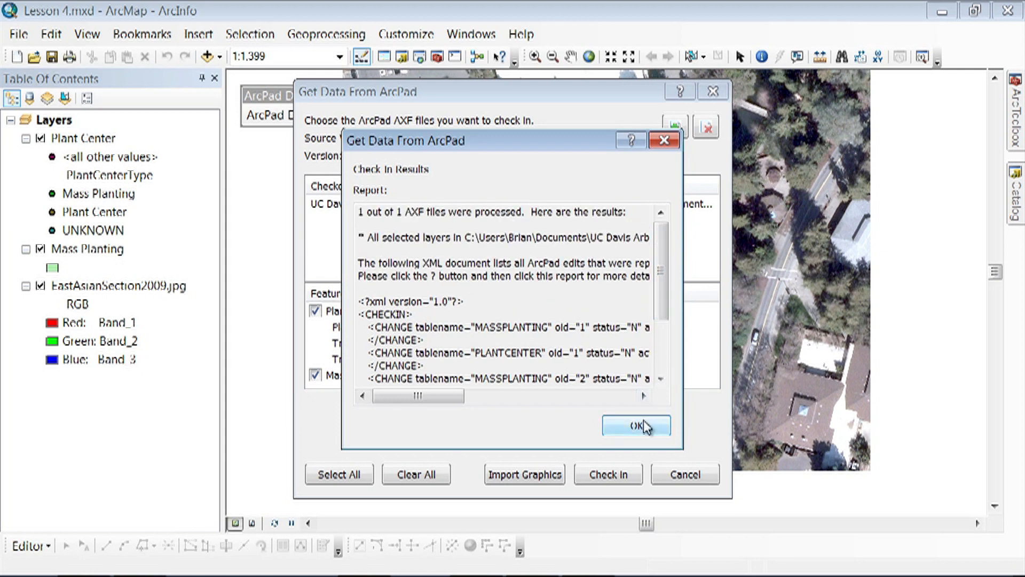
pyautogui.click(642, 422)
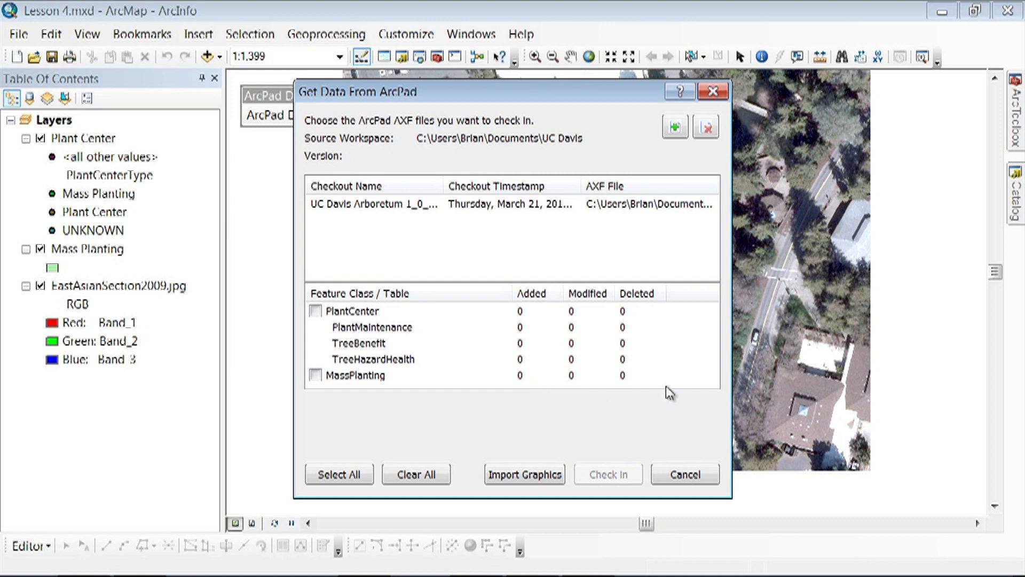
pyautogui.click(712, 93)
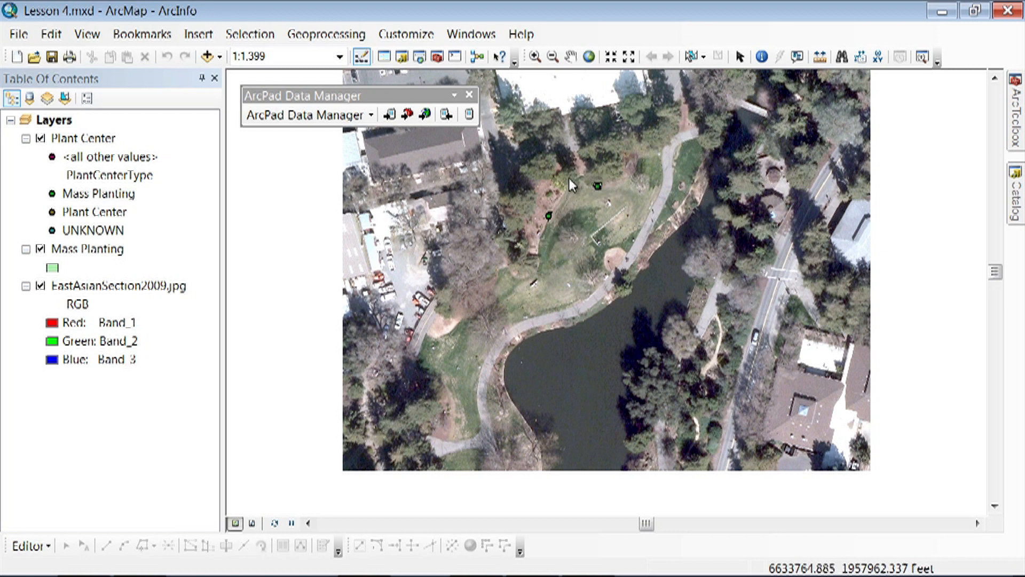
# - Check that the Editor toolbar is enabled and start an edit session for the checked-in mass plantings
pyautogui.click(534, 56)
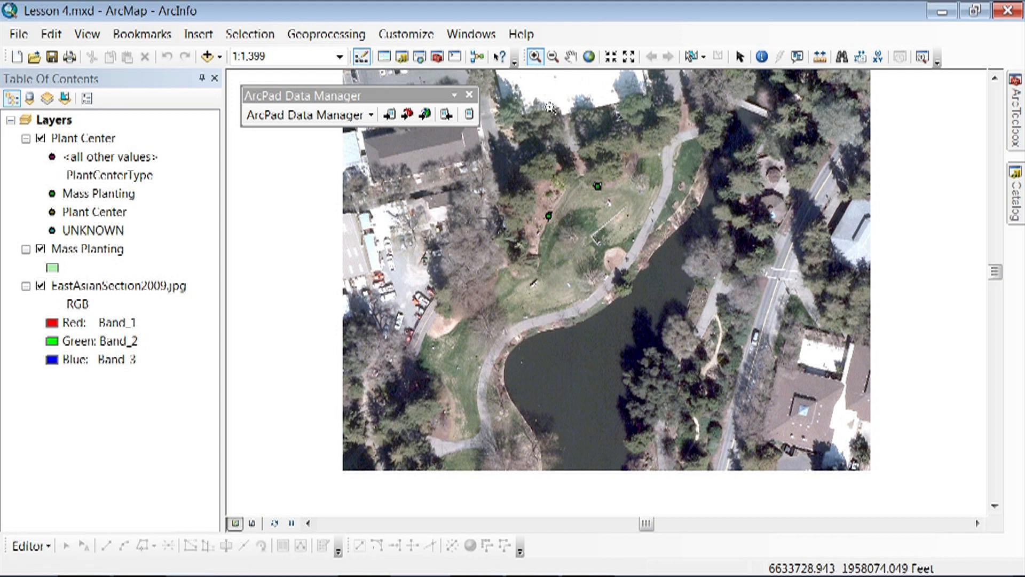
pyautogui.moveTo(535, 165); pyautogui.dragTo(612, 227)
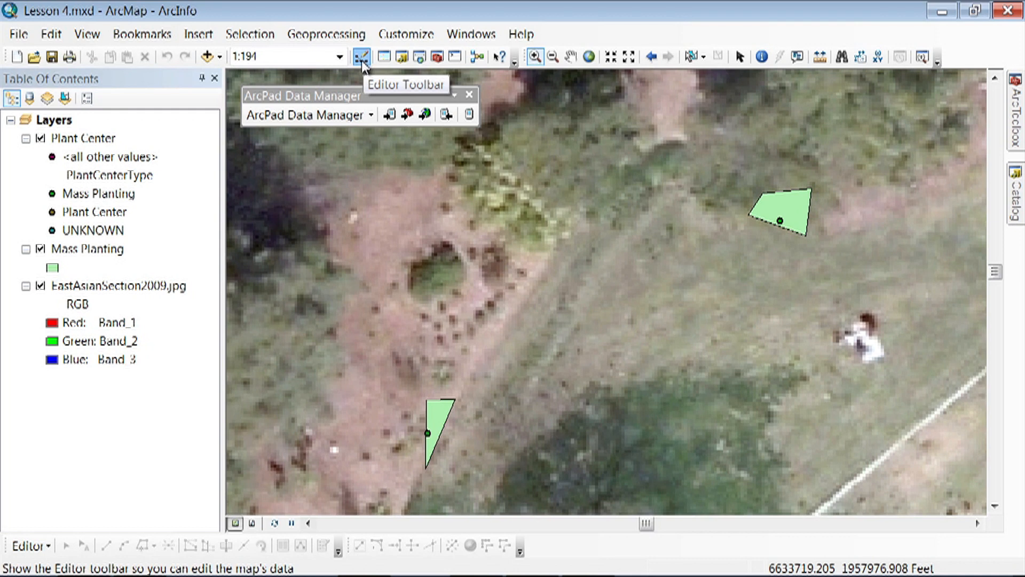
pyautogui.click(397, 34)
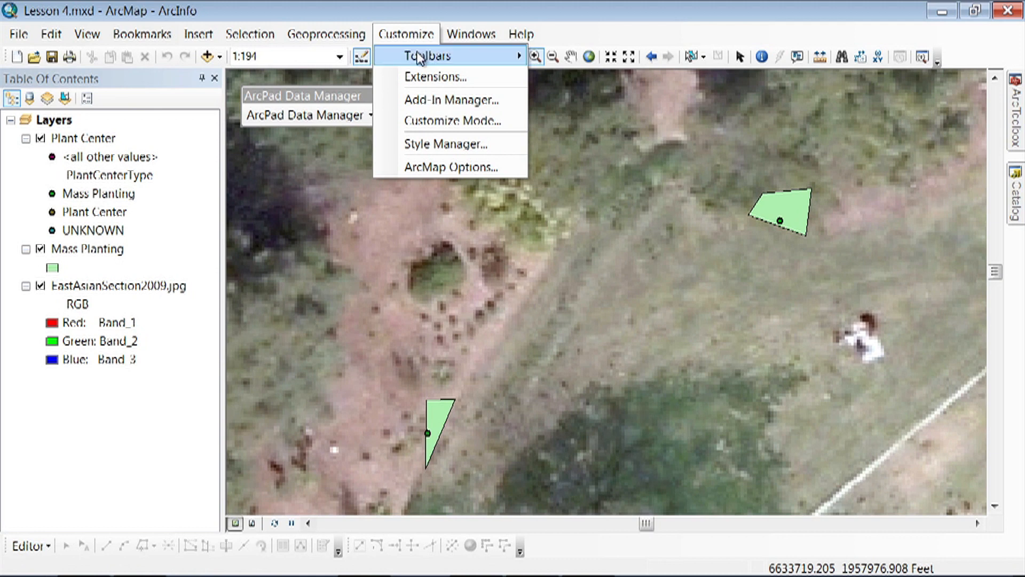
pyautogui.moveTo(422, 56)
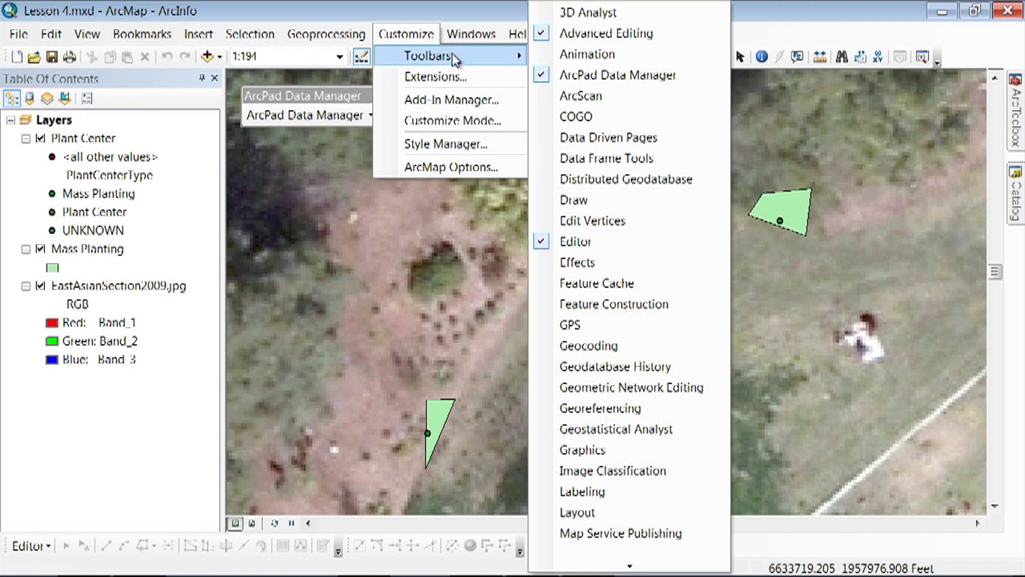
pyautogui.click(424, 35)
pyautogui.click(37, 550)
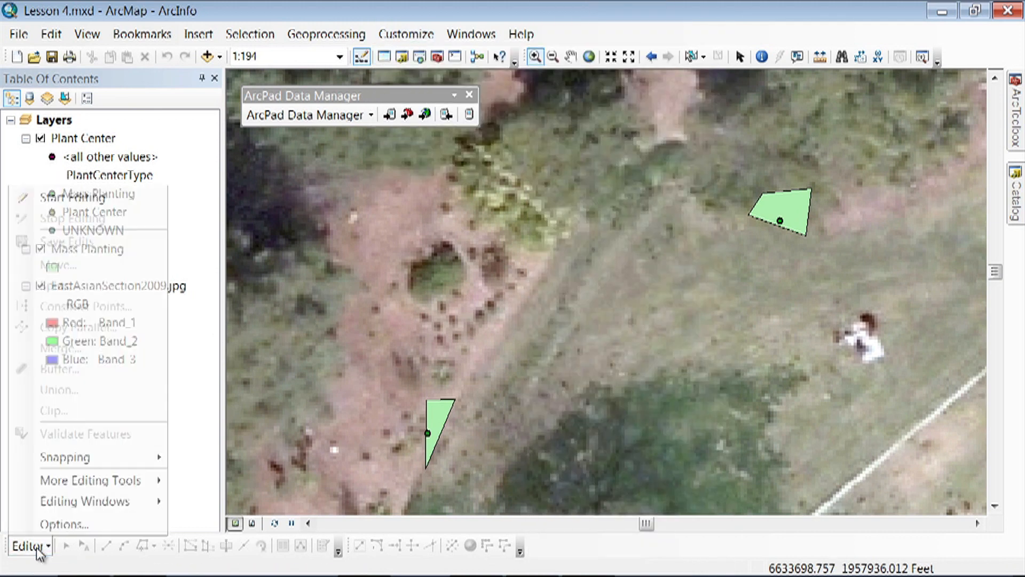
pyautogui.click(102, 201)
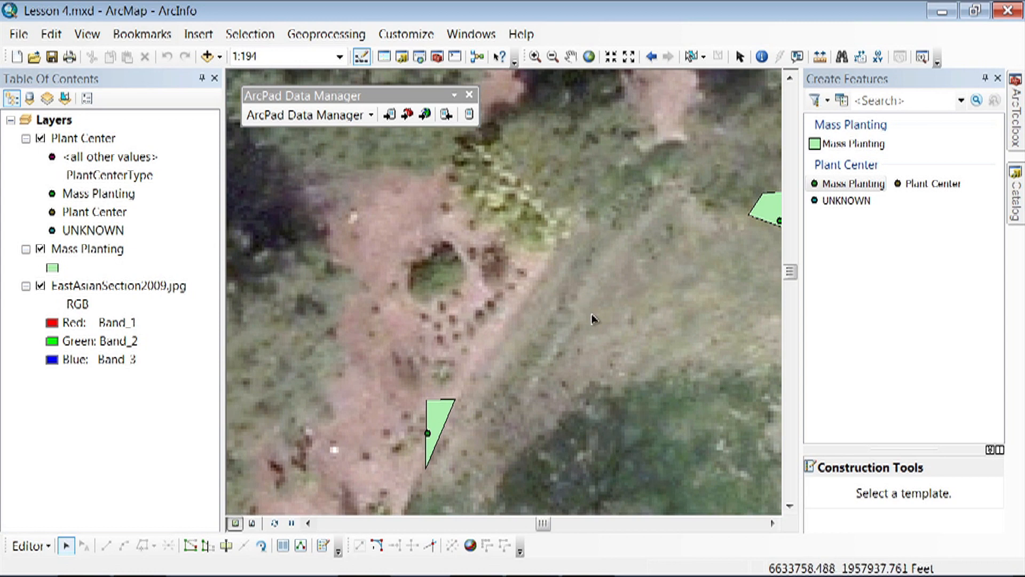
# - Show the attributes of the triangular mass planting with Create Features auto-hidden, and list the values offered for its Section Name
pyautogui.click(772, 523)
pyautogui.click(773, 523)
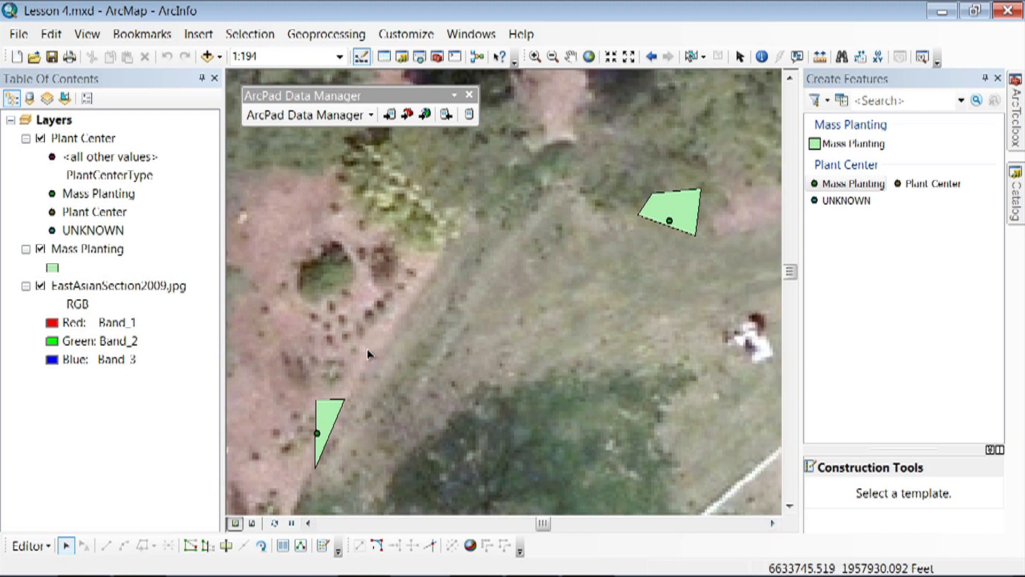
pyautogui.click(67, 546)
pyautogui.click(330, 414)
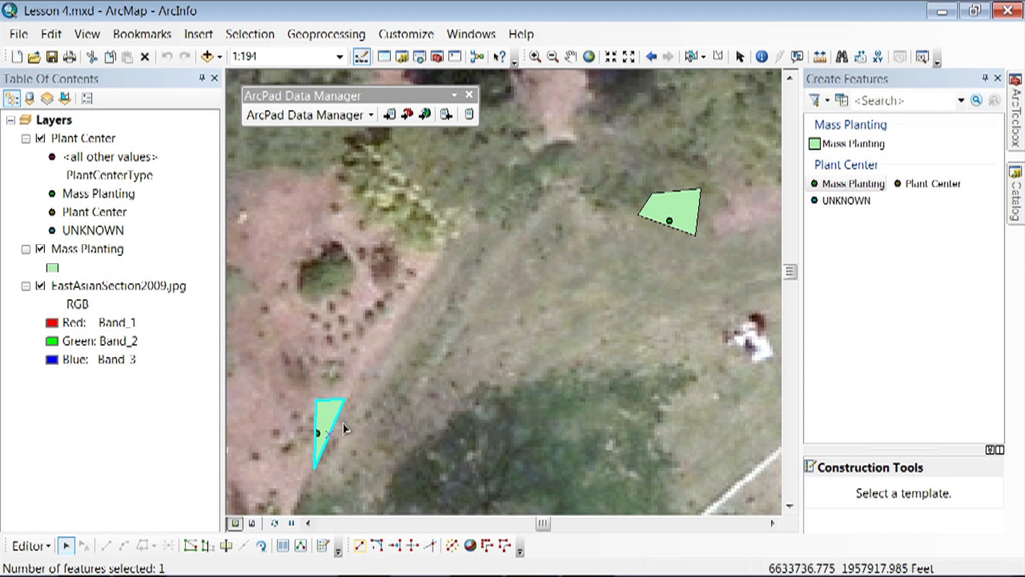
pyautogui.click(282, 547)
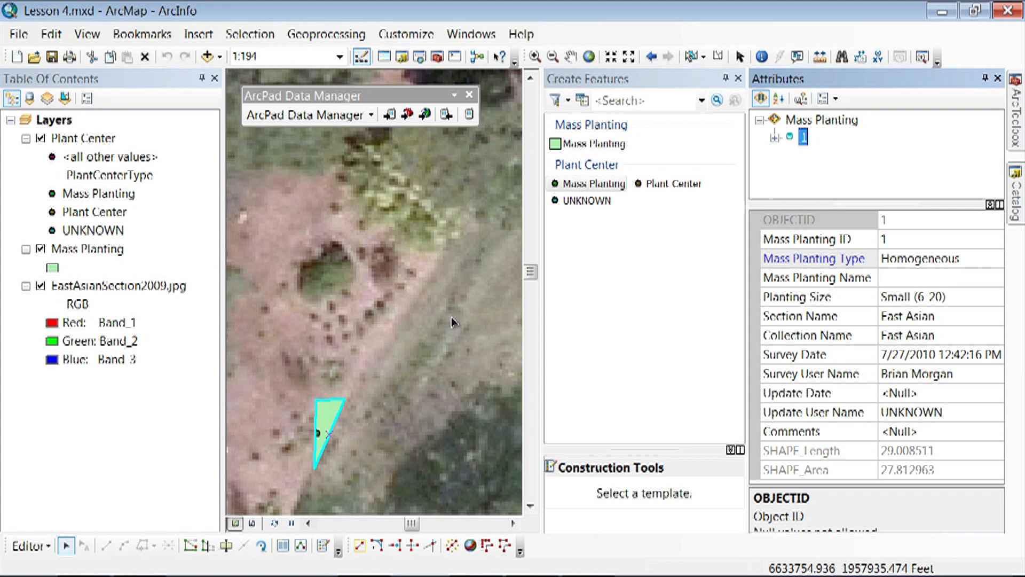
pyautogui.click(727, 80)
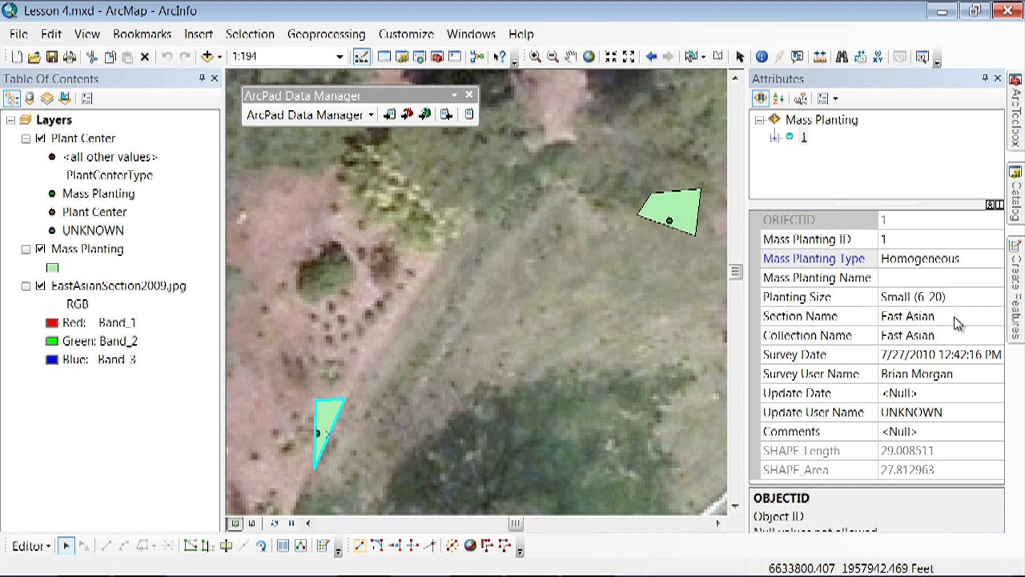
pyautogui.click(957, 323)
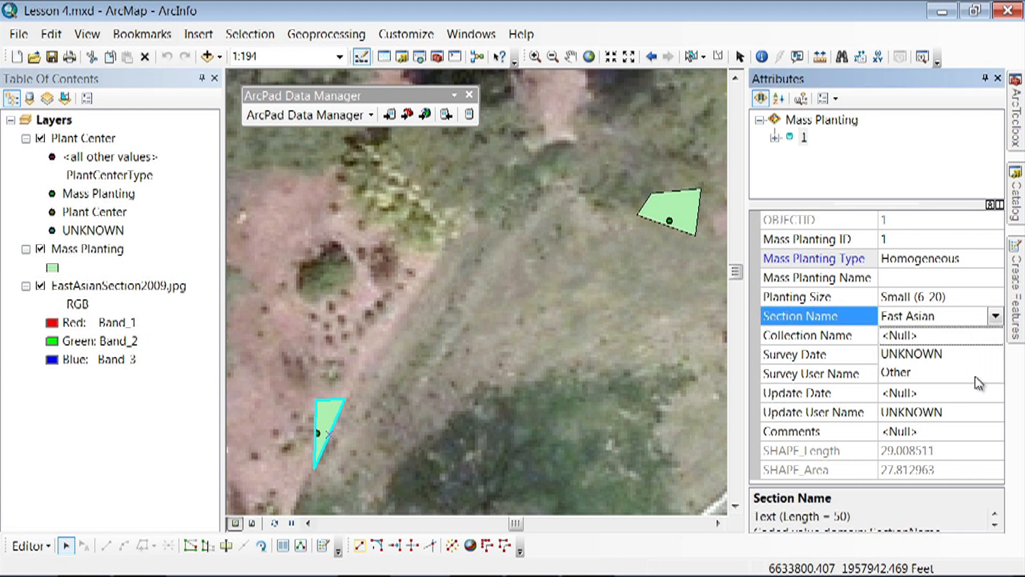
pyautogui.click(996, 317)
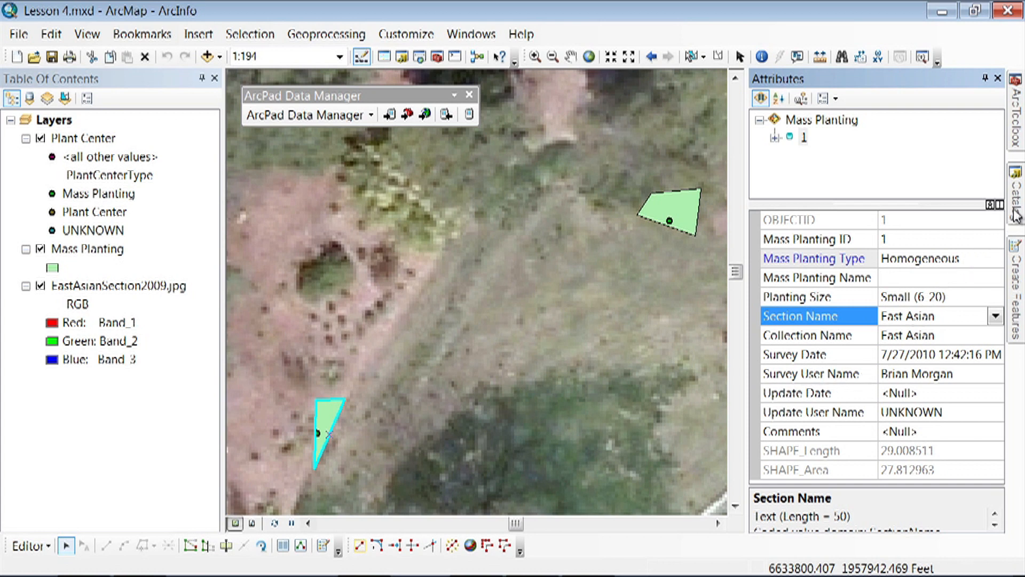
# - Open the database properties of the UC Davis Arboretum 1.0.4 geodatabase and display its domains
pyautogui.moveTo(1017, 214)
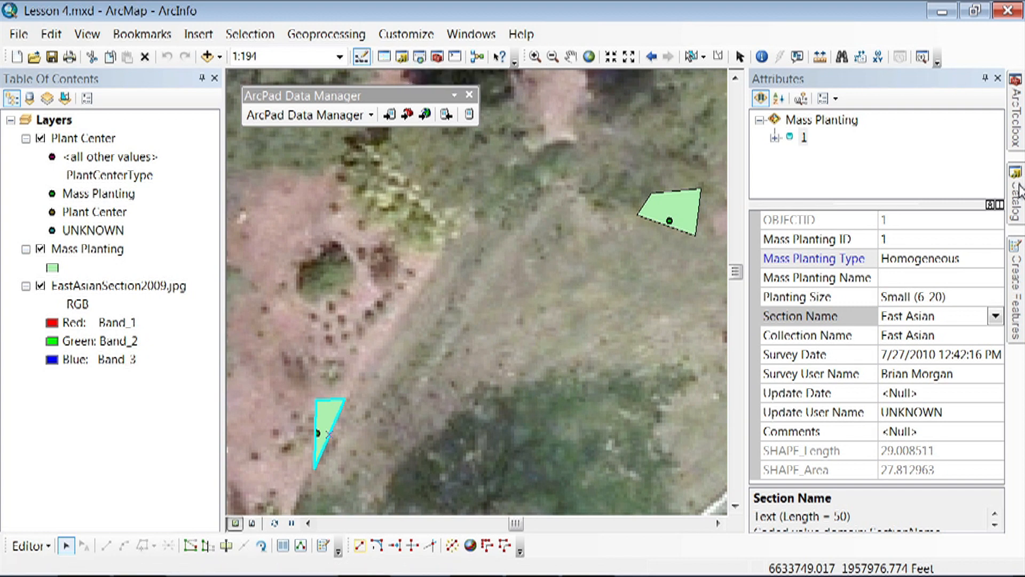
pyautogui.moveTo(1019, 189)
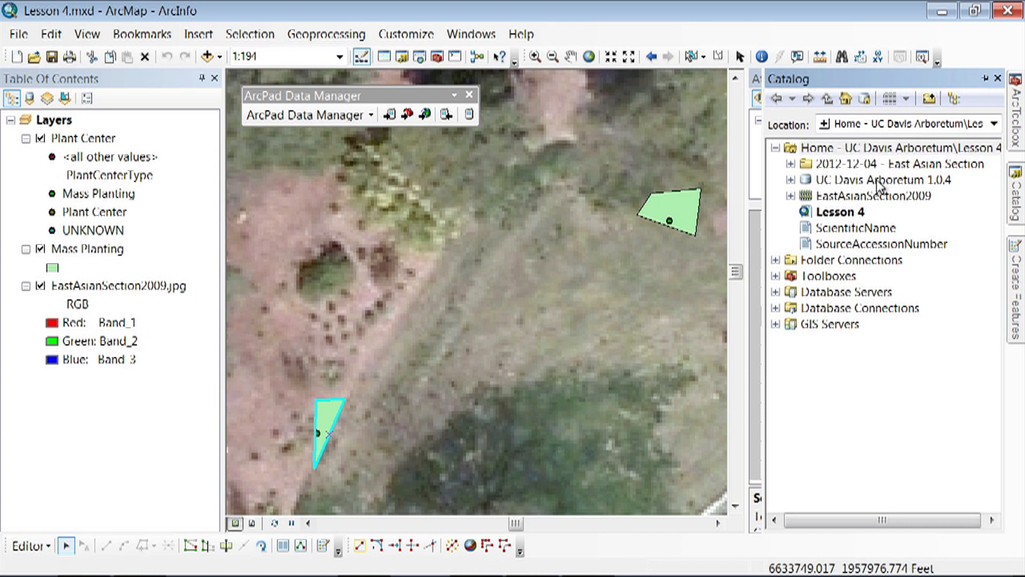
pyautogui.rightClick(829, 182)
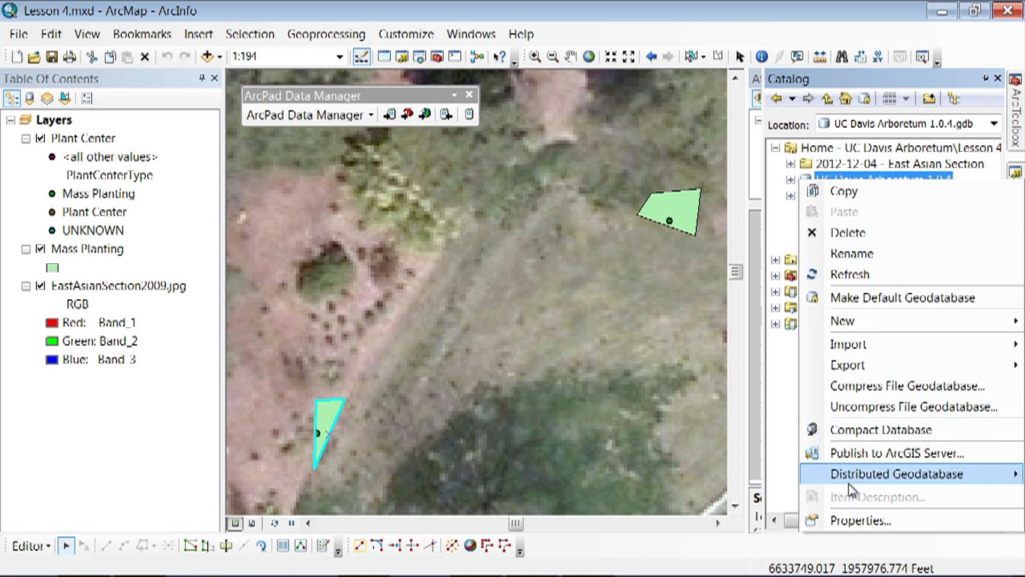
pyautogui.click(854, 520)
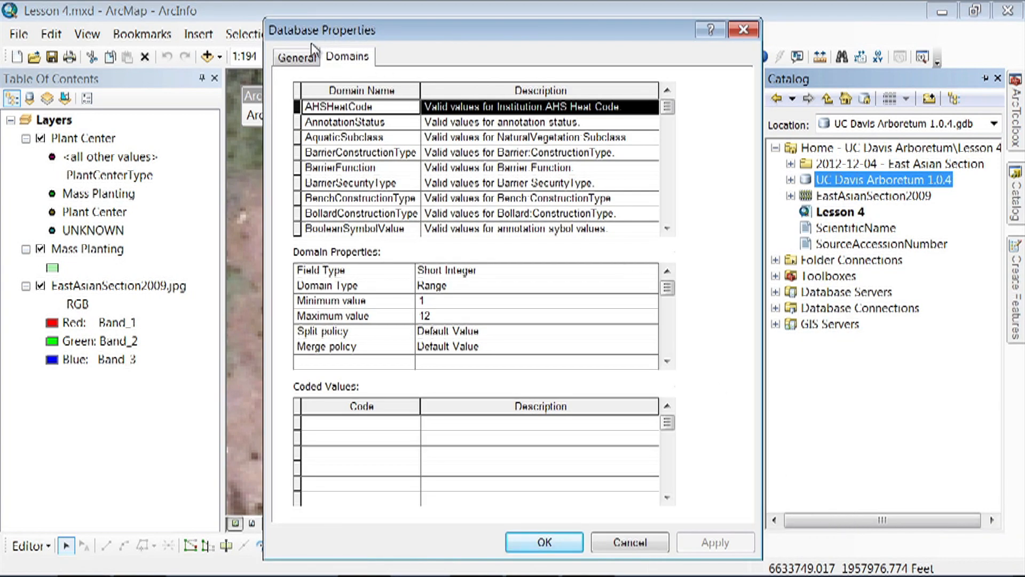
pyautogui.click(297, 58)
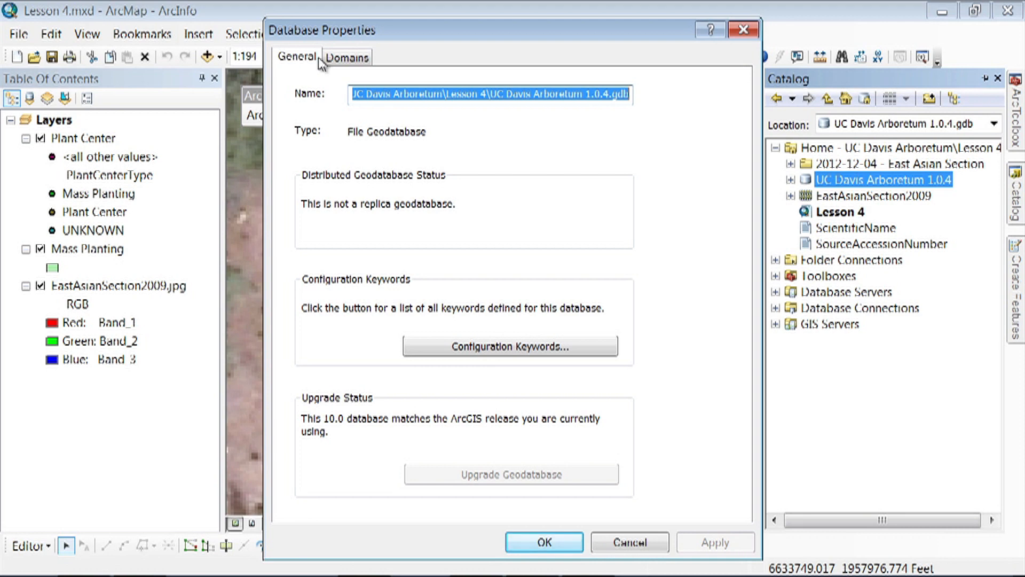
pyautogui.click(337, 61)
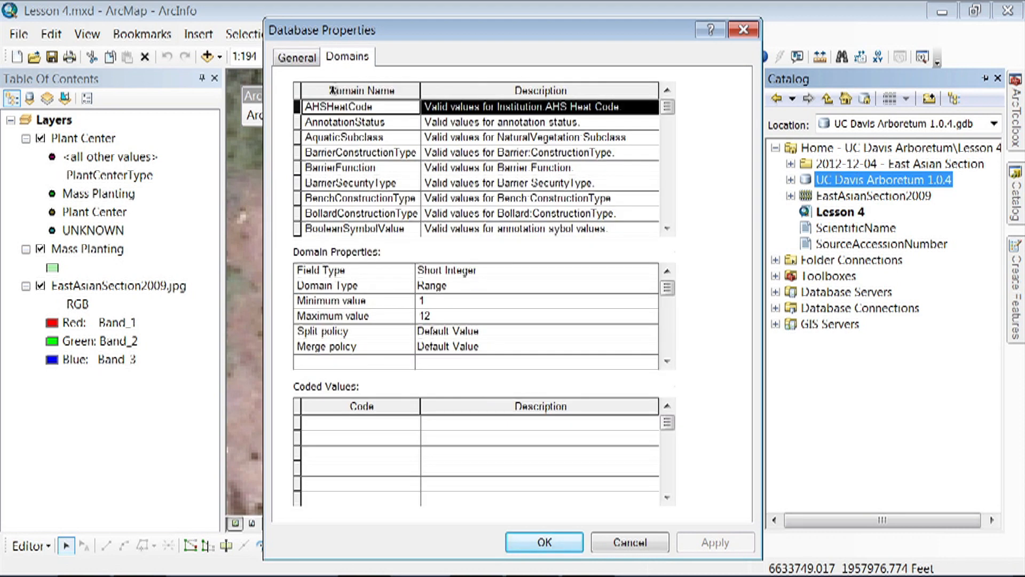
# - Add the coded value East Asian with the description East Asian to the SectionName domain and apply it
pyautogui.moveTo(665, 109); pyautogui.dragTo(671, 140)
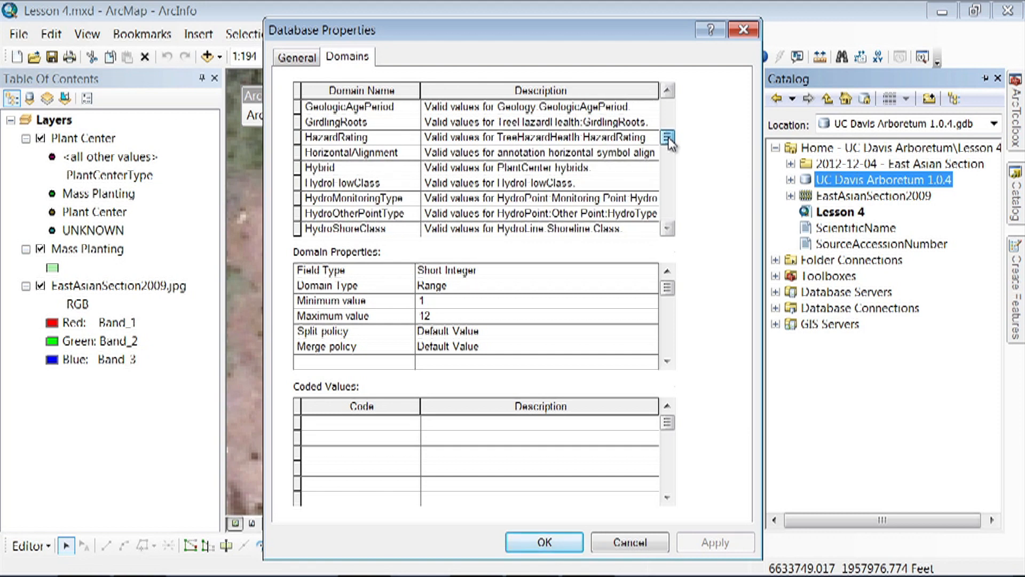
pyautogui.moveTo(671, 140); pyautogui.dragTo(671, 190)
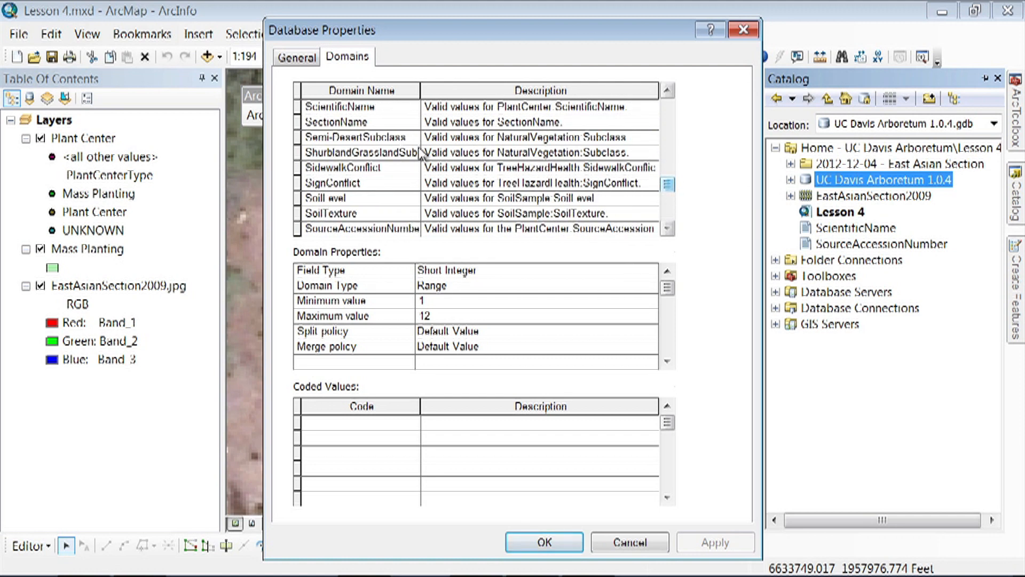
pyautogui.click(333, 126)
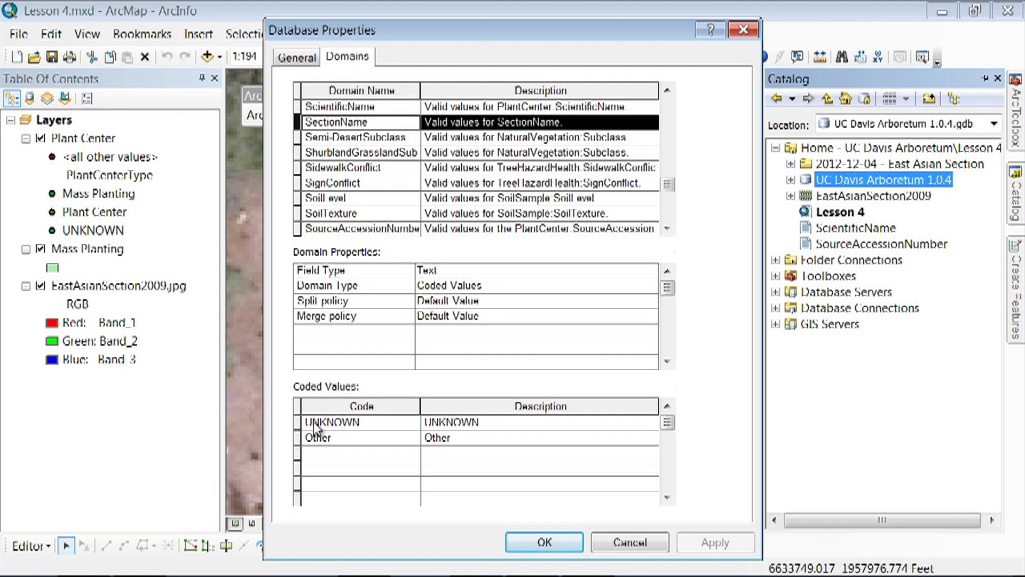
pyautogui.click(315, 454)
pyautogui.write('East Asian')
pyautogui.press('Tab')
pyautogui.write('East Asian')
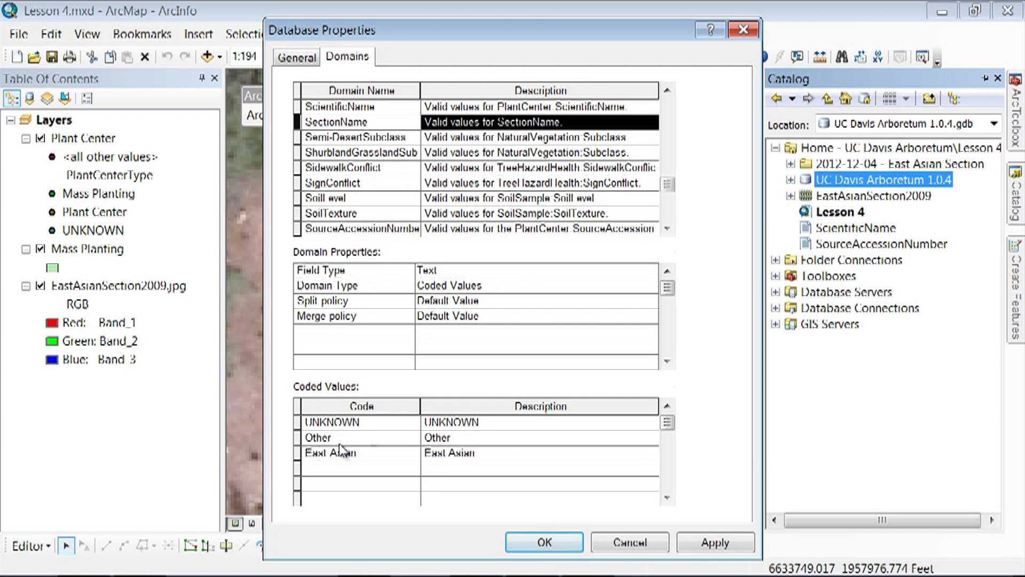
pyautogui.click(740, 550)
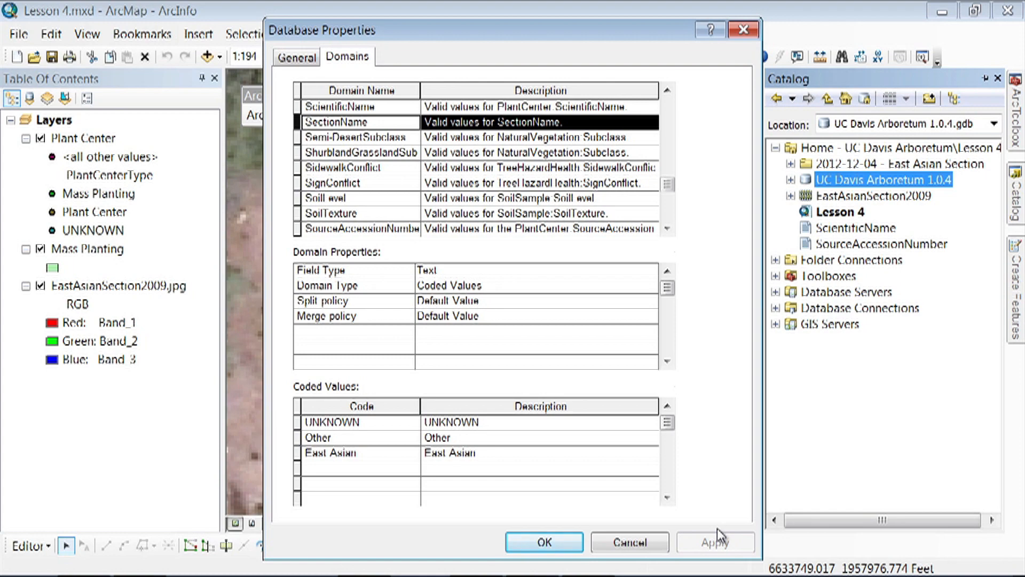
# - Add the coded value East Asian with a matching description to the CollectionName domain and apply it
pyautogui.moveTo(668, 185); pyautogui.dragTo(667, 120)
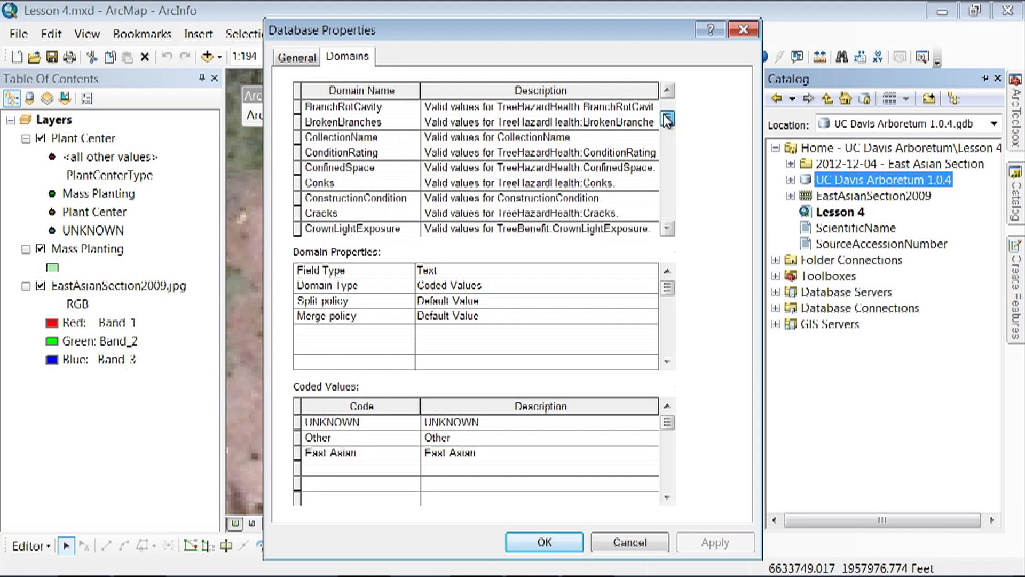
pyautogui.click(389, 138)
pyautogui.click(369, 452)
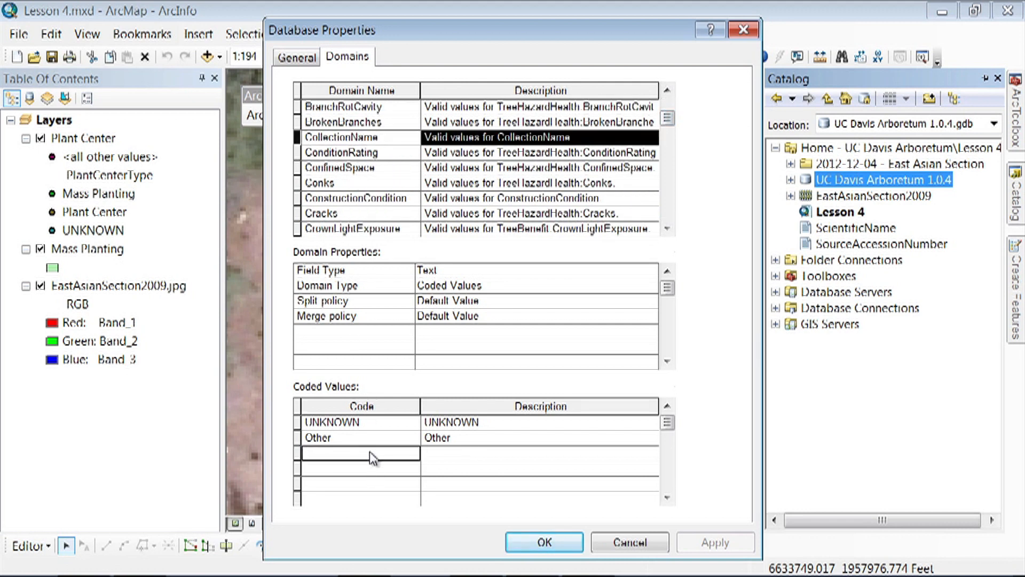
pyautogui.write('East Asian')
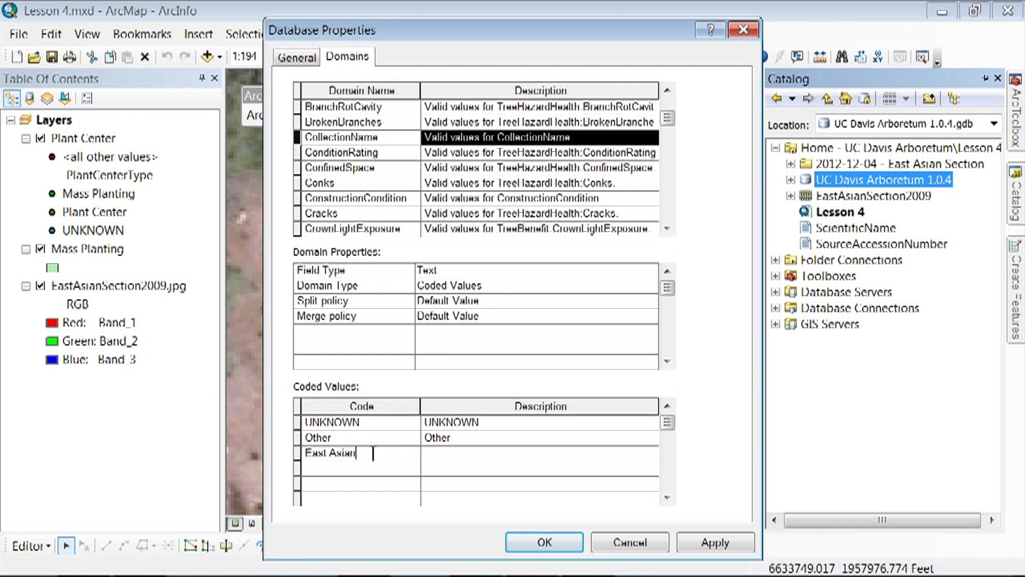
pyautogui.press('Tab')
pyautogui.write('East ')
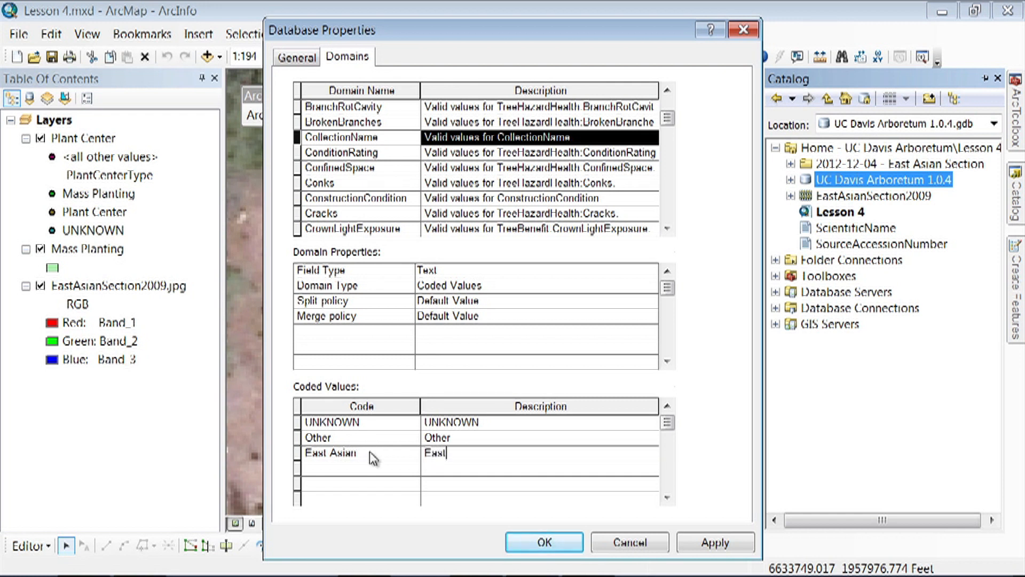
pyautogui.write('Asian')
pyautogui.click(718, 542)
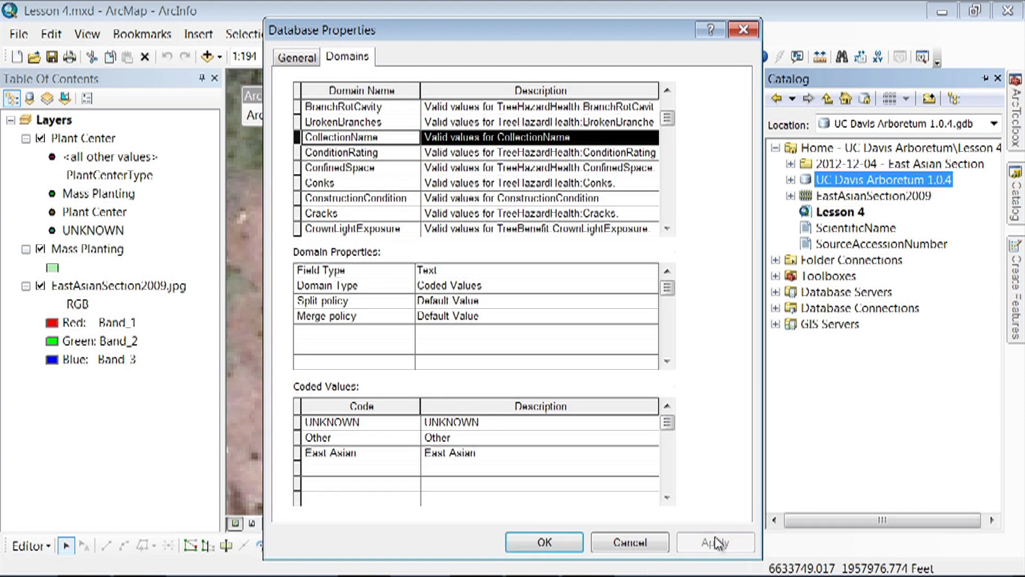
# - Add the surveyor's full name as both code and description in the UserName domain and apply it
pyautogui.moveTo(671, 127); pyautogui.dragTo(671, 210)
pyautogui.click(314, 158)
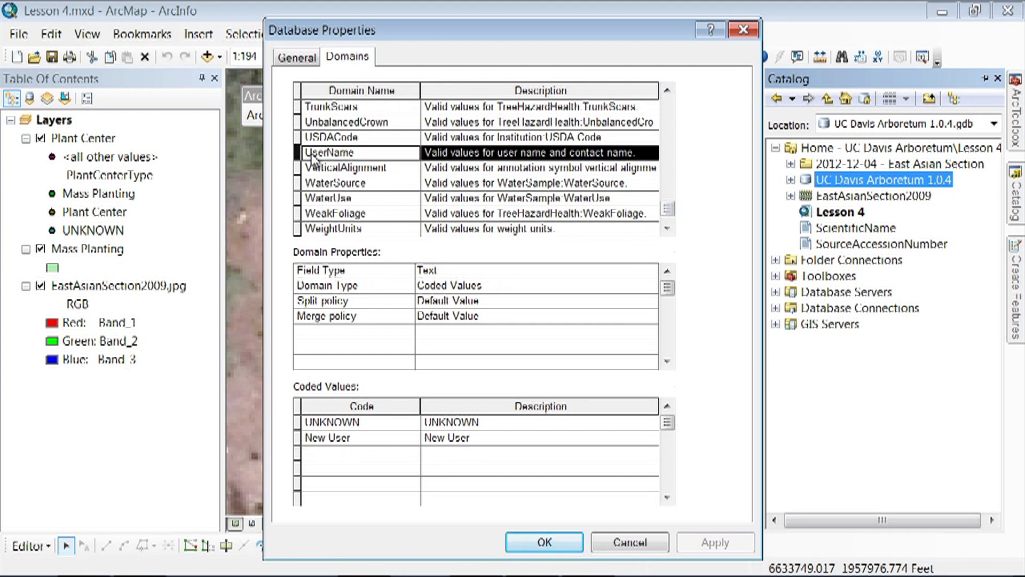
pyautogui.click(347, 454)
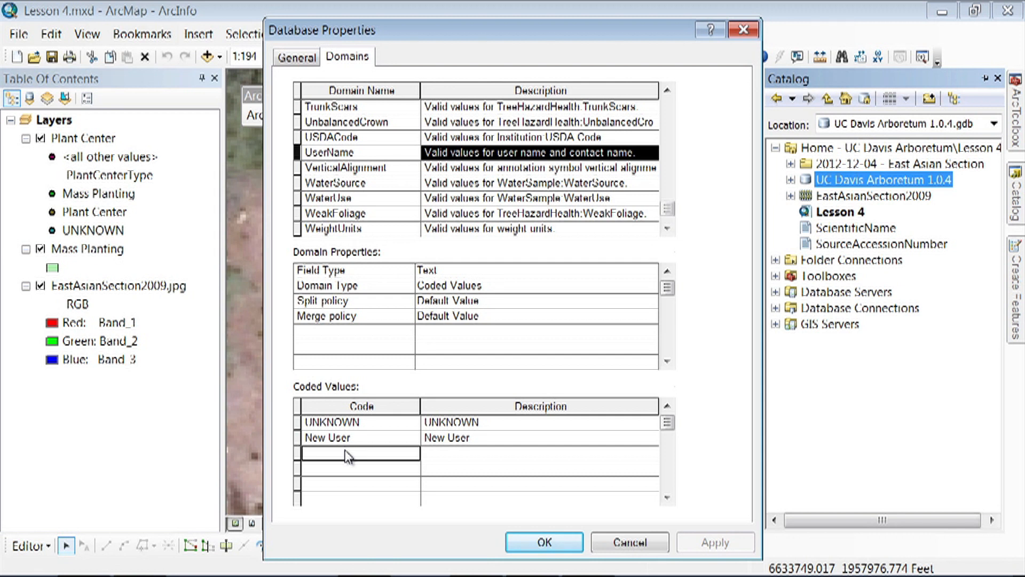
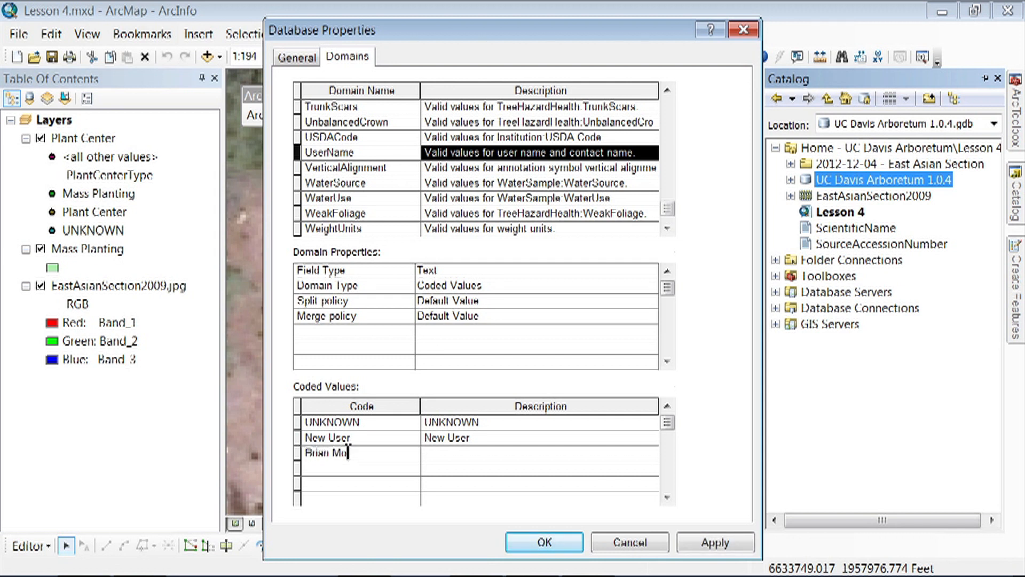
pyautogui.press('Tab')
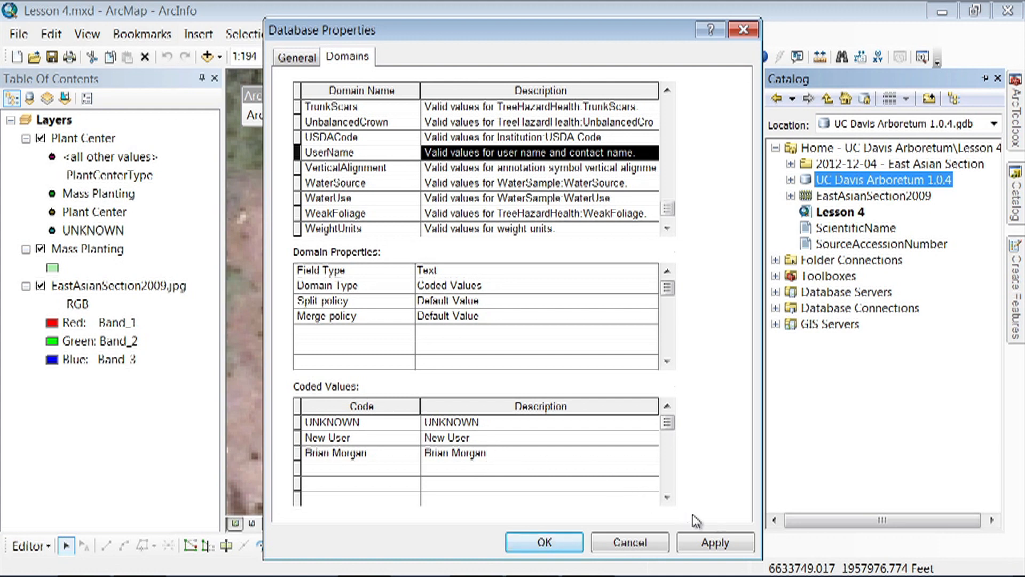
pyautogui.click(723, 543)
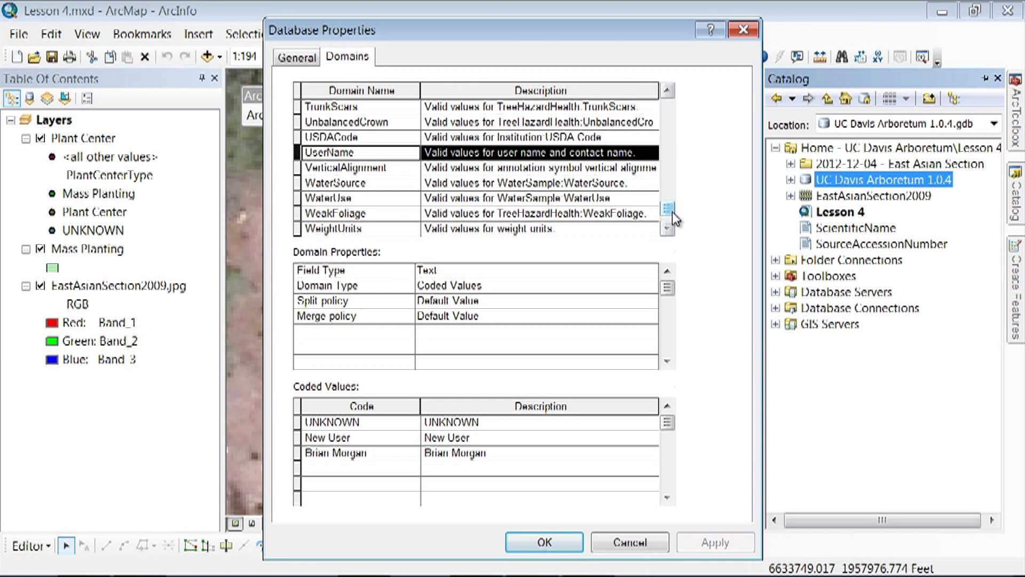
pyautogui.moveTo(674, 213); pyautogui.dragTo(668, 181)
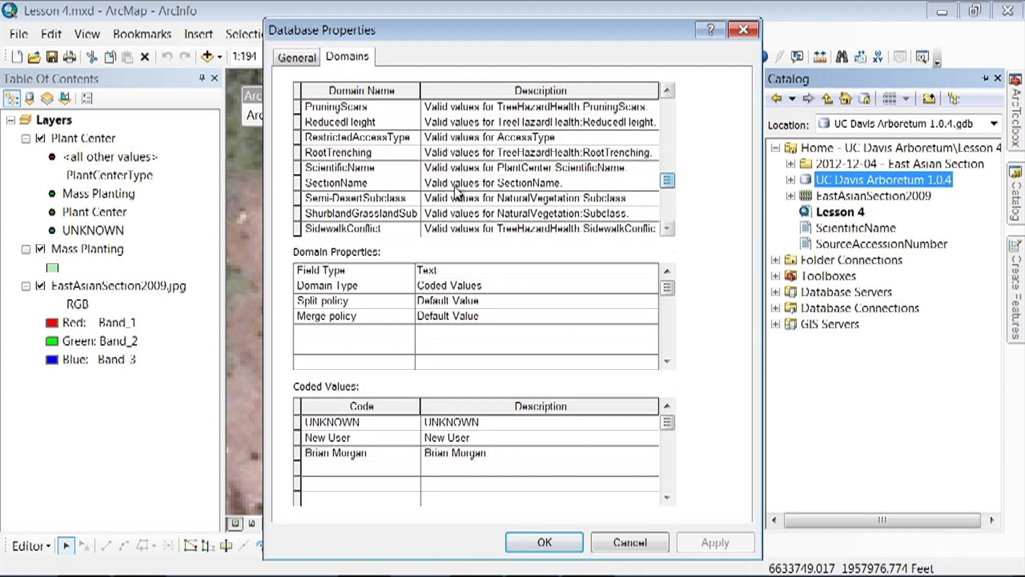
# - Examine the coded values of the ScientificName domain and close the database properties
pyautogui.click(357, 170)
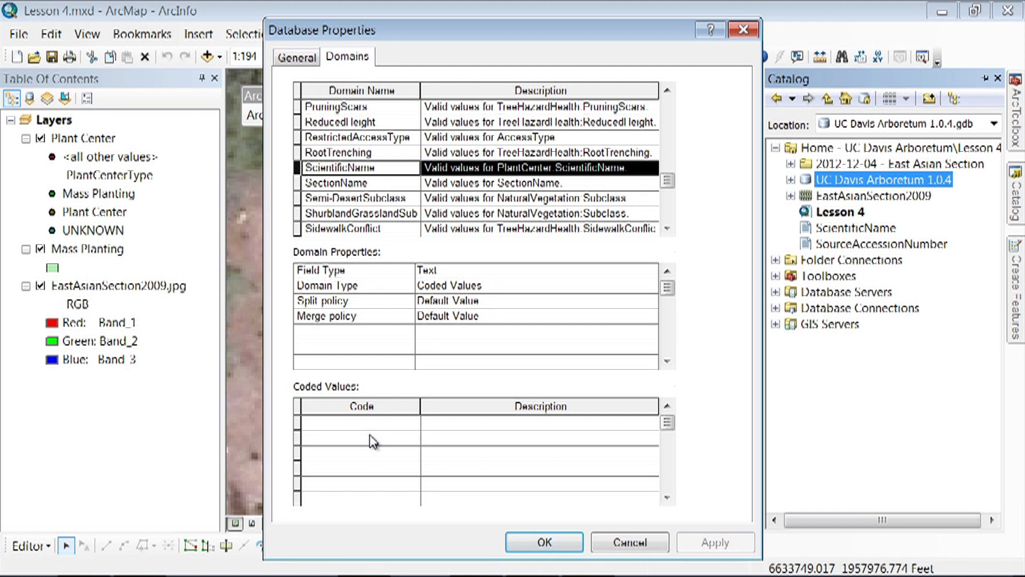
pyautogui.click(543, 545)
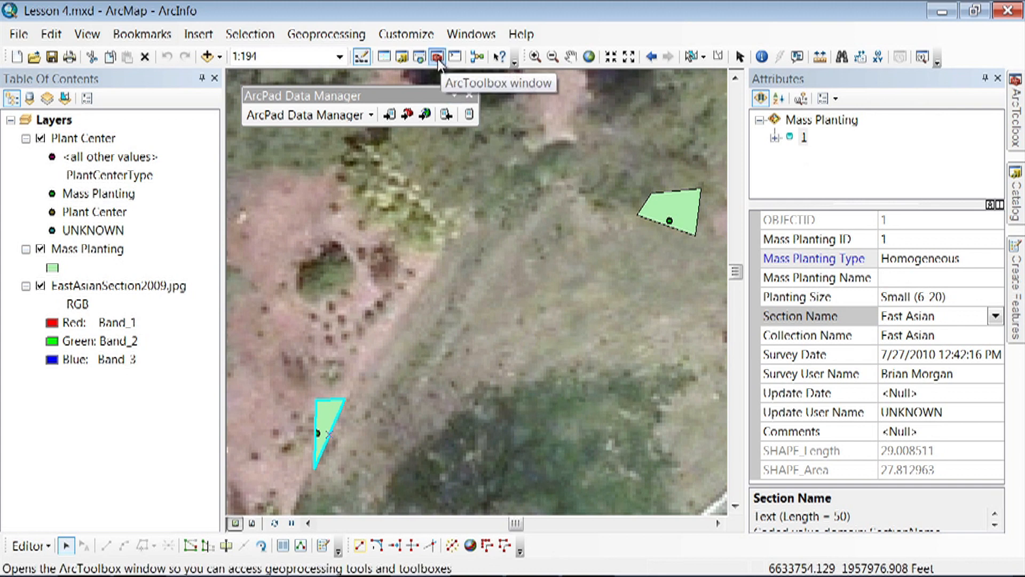
# - Open ArcToolbox and display the Domains tools within the Data Management Tools
pyautogui.click(437, 56)
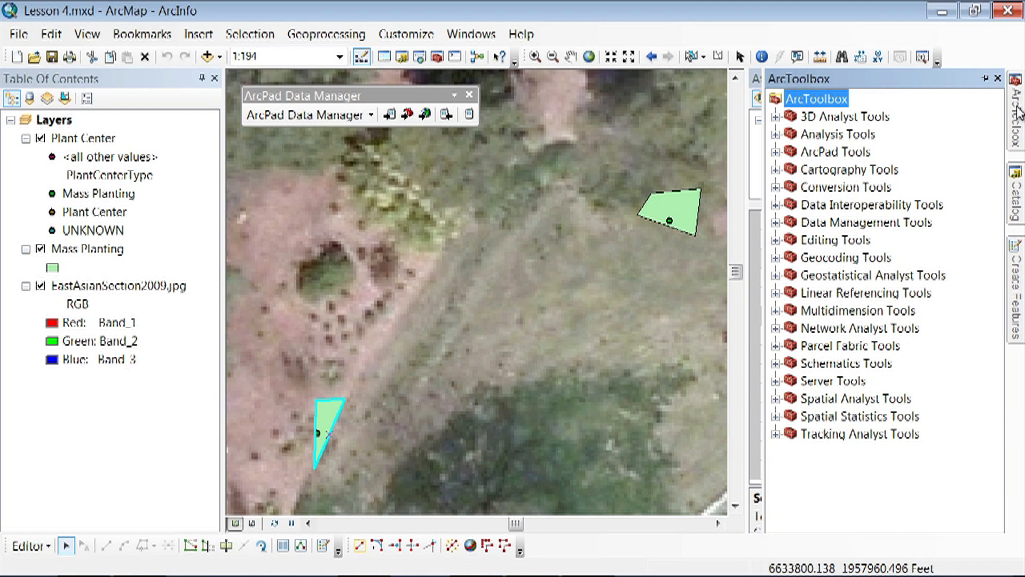
pyautogui.click(775, 223)
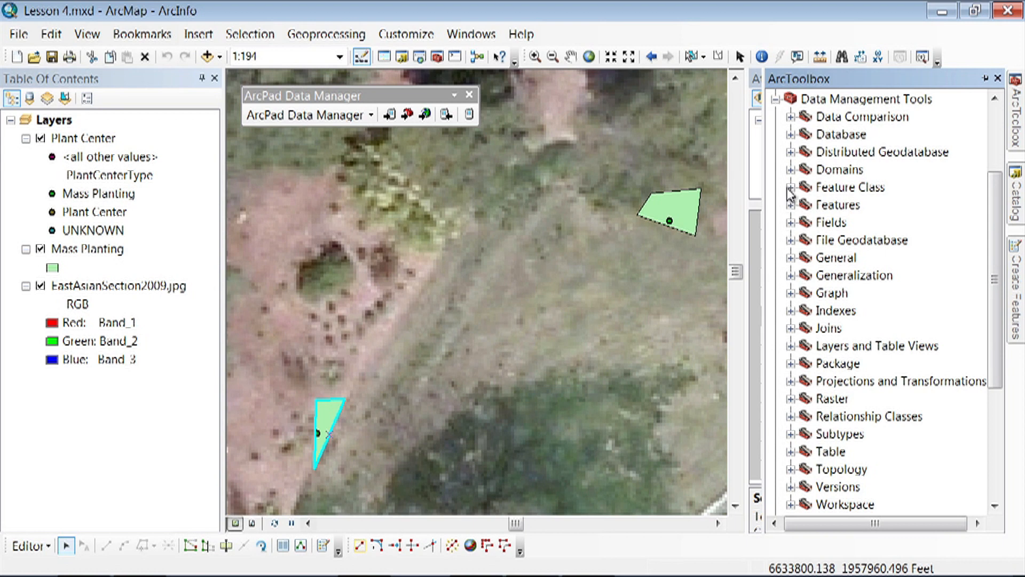
pyautogui.click(791, 170)
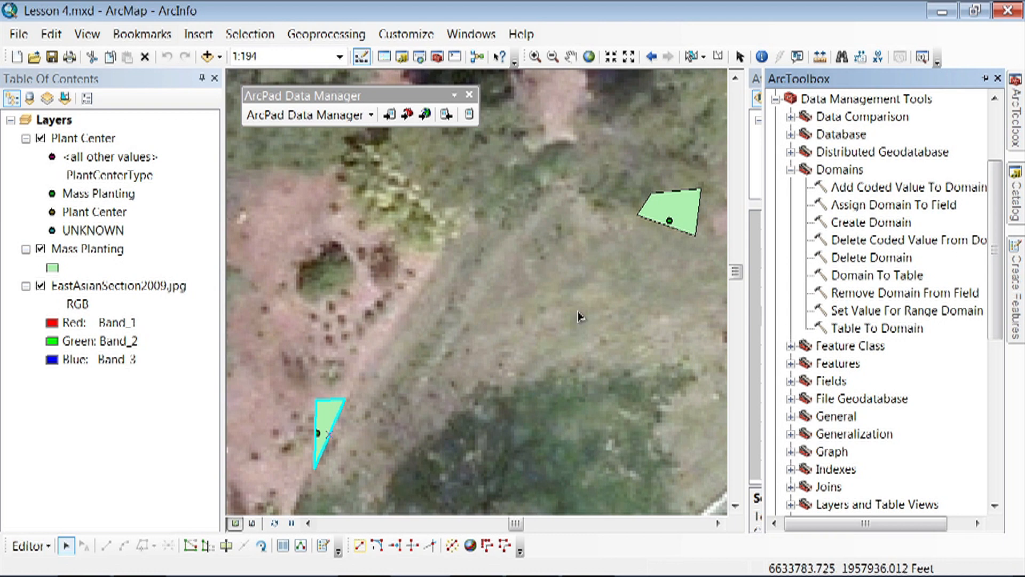
# - Switch to Windows Explorer and examine the header and entries of ScientificName.txt in the Lesson 4 folder of UC Davis Arboretum
pyautogui.moveTo(315, 576)
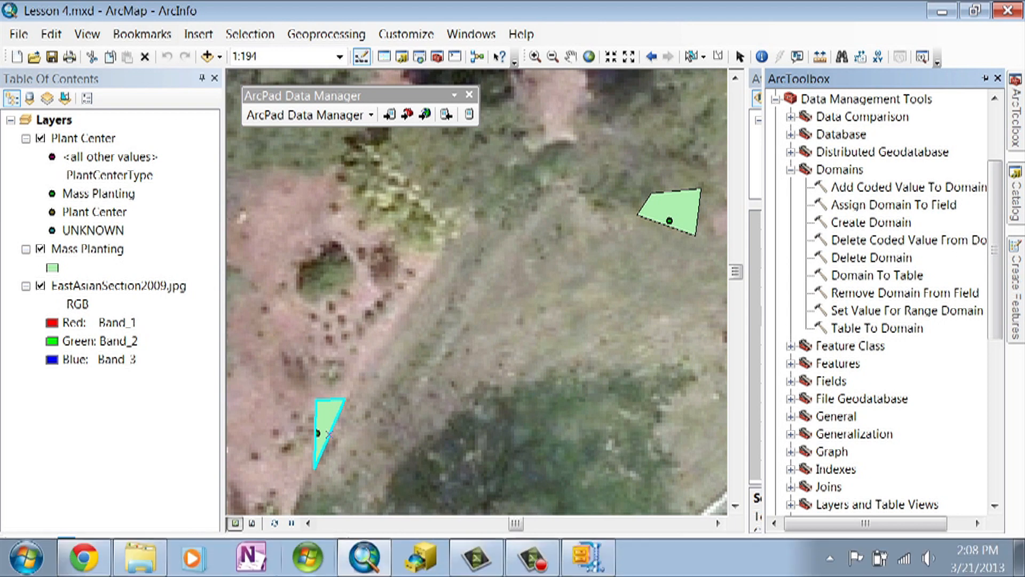
pyautogui.click(139, 558)
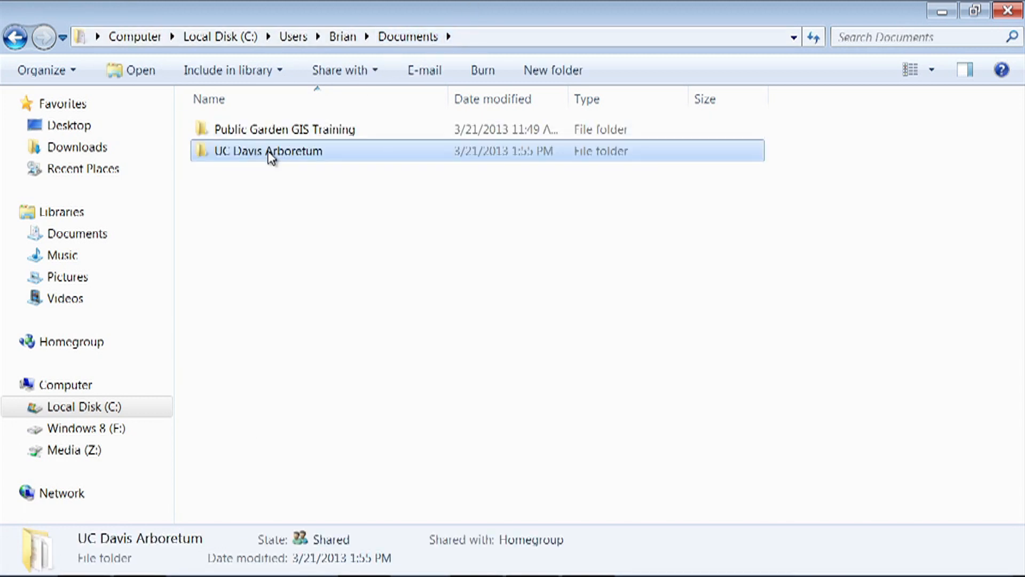
pyautogui.doubleClick(271, 154)
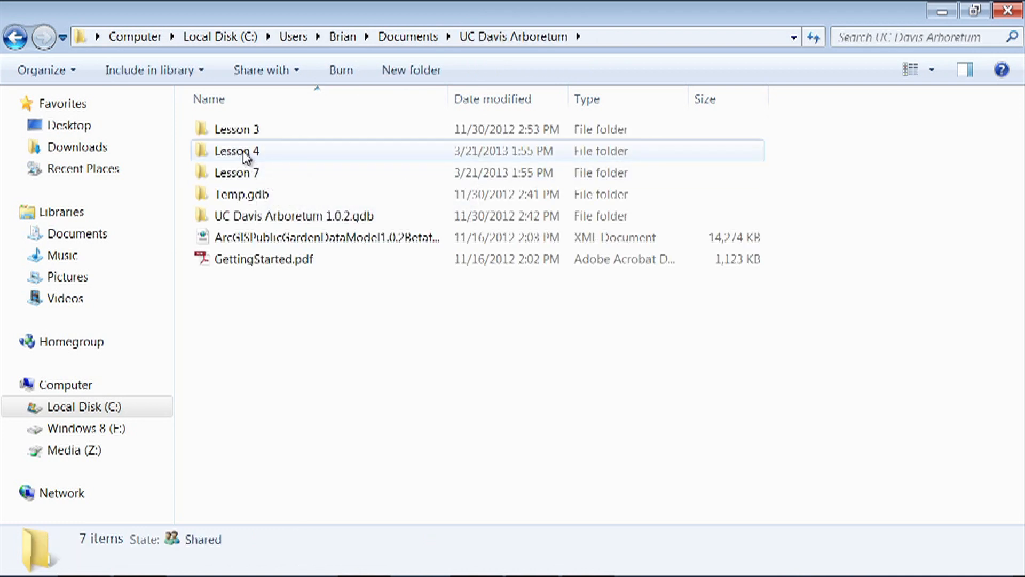
pyautogui.doubleClick(246, 155)
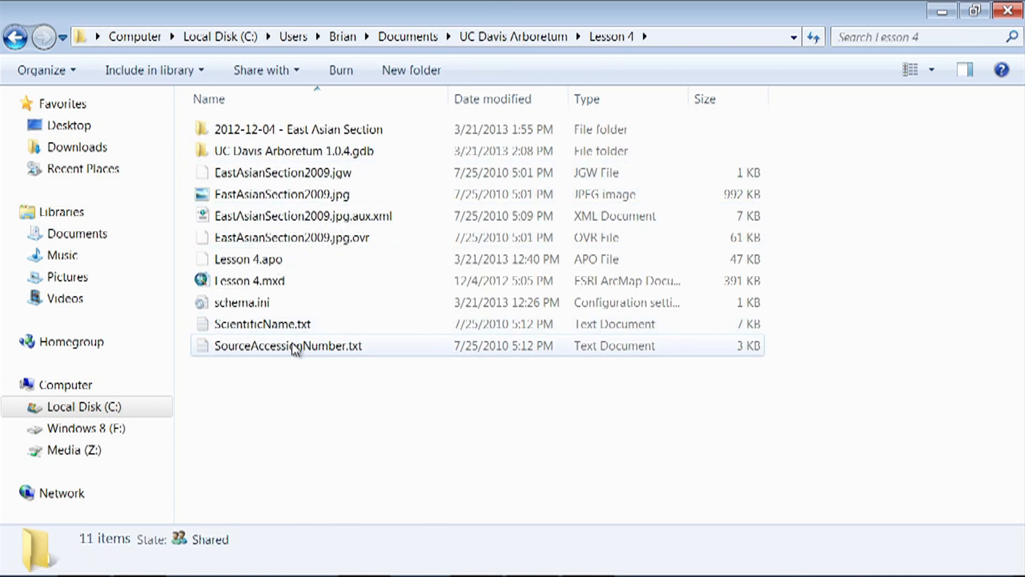
pyautogui.doubleClick(260, 327)
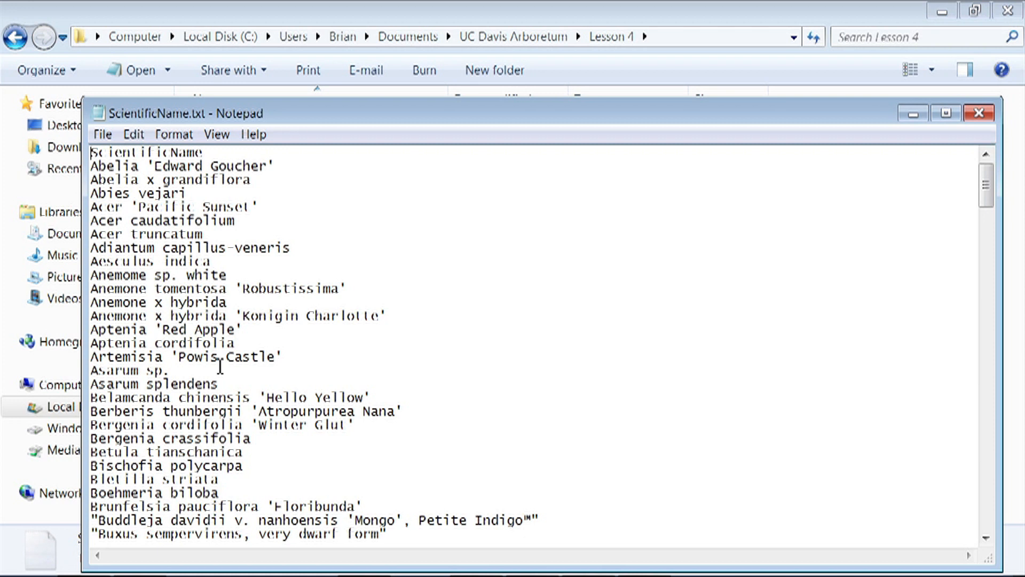
pyautogui.moveTo(221, 152); pyautogui.dragTo(97, 146)
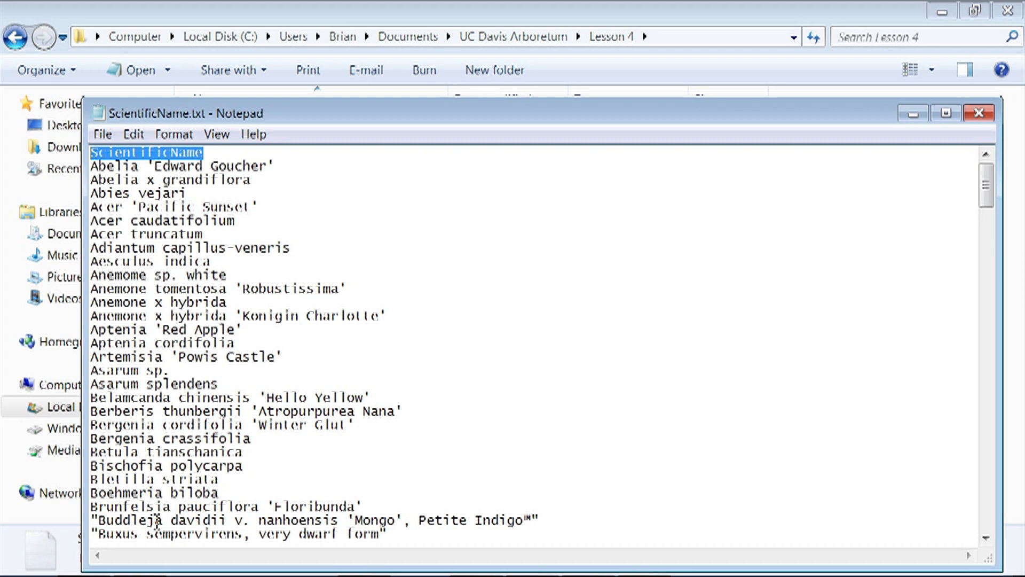
pyautogui.click(979, 113)
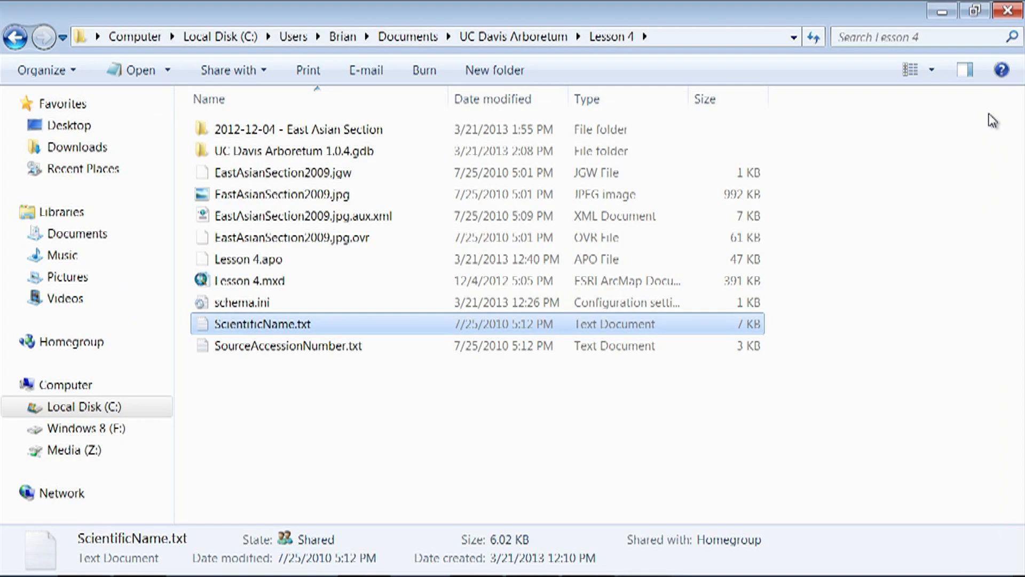
# - Examine the contents of SourceAccessionNumber.txt in Notepad, close it and return to ArcMap
pyautogui.doubleClick(274, 348)
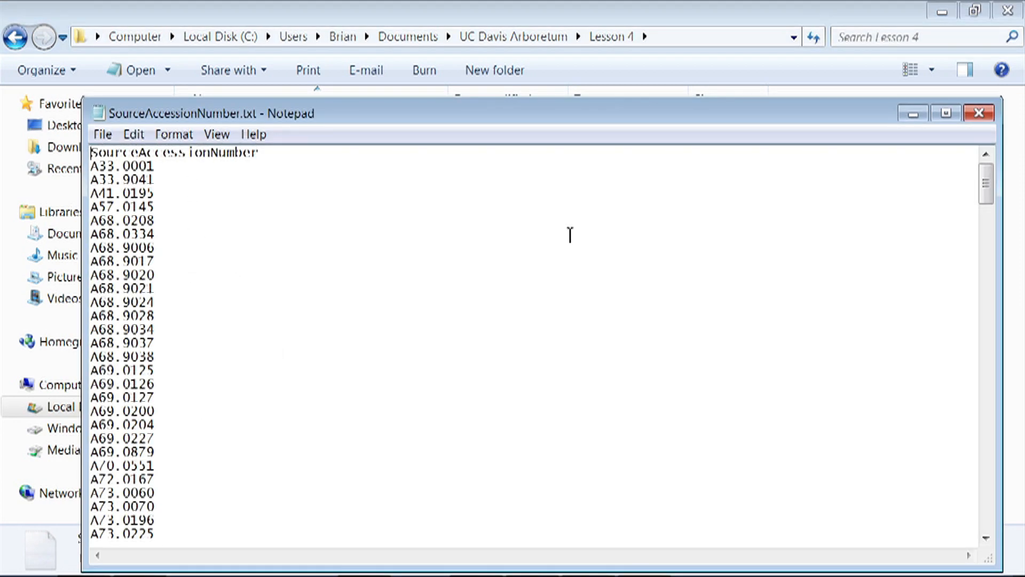
pyautogui.click(982, 114)
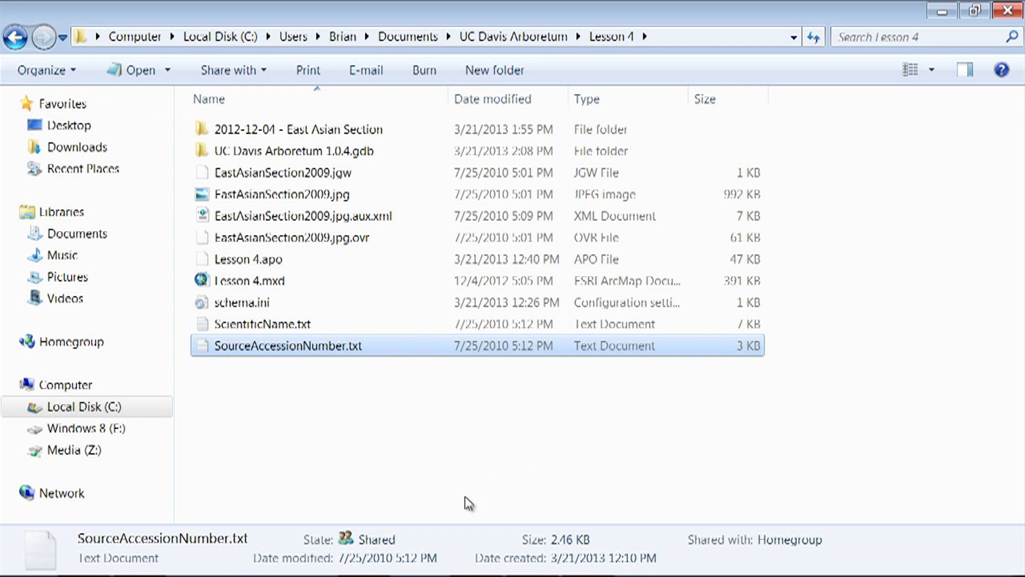
pyautogui.moveTo(428, 574)
pyautogui.click(374, 567)
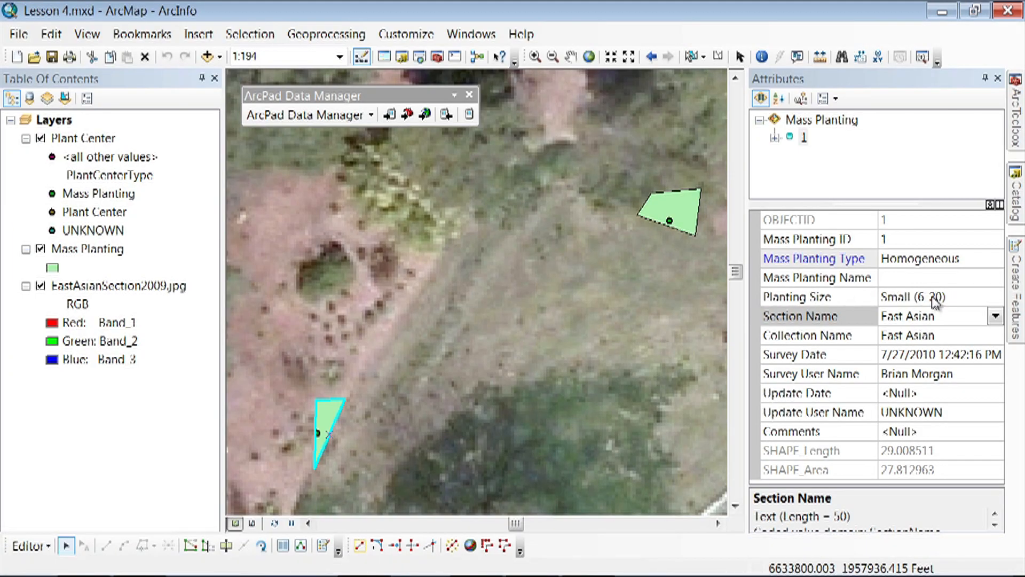
# - Start the Table To Domain tool with ScientificName.txt from the Lesson 4 folder as its input table
pyautogui.click(1015, 113)
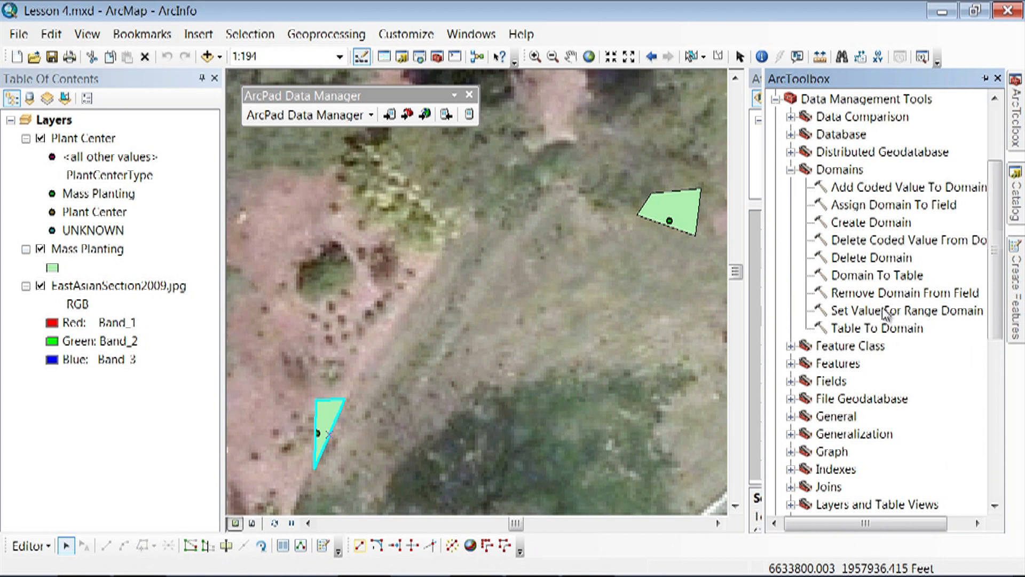
pyautogui.click(874, 328)
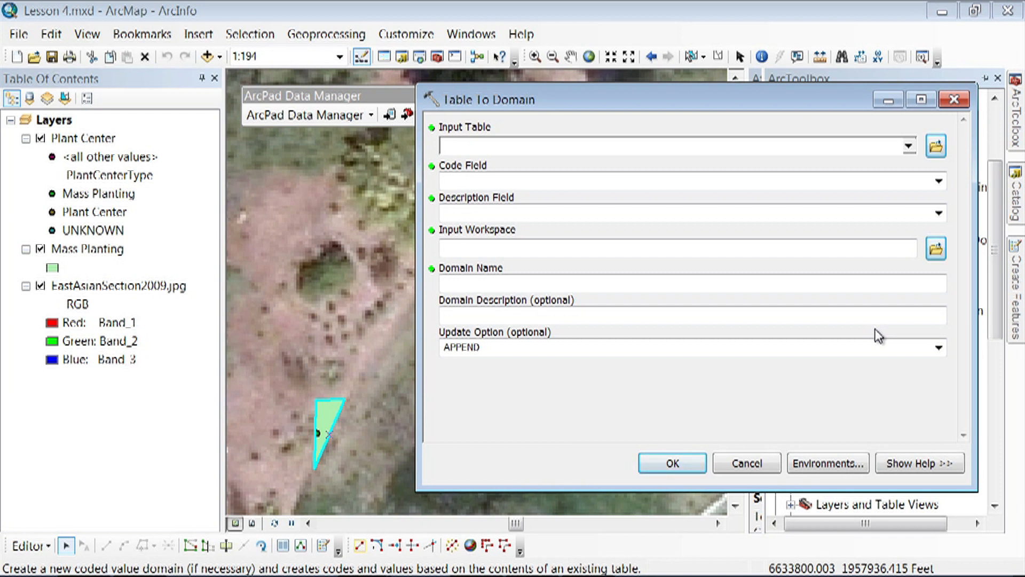
pyautogui.click(936, 148)
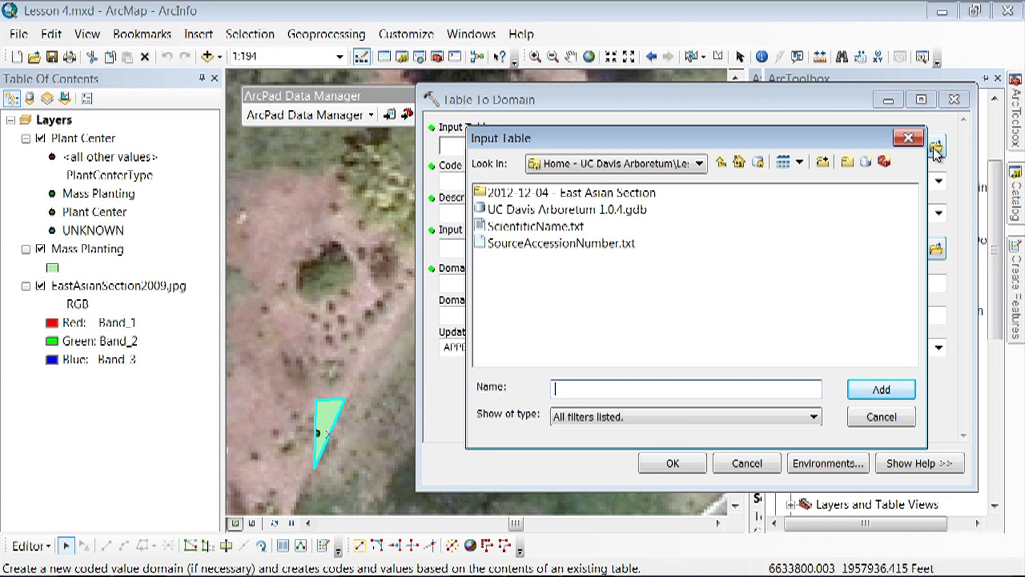
pyautogui.click(697, 164)
pyautogui.click(696, 165)
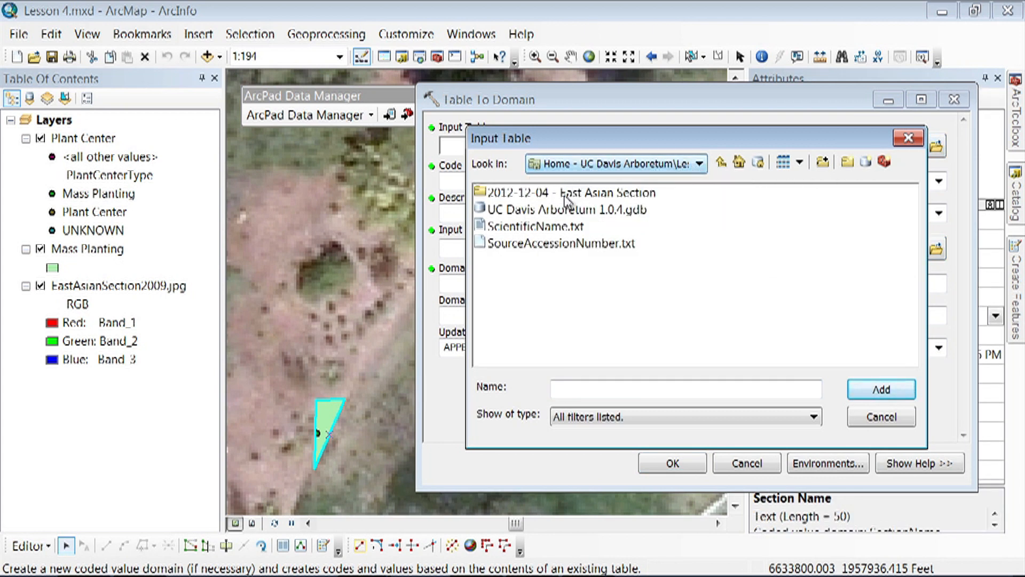
pyautogui.click(556, 229)
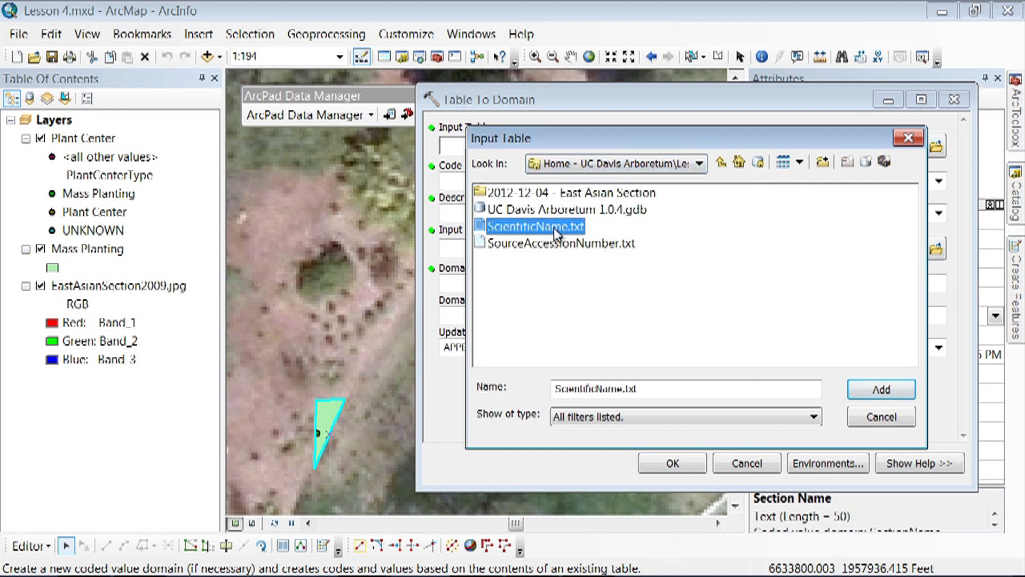
pyautogui.click(874, 391)
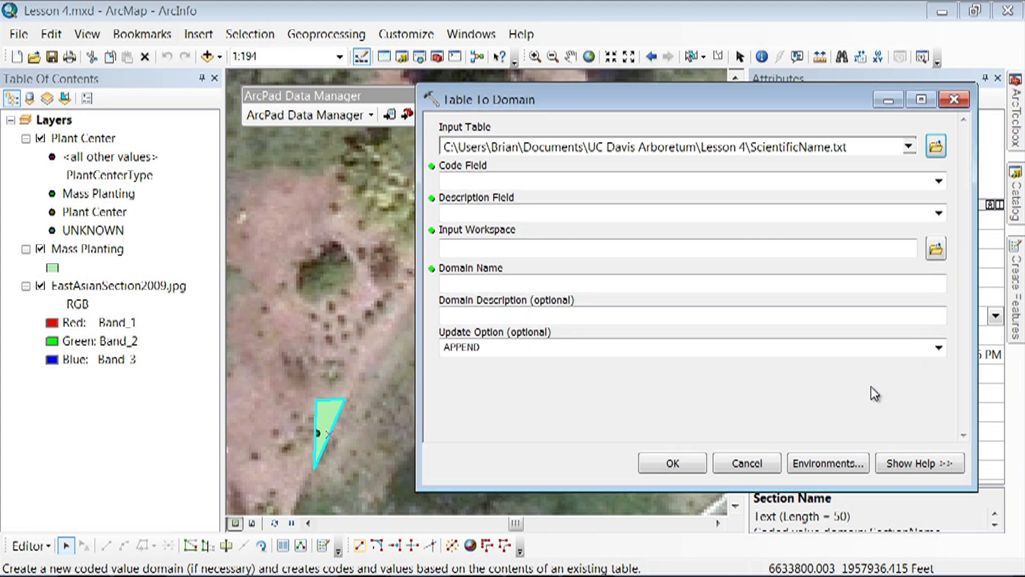
# - Set both the code field and the description field of Table To Domain to ScientificName
pyautogui.click(935, 183)
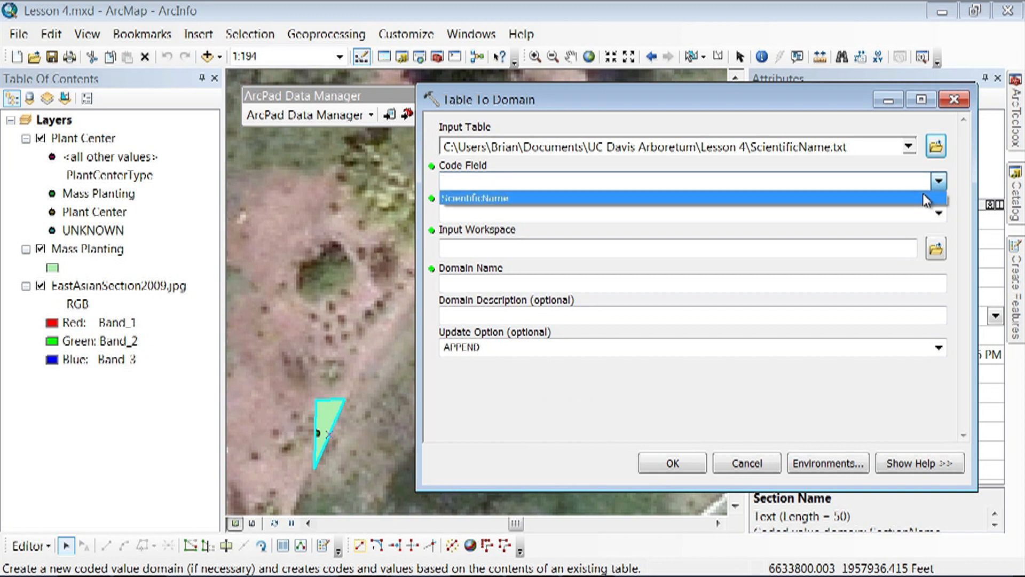
pyautogui.click(926, 198)
pyautogui.click(939, 214)
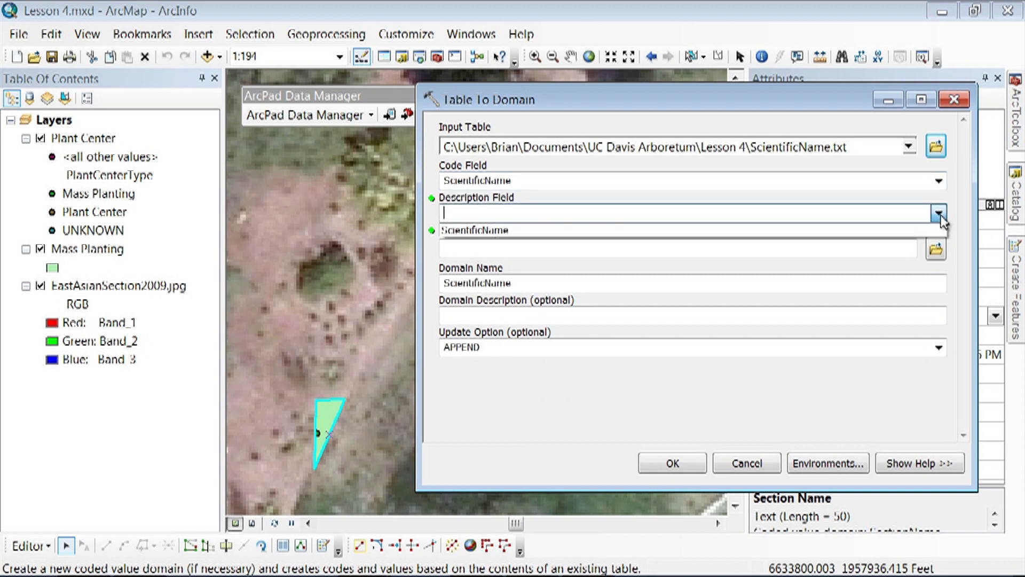
pyautogui.click(933, 231)
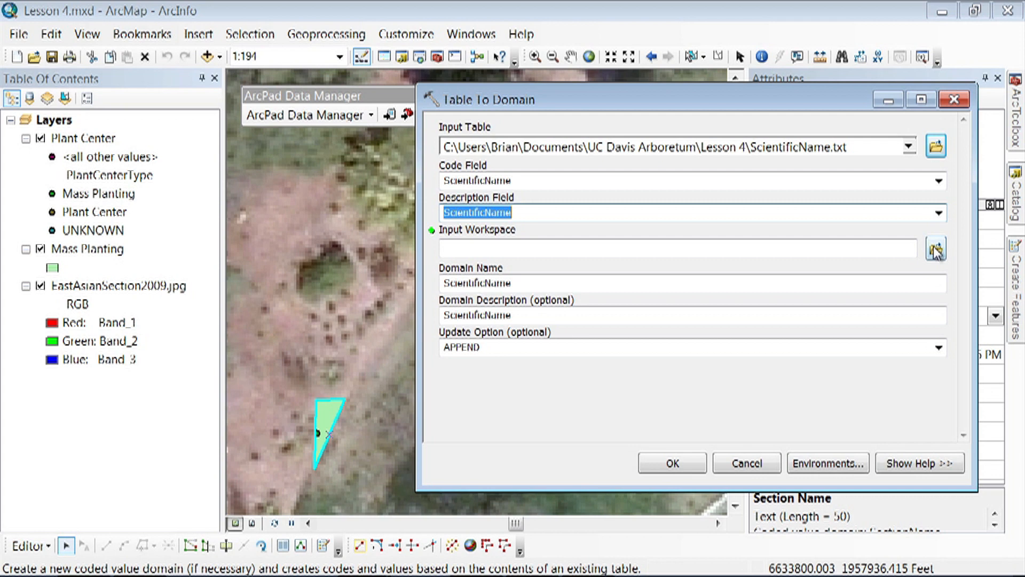
# - Set the input workspace to UC Davis Arboretum 1.0.4.gdb and try to run Table To Domain
pyautogui.click(936, 249)
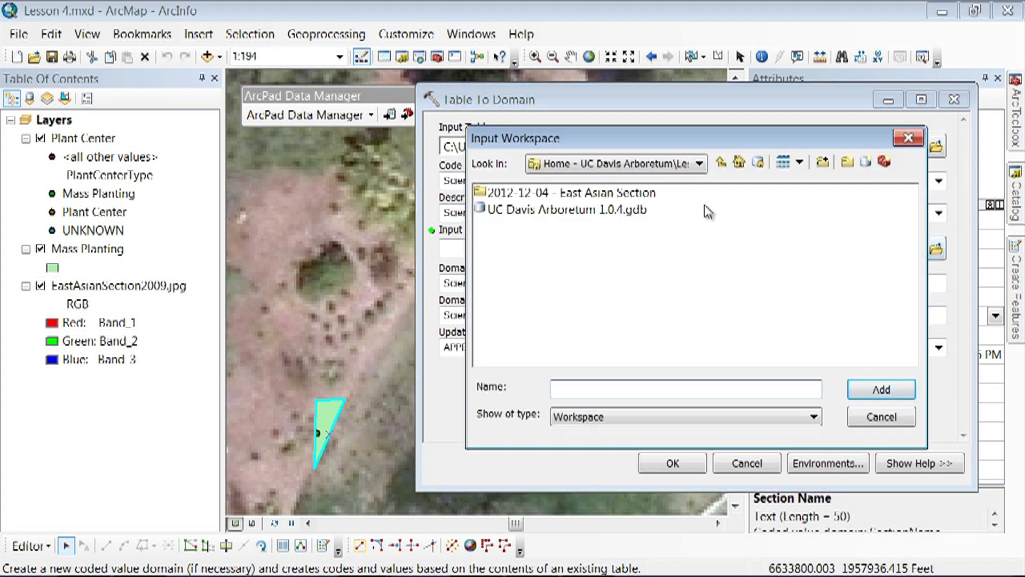
pyautogui.click(701, 165)
pyautogui.click(703, 167)
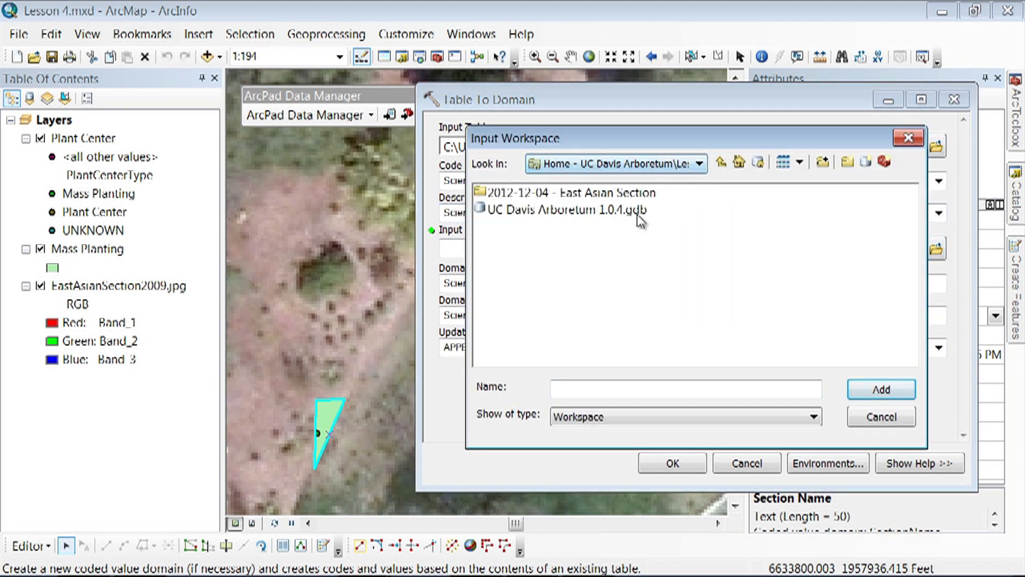
pyautogui.click(604, 217)
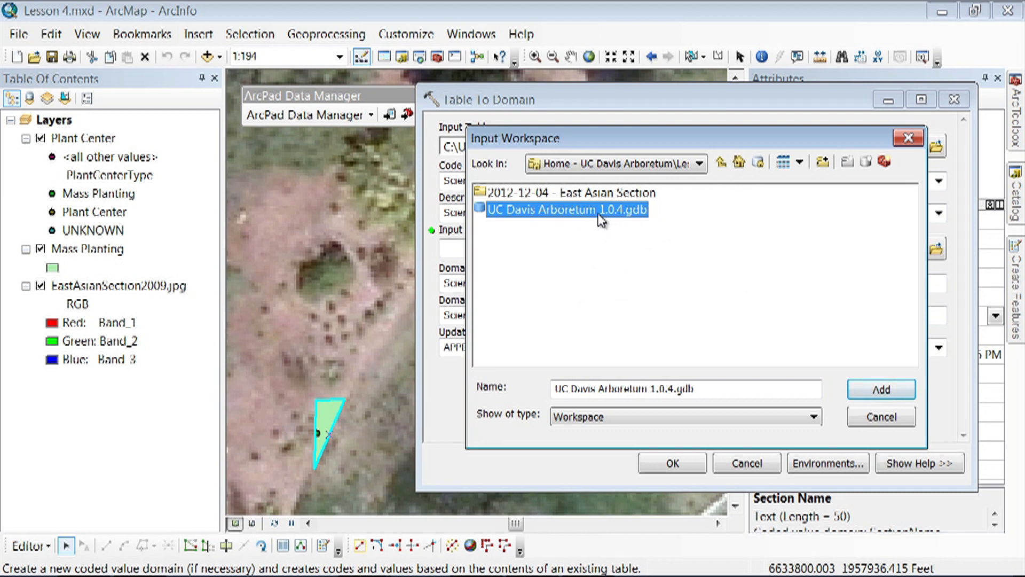
pyautogui.click(886, 390)
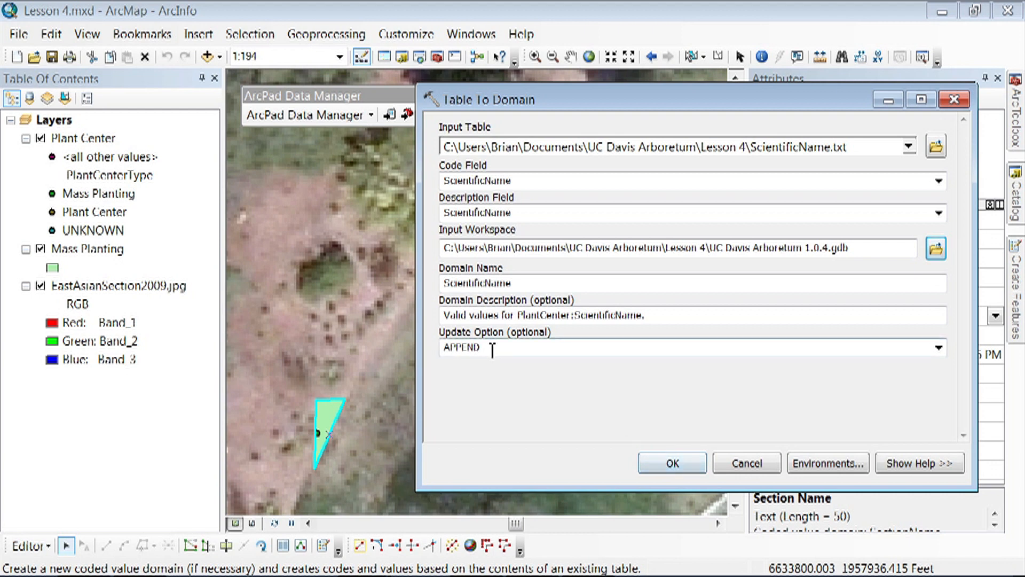
pyautogui.click(659, 463)
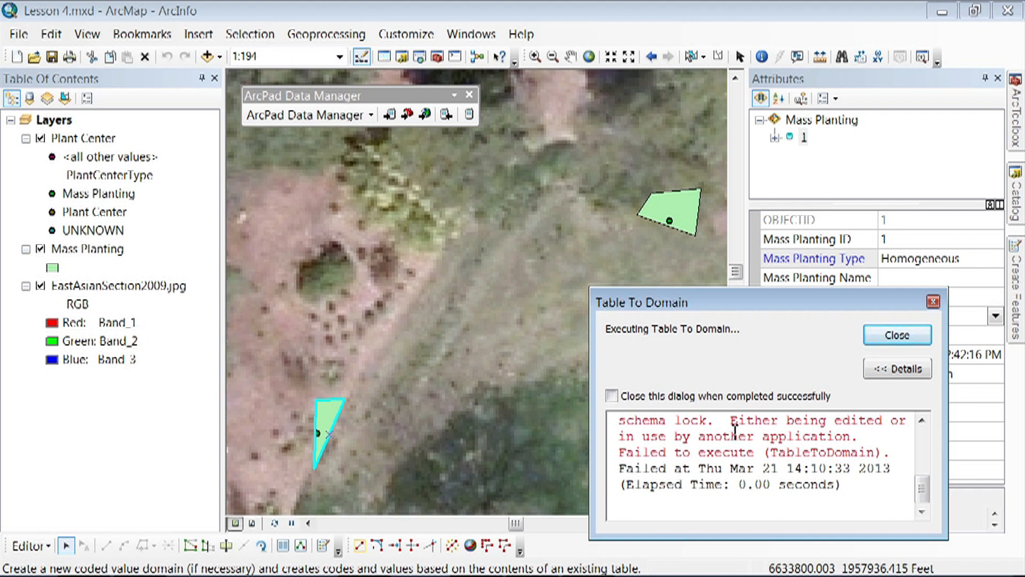
pyautogui.click(887, 340)
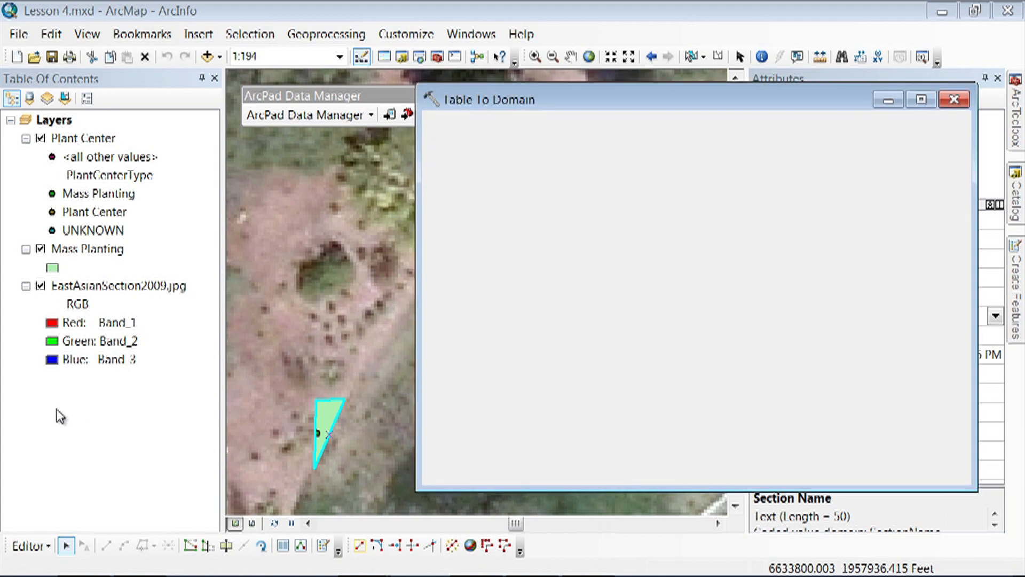
# - Stop the edit session and run Table To Domain to append the text file's values to the ScientificName domain
pyautogui.click(30, 545)
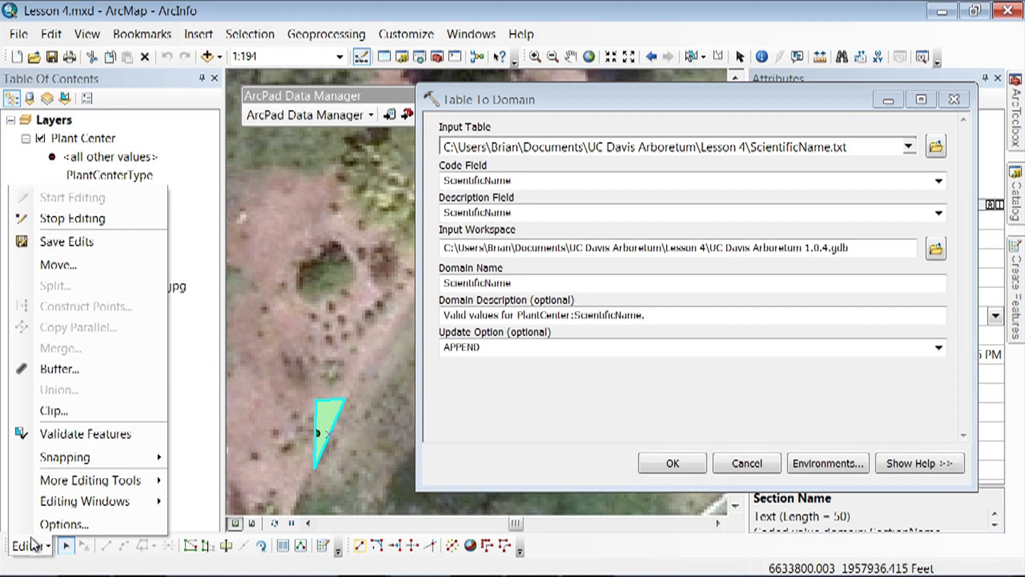
pyautogui.click(60, 223)
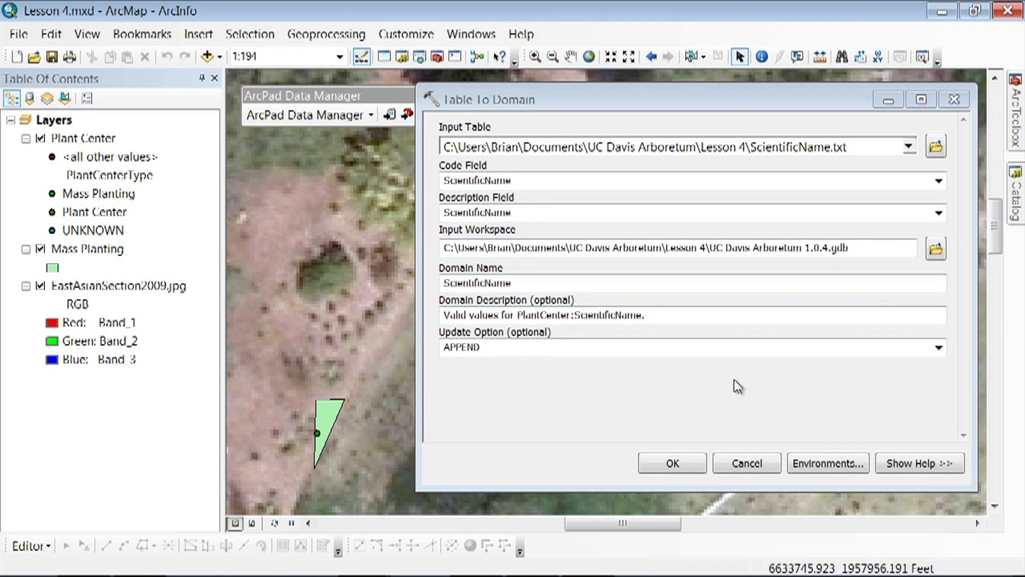
pyautogui.click(662, 463)
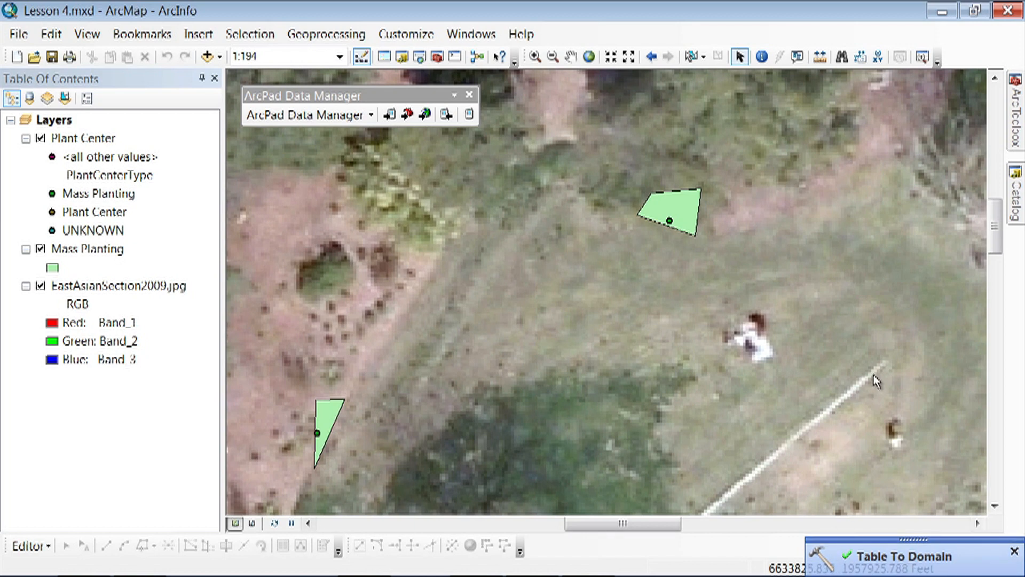
# - Check the coded values of the ScientificName domain in the properties of the UC Davis Arboretum 1.0.4 geodatabase
pyautogui.click(1016, 202)
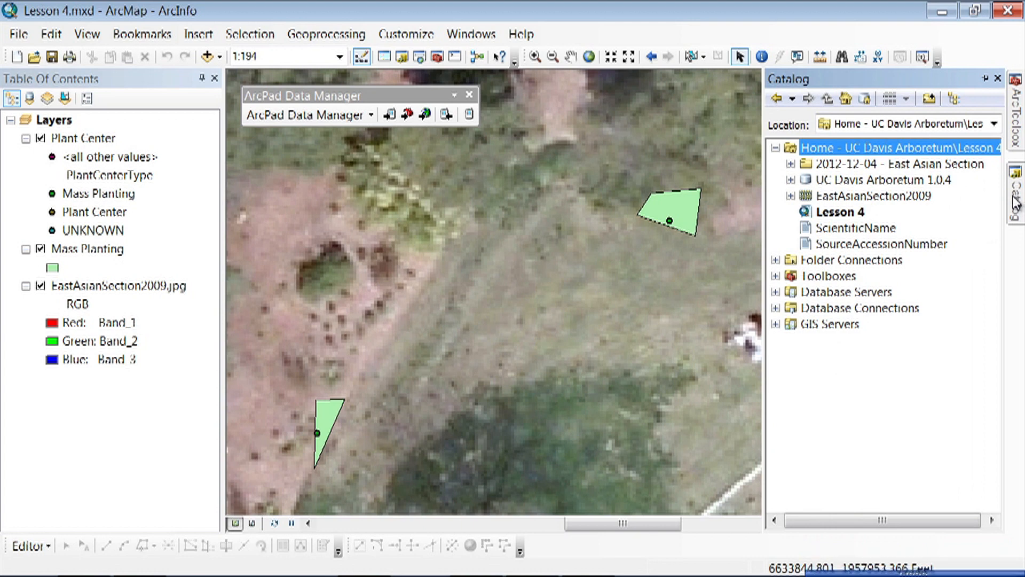
pyautogui.click(900, 181)
pyautogui.rightClick(899, 181)
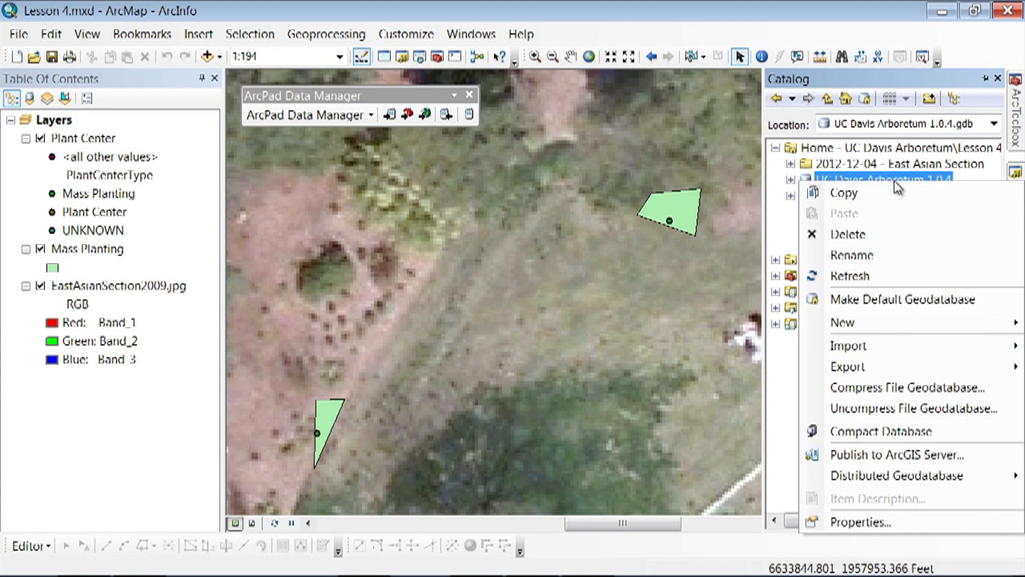
pyautogui.click(882, 523)
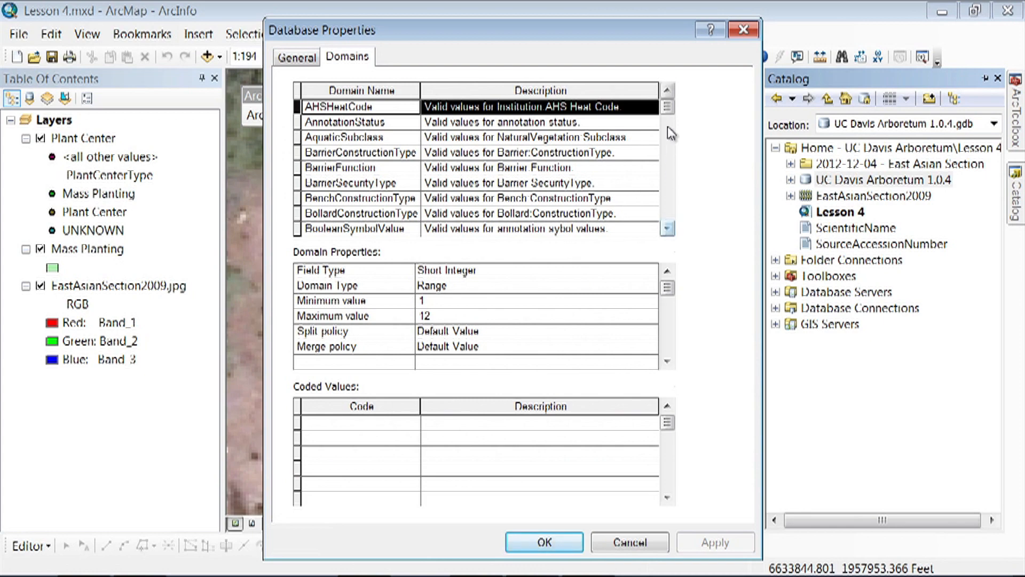
pyautogui.moveTo(667, 110); pyautogui.dragTo(669, 195)
pyautogui.click(404, 163)
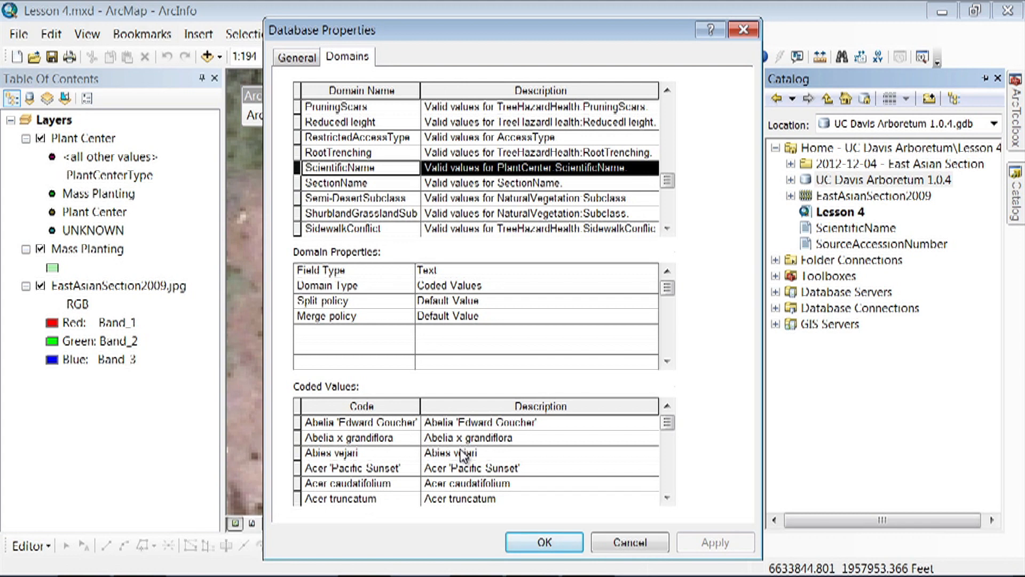
pyautogui.click(551, 543)
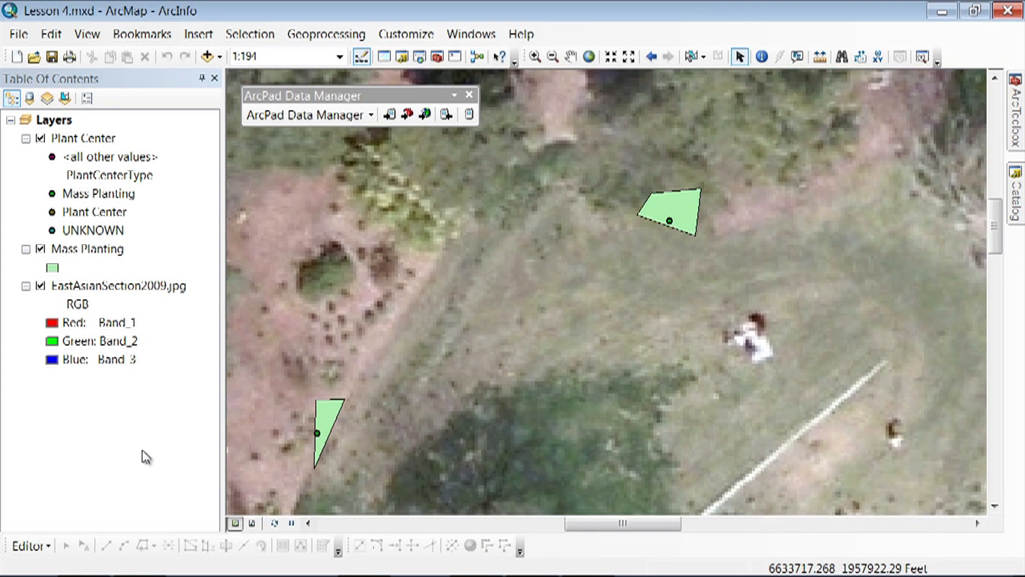
# - Start an edit session and open the attributes of the triangular Mass Planting polygon, collapsing the feature templates out of the way
pyautogui.click(30, 545)
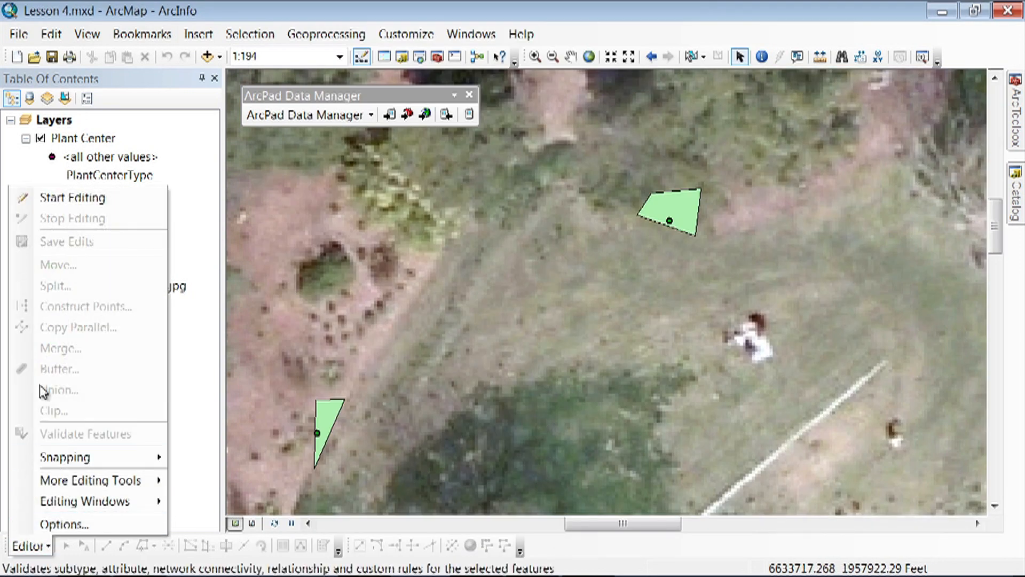
pyautogui.click(58, 197)
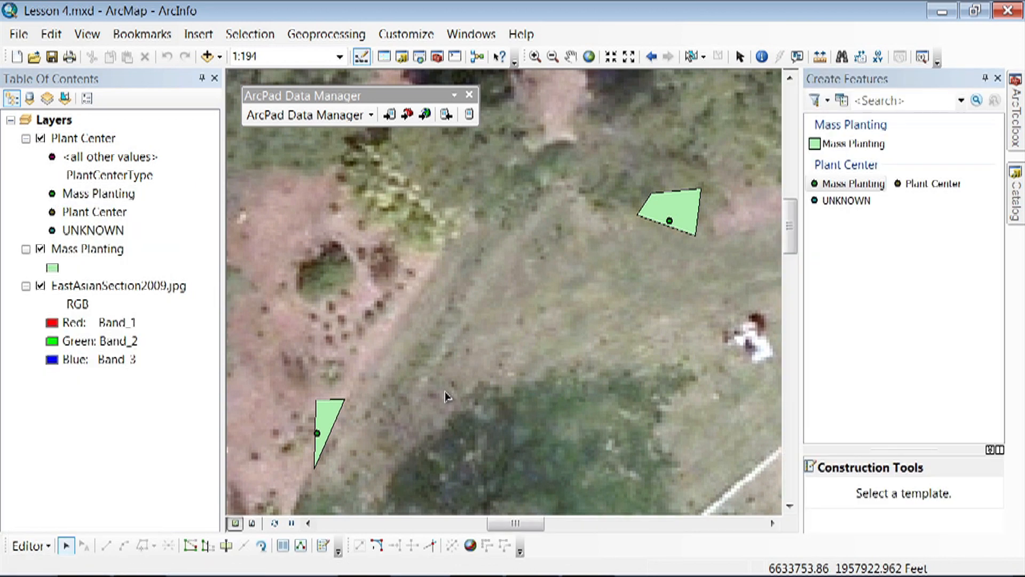
pyautogui.click(327, 417)
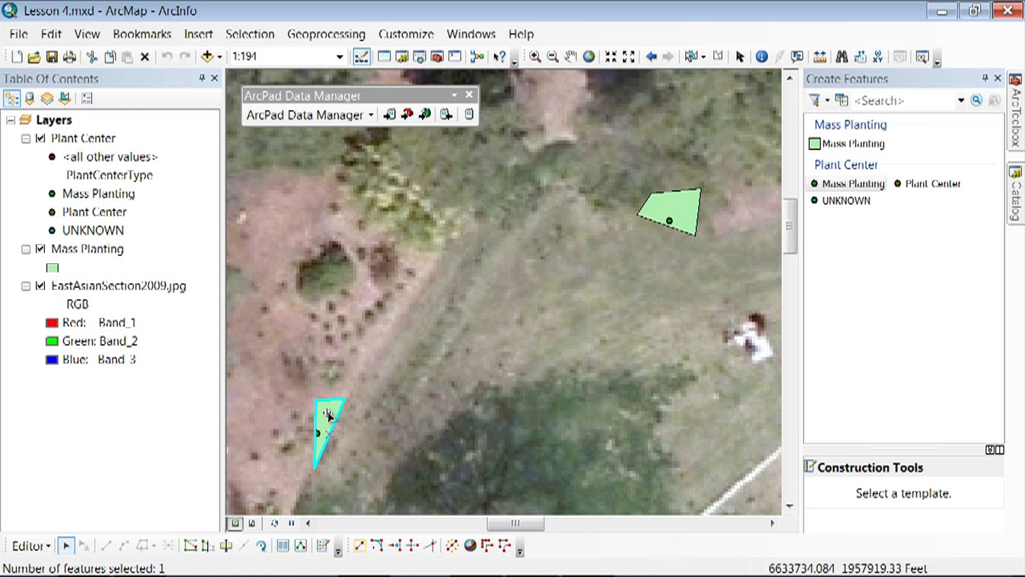
pyautogui.click(283, 545)
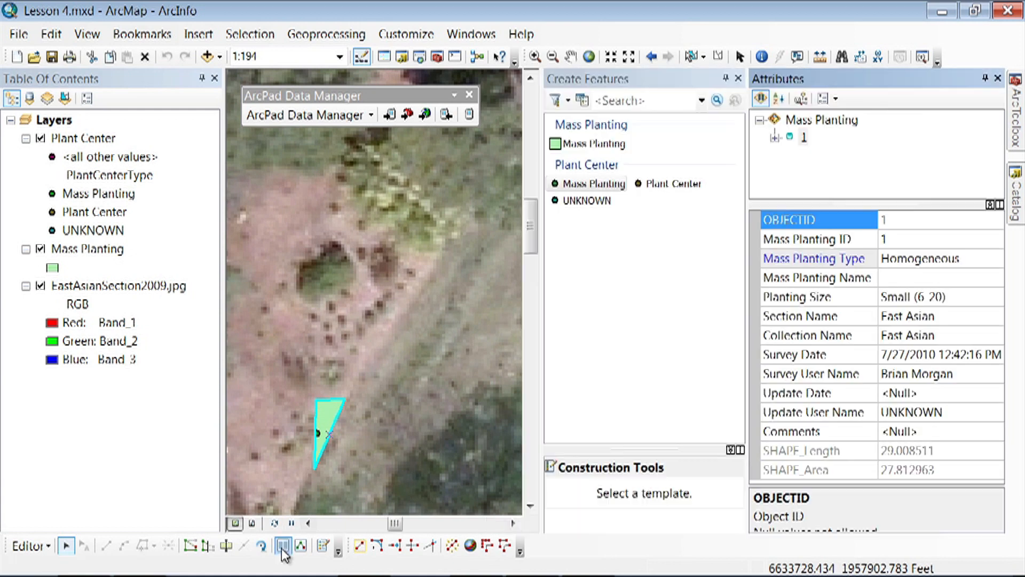
pyautogui.click(726, 78)
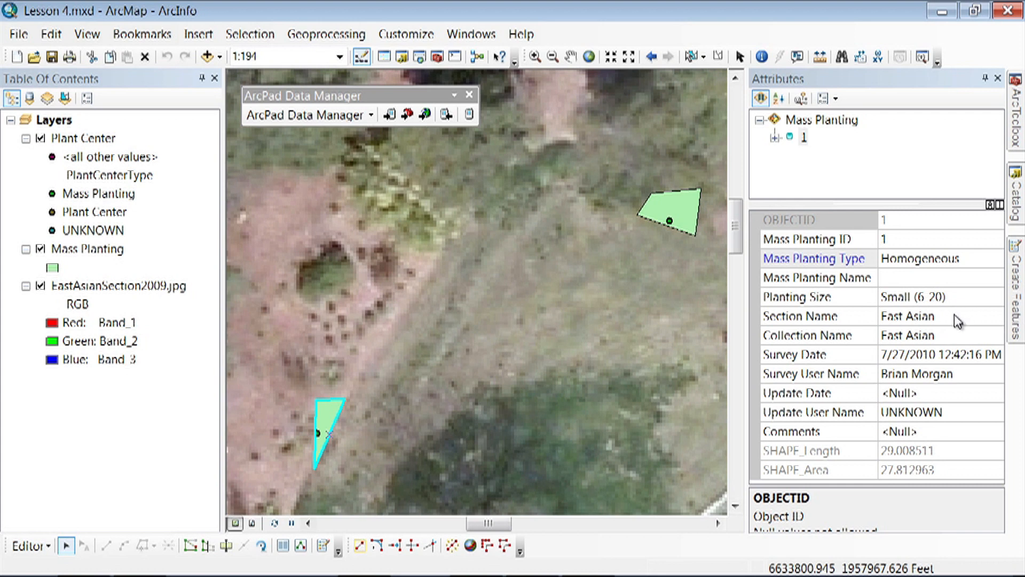
# - Review the domain choices offered for the polygon's Section Name, Collection Name and Survey User Name fields
pyautogui.click(975, 319)
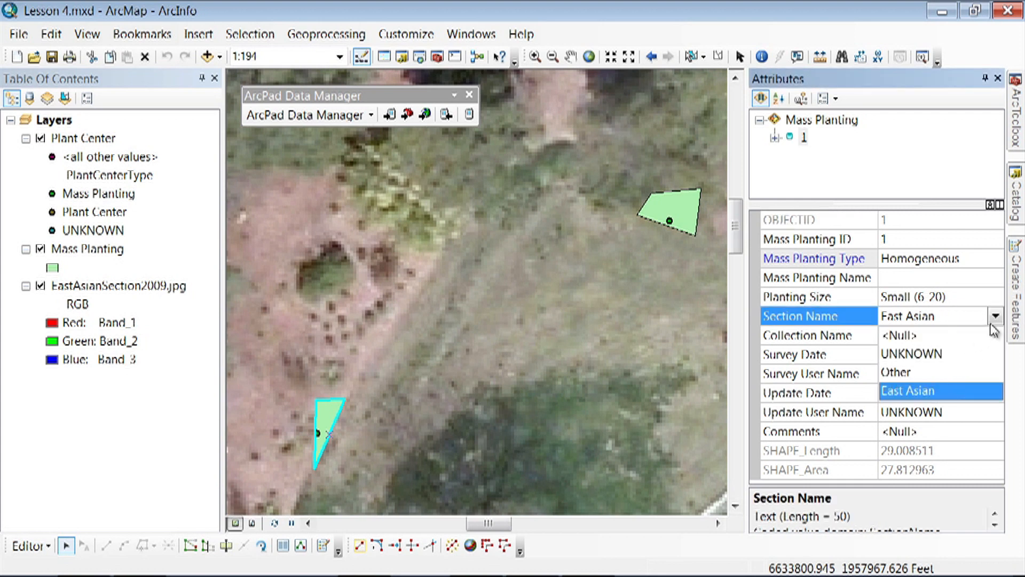
pyautogui.click(994, 322)
pyautogui.click(996, 335)
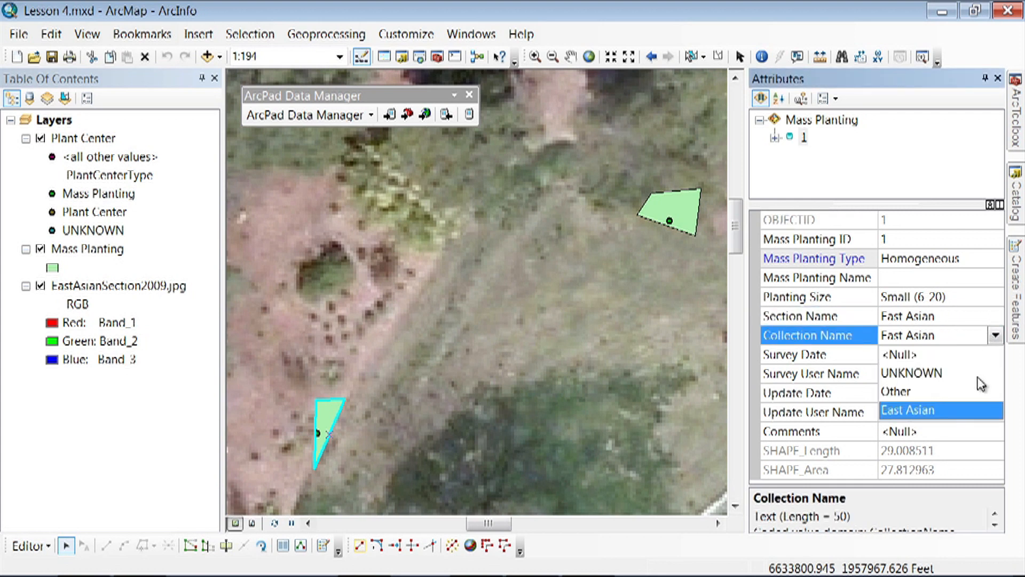
pyautogui.click(995, 341)
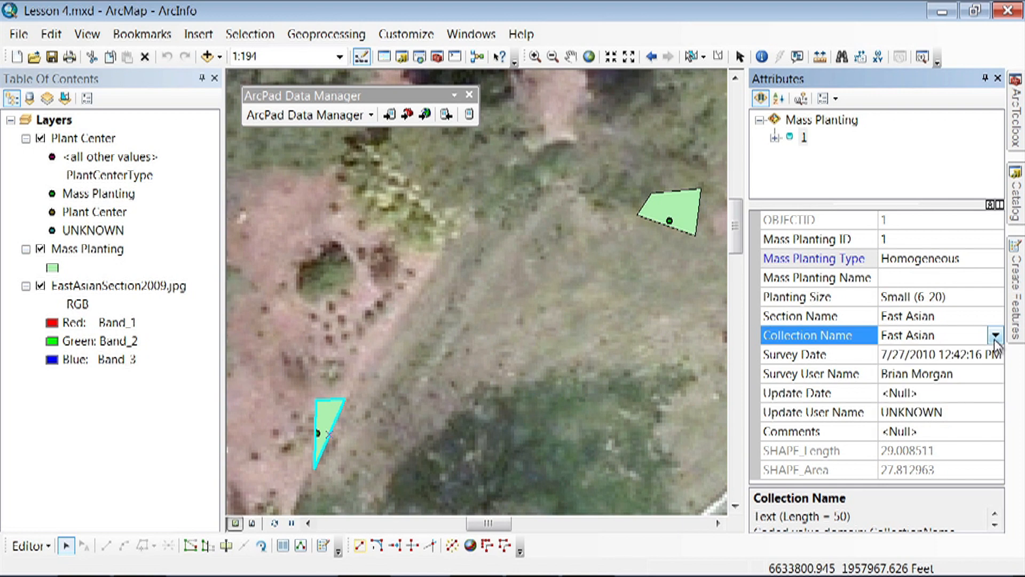
pyautogui.click(967, 377)
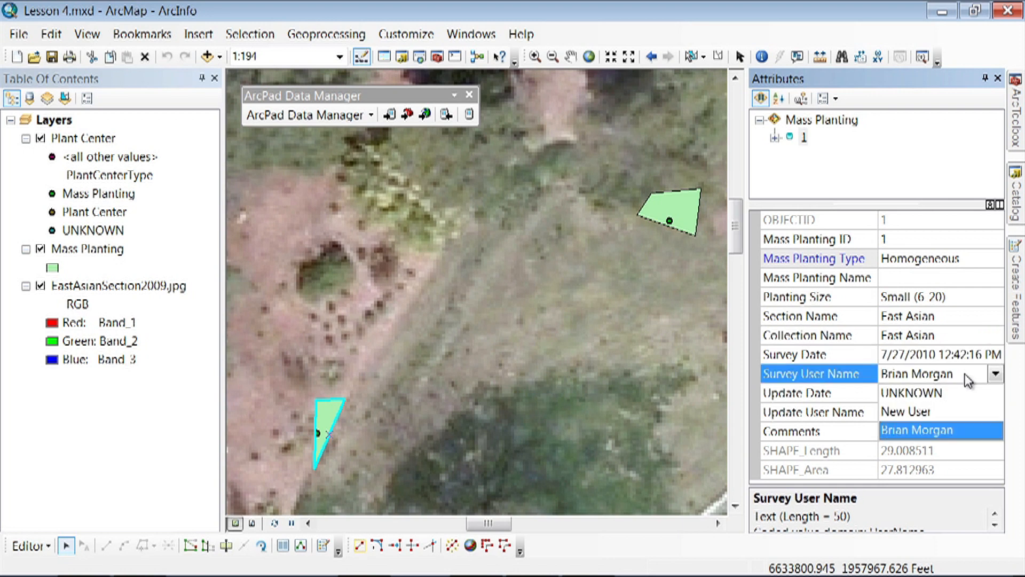
pyautogui.click(996, 377)
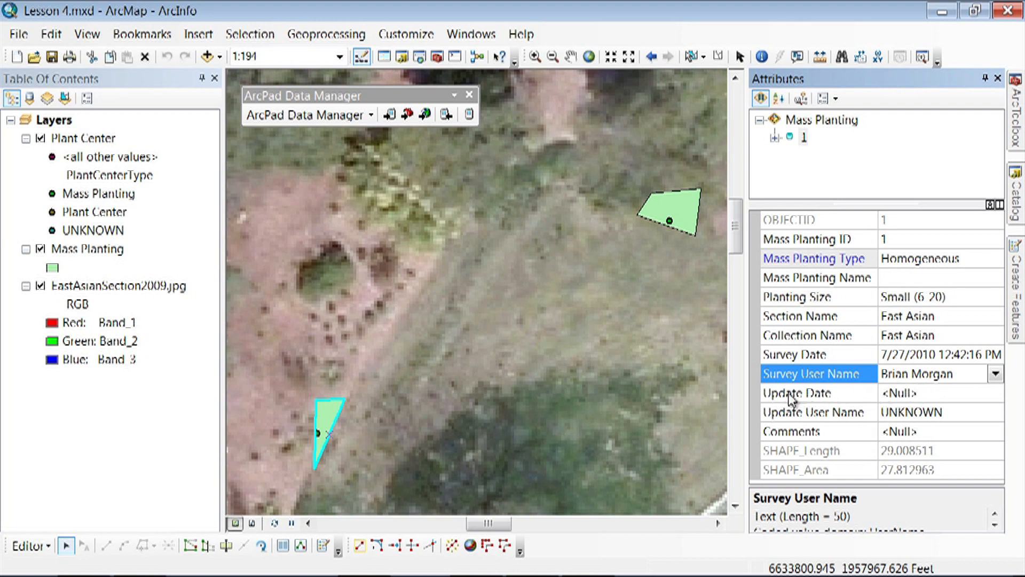
# - Set the polygon's Update Date to today's date, 3/21/2013, and its Update User Name to the surveyor's name
pyautogui.click(921, 393)
pyautogui.click(996, 393)
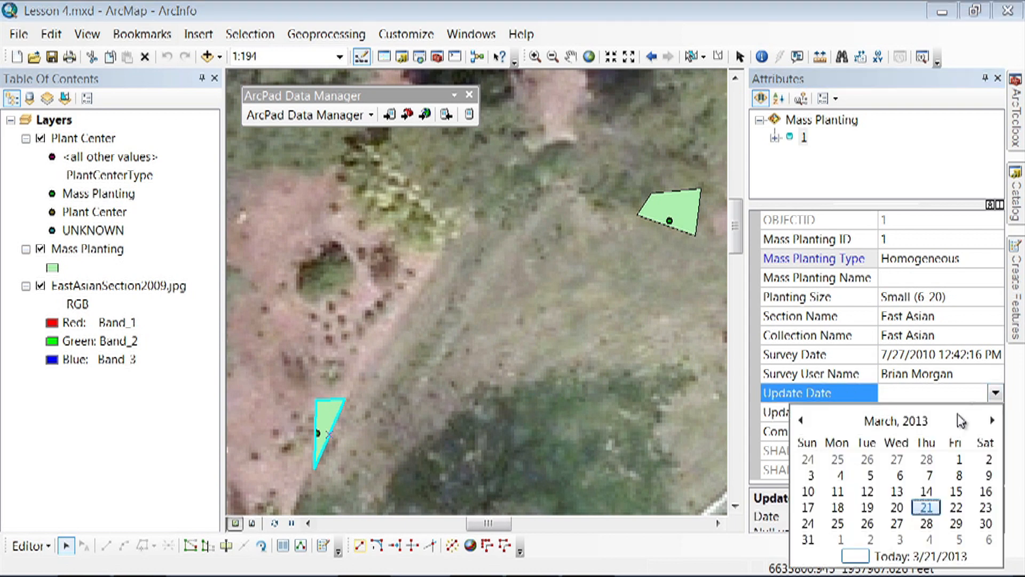
pyautogui.click(897, 553)
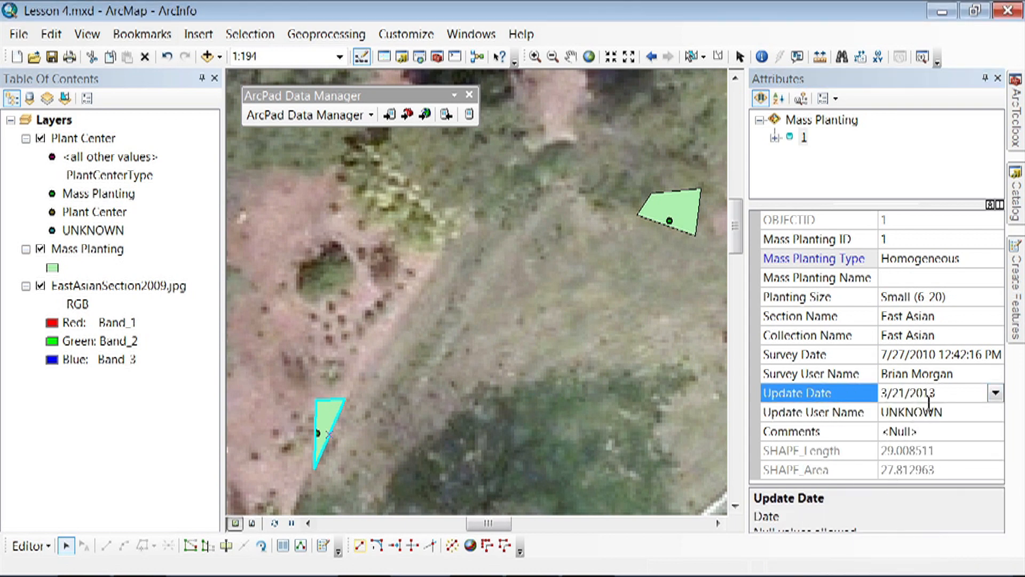
pyautogui.click(947, 412)
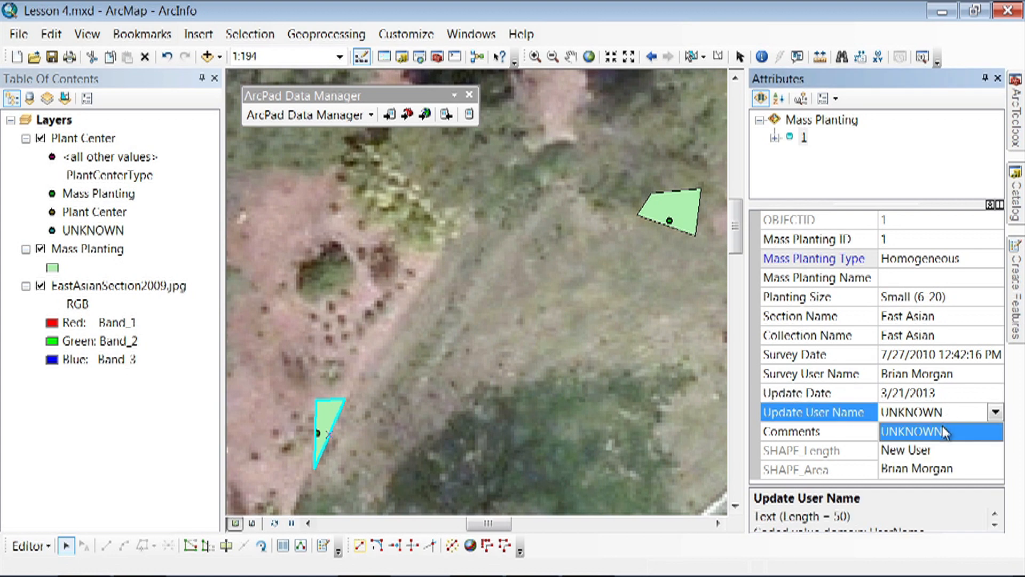
pyautogui.click(930, 469)
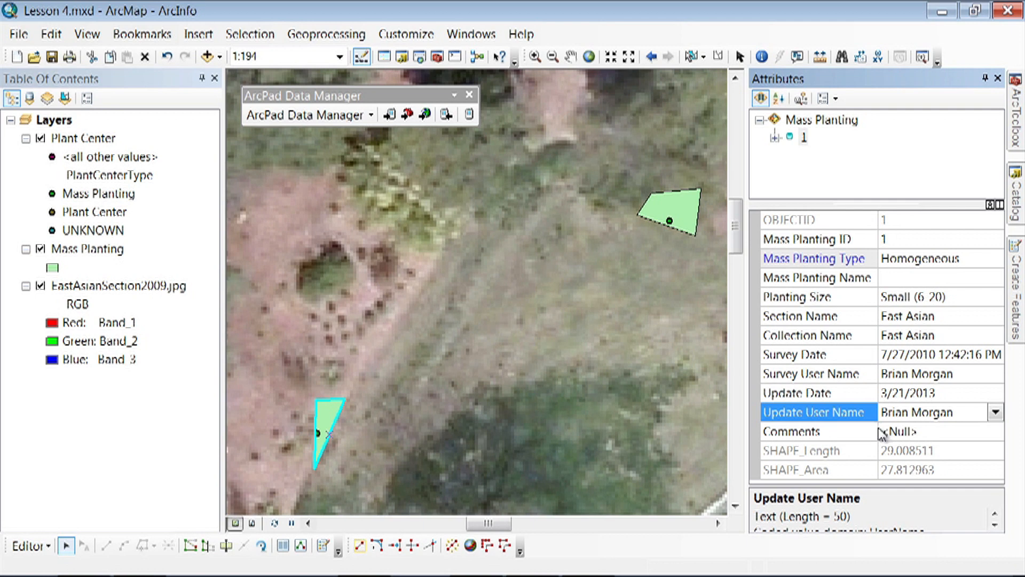
# - Examine the vertices of the triangular Mass Planting polygon without moving them, and reselect the polygon
pyautogui.click(479, 349)
pyautogui.click(331, 412)
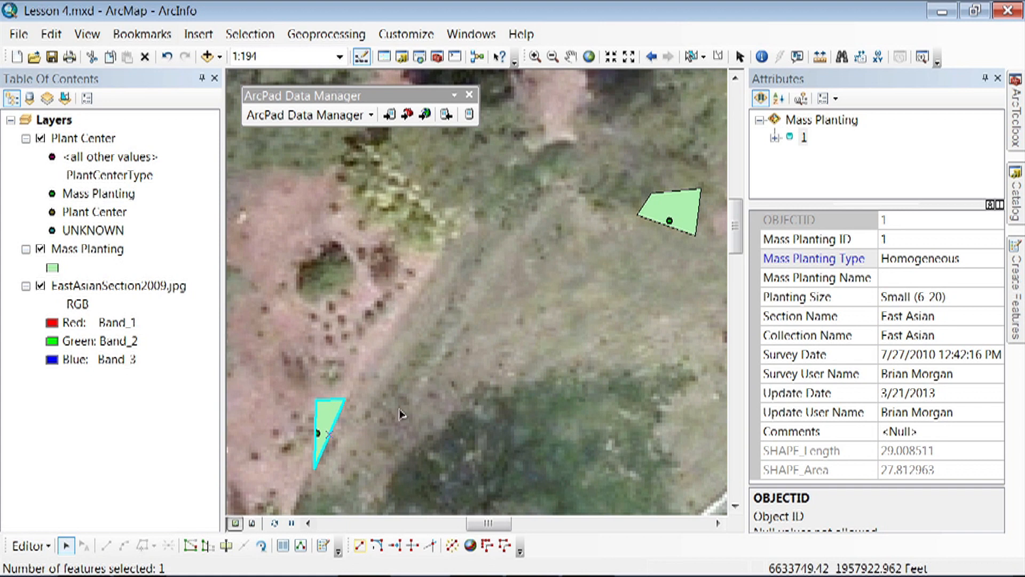
pyautogui.doubleClick(331, 415)
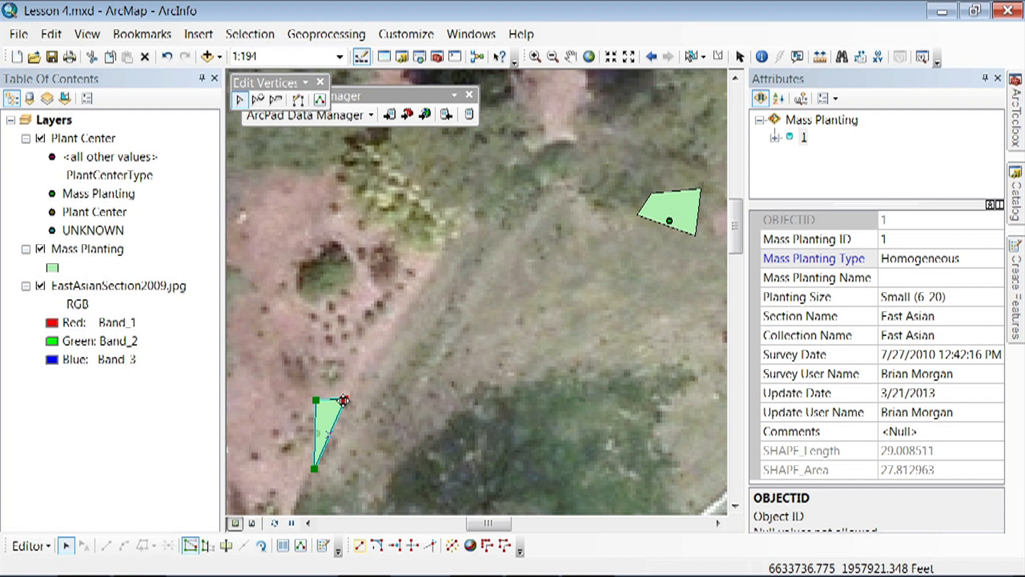
pyautogui.click(366, 382)
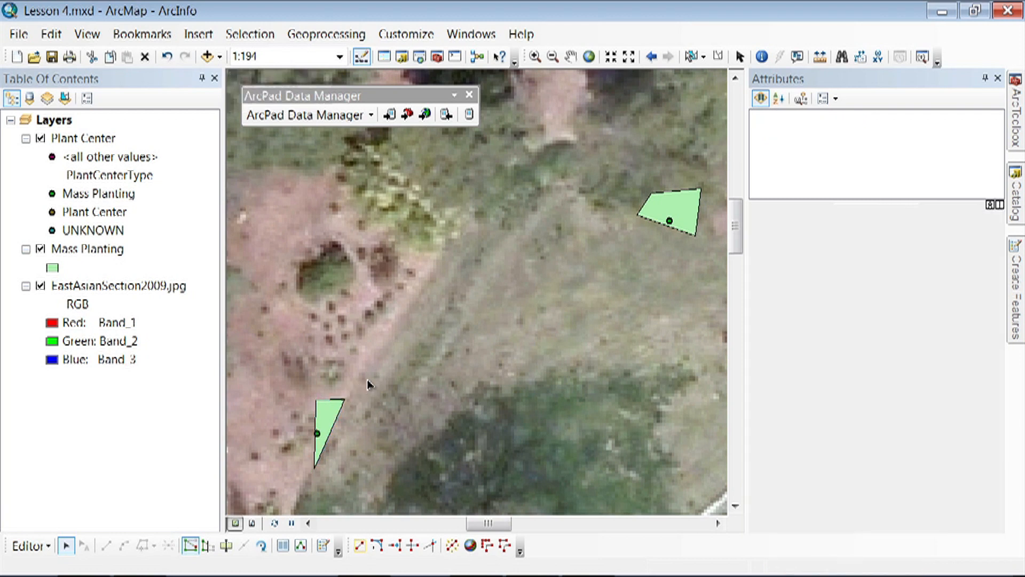
pyautogui.click(330, 410)
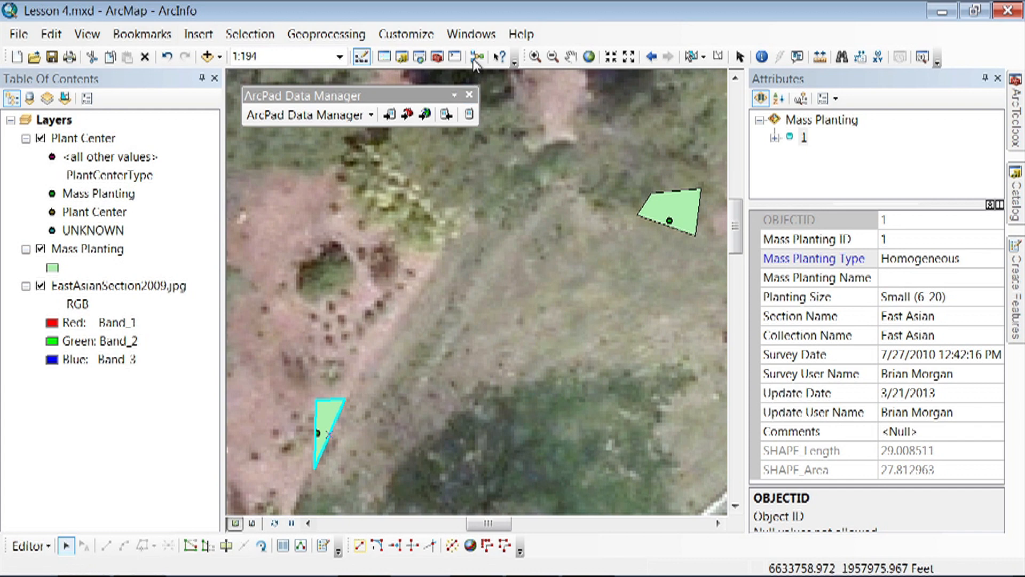
# - Check in the list of available toolbars whether Advanced Editing is enabled
pyautogui.click(424, 37)
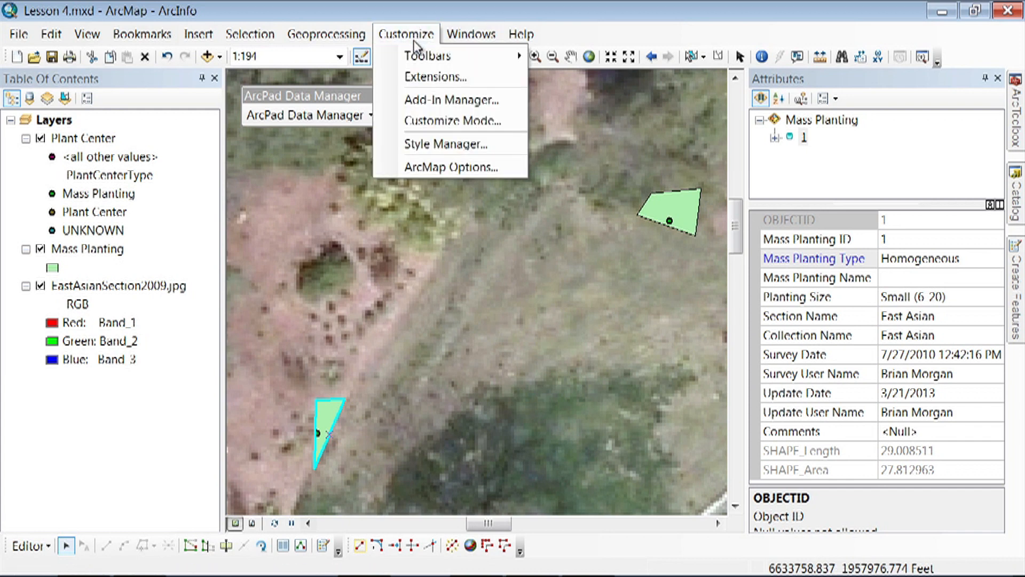
pyautogui.moveTo(417, 57)
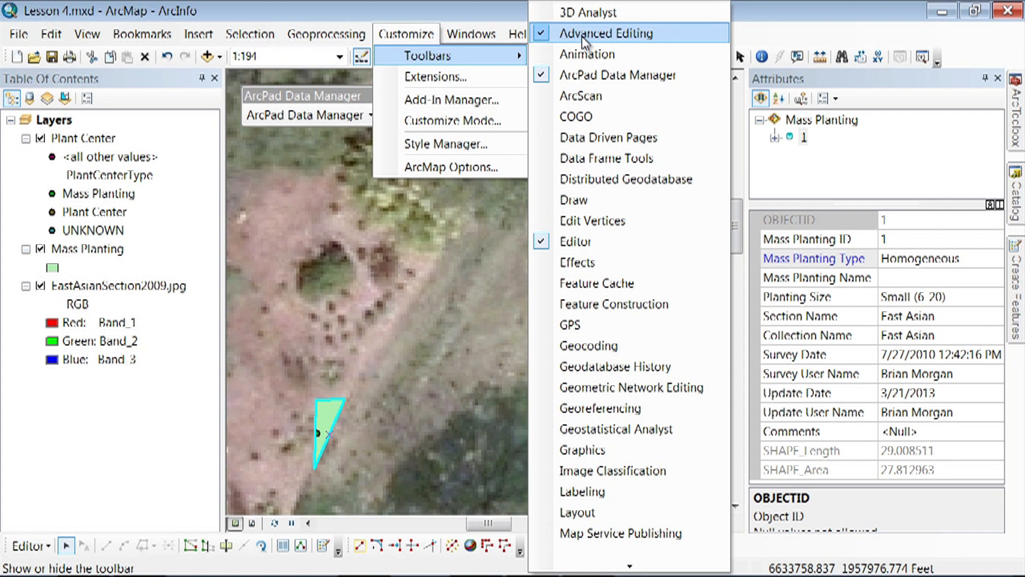
pyautogui.click(431, 304)
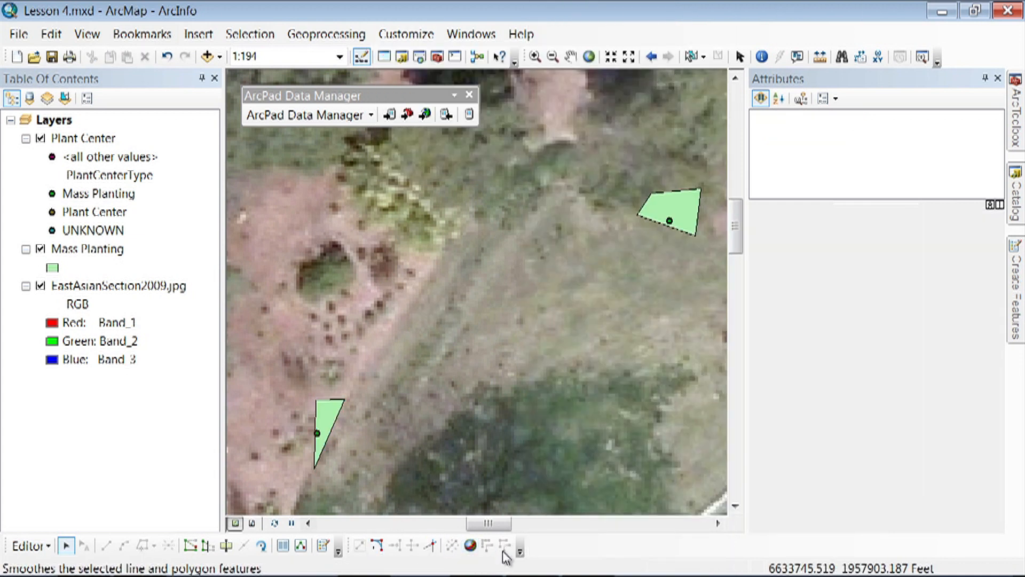
# - Smooth the triangular Mass Planting polygon with a maximum allowable offset of 0.5 and deselect it
pyautogui.click(325, 411)
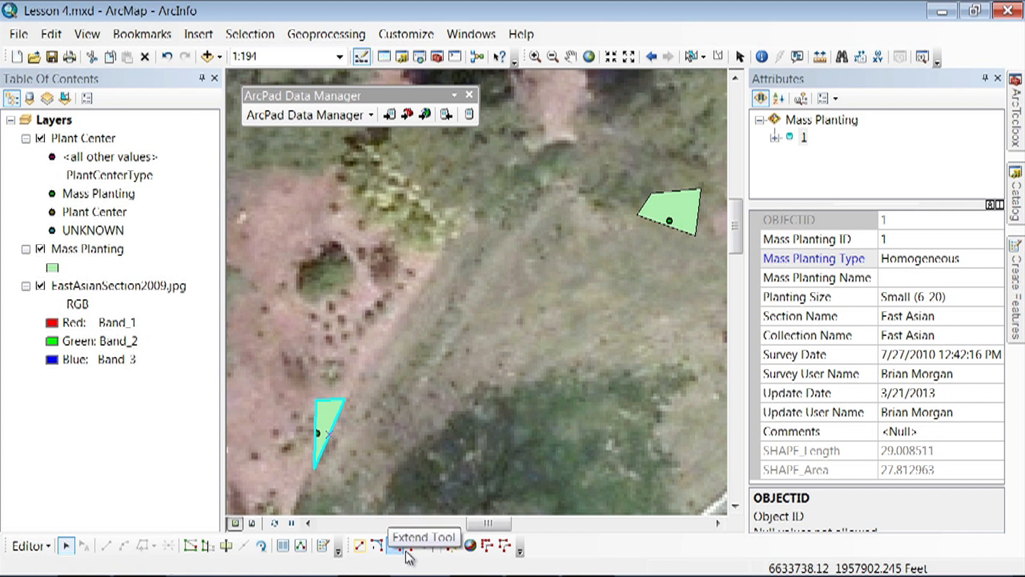
pyautogui.click(504, 545)
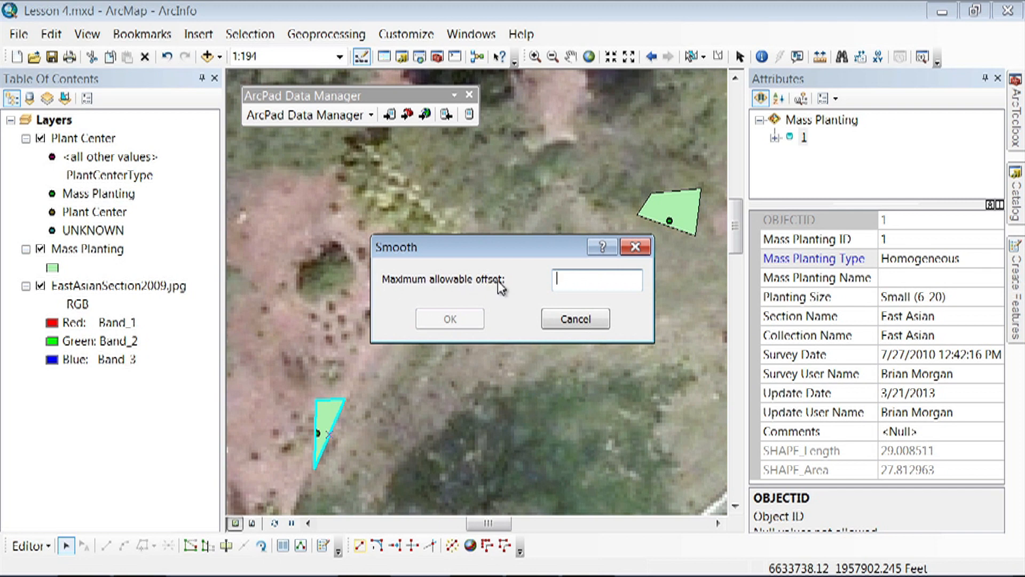
pyautogui.click(561, 282)
pyautogui.write('0.5')
pyautogui.click(466, 320)
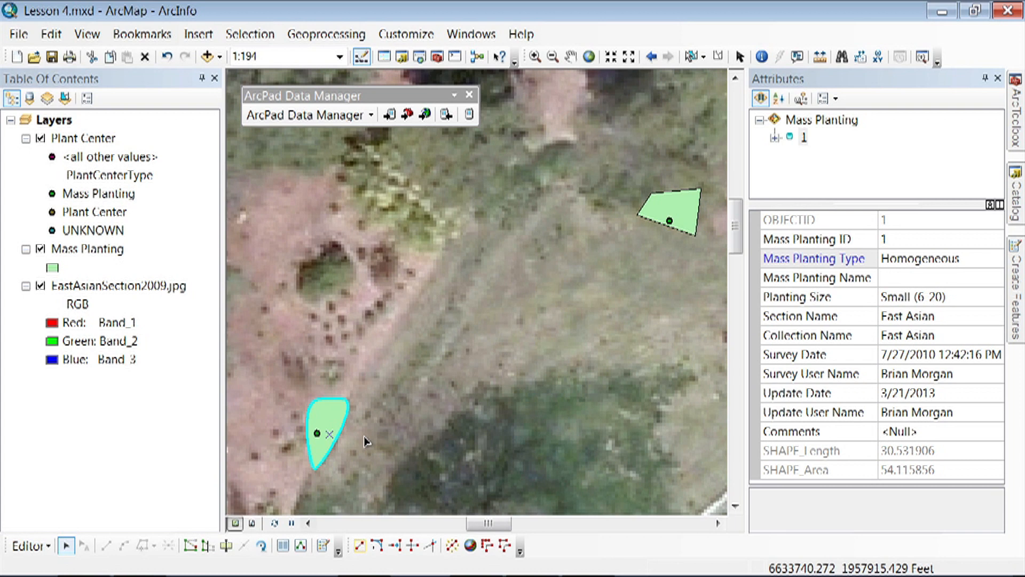
pyautogui.click(354, 446)
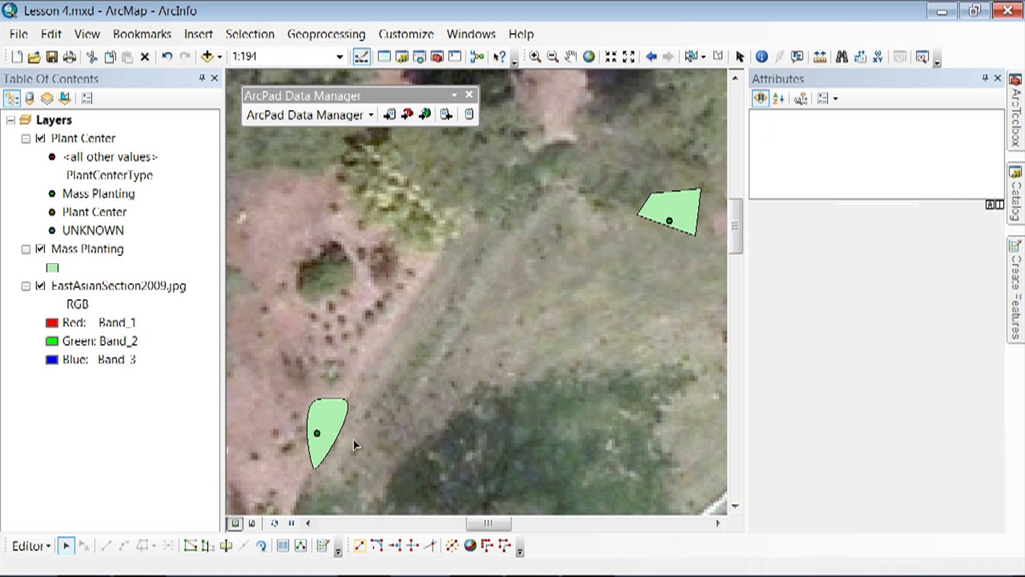
# - Select the Plant Center point inside the smoothed polygon and set its Qualifier to 1
pyautogui.click(319, 437)
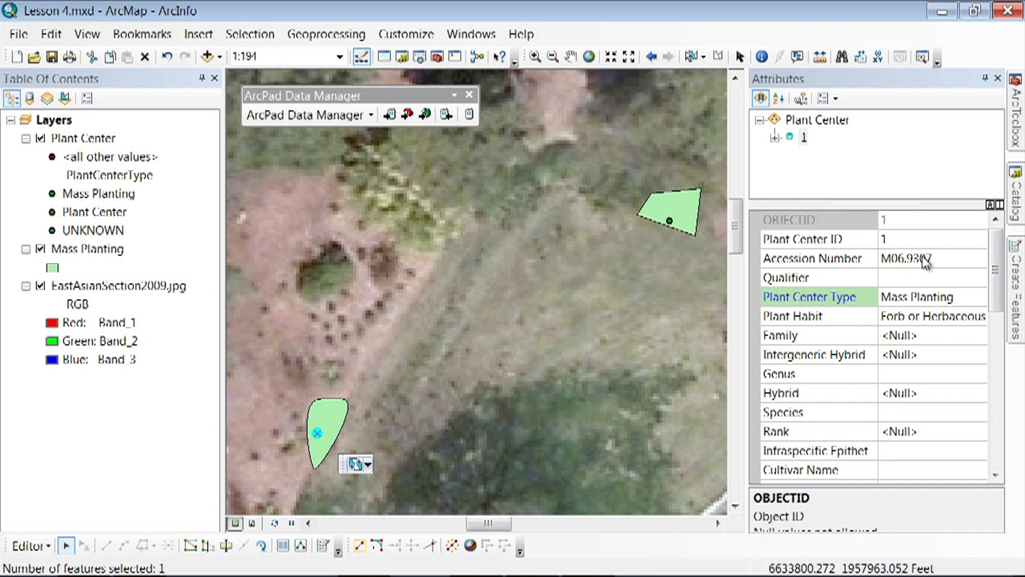
pyautogui.click(885, 278)
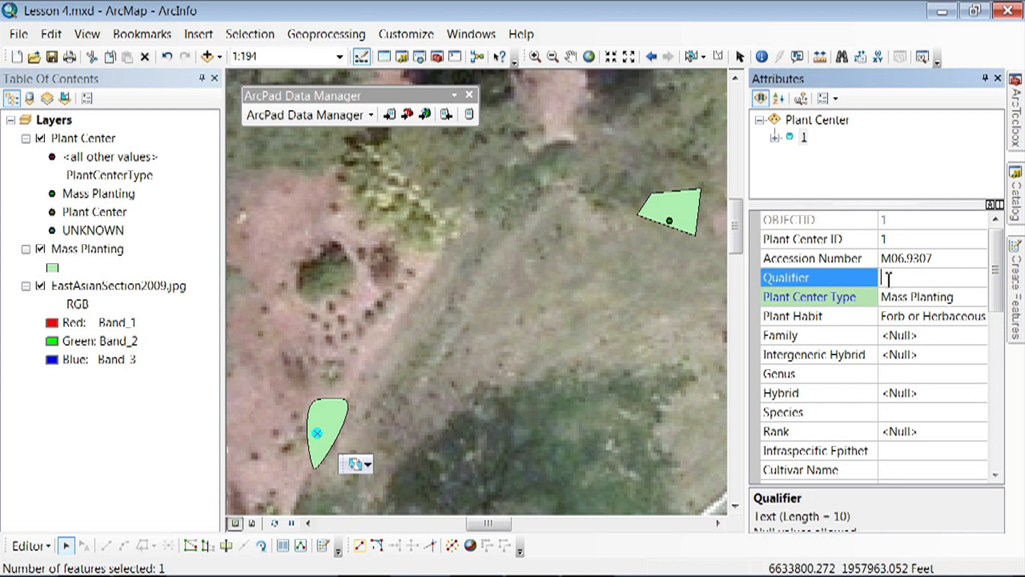
pyautogui.write('1')
# - Set the Plant Center ID of the selected point to M06.9307.1
pyautogui.click(890, 240)
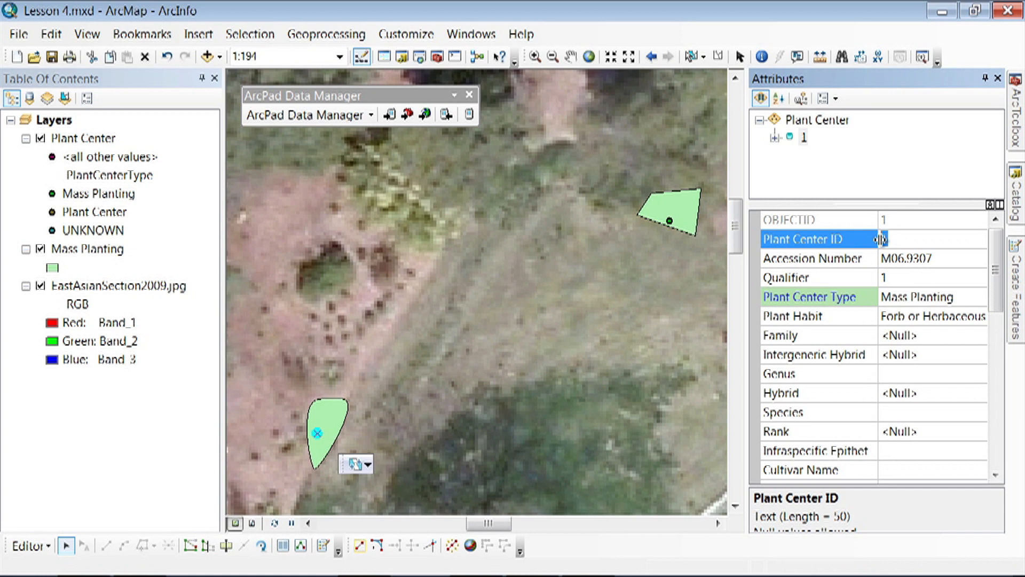
pyautogui.write('M06.9307.1')
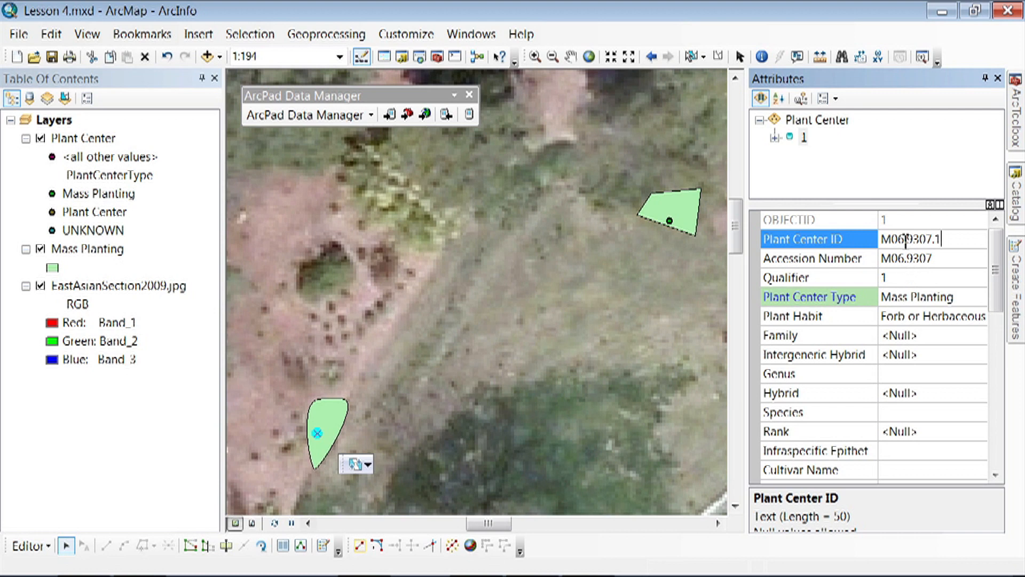
# - Review the selected point's ID fields and the available symbol classes for its Plant Center Type without changing them
pyautogui.moveTo(881, 238); pyautogui.dragTo(948, 239)
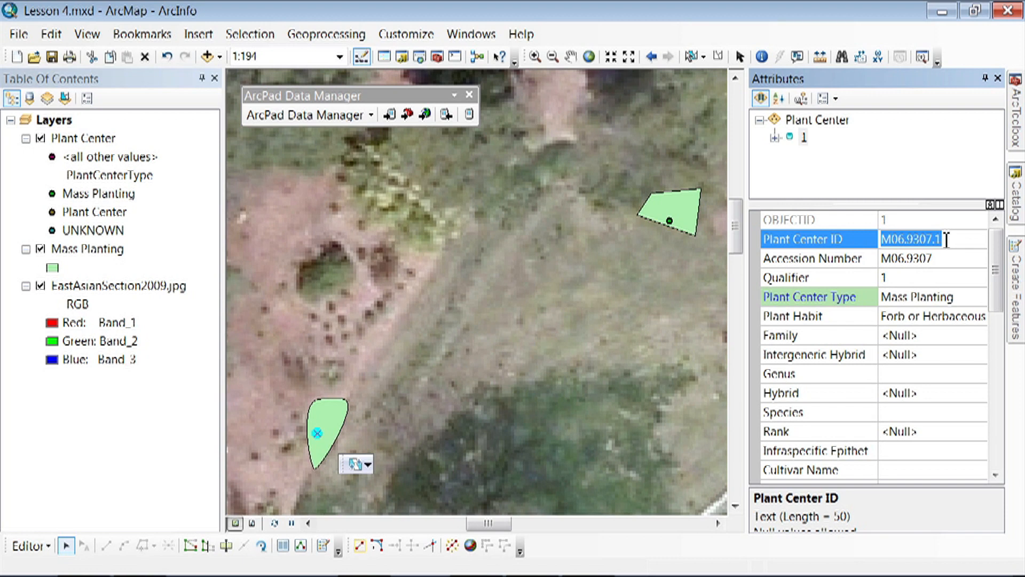
pyautogui.click(929, 273)
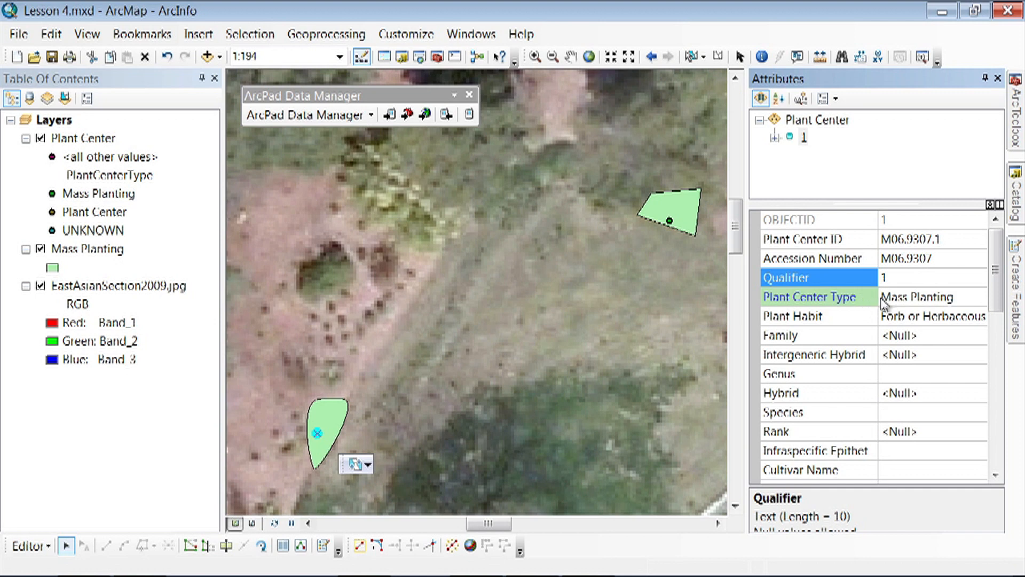
pyautogui.click(975, 303)
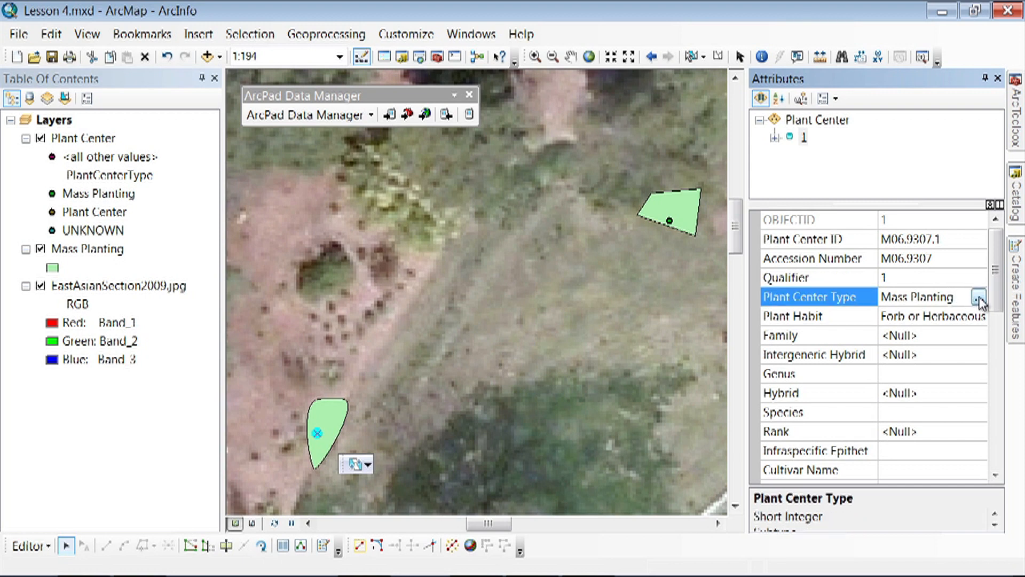
pyautogui.click(979, 298)
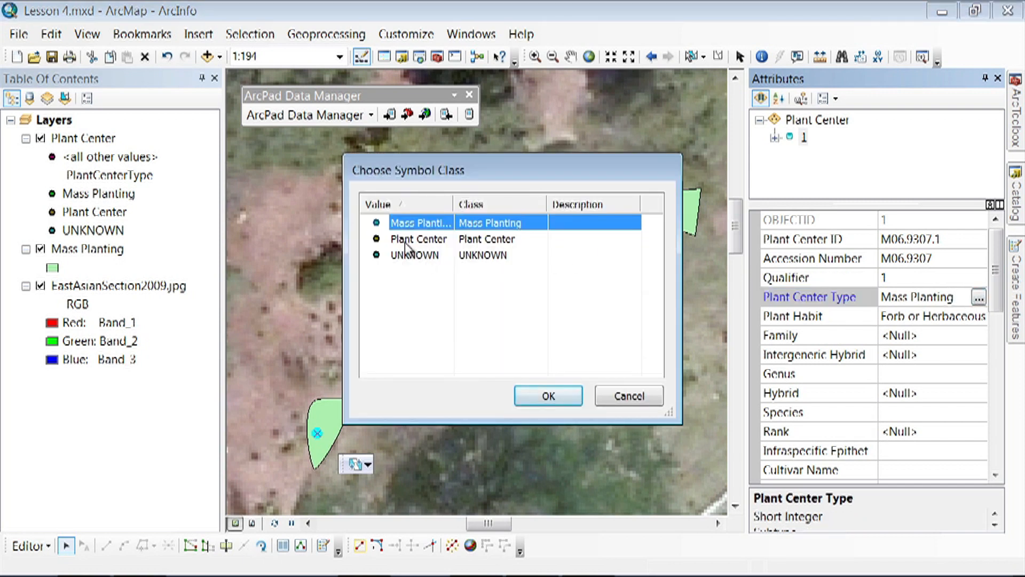
pyautogui.click(625, 397)
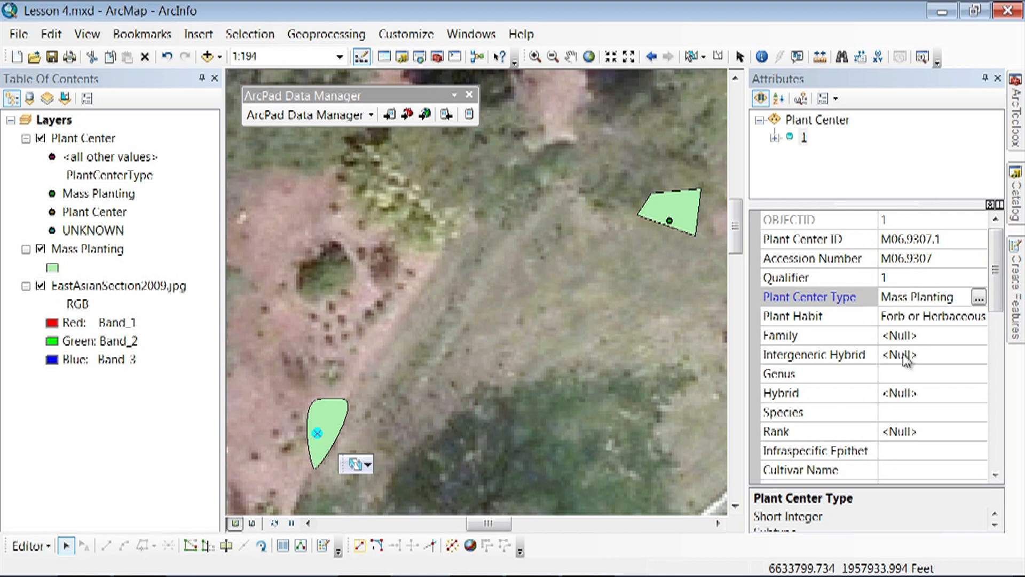
# - Set the Genus of the selected Plant Center point to Hemerocallis
pyautogui.moveTo(999, 295); pyautogui.dragTo(998, 320)
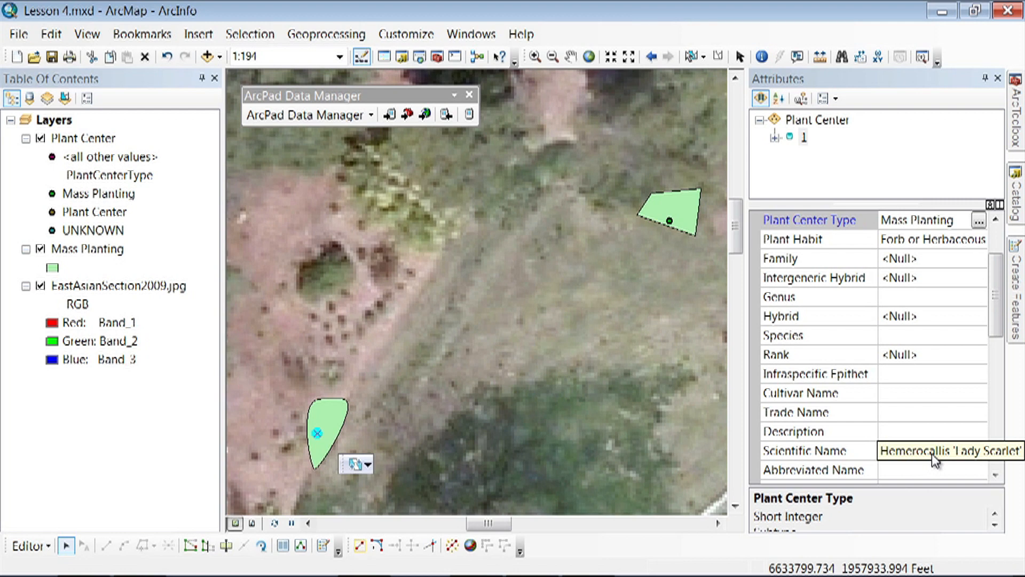
pyautogui.click(910, 300)
pyautogui.write('Hemerocallis')
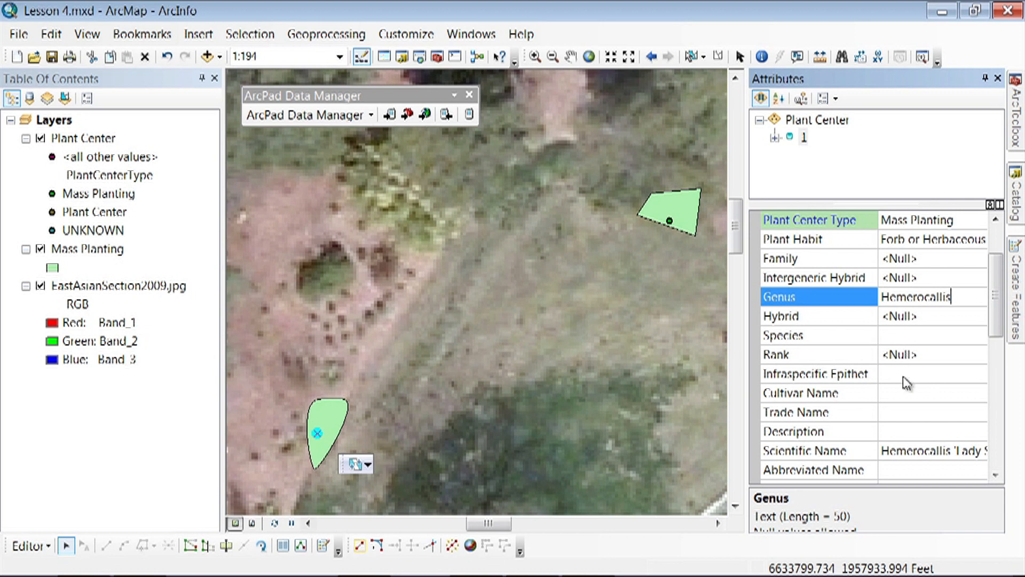
# - Set the Cultivar Name of the selected Plant Center point to Lady Scarlet
pyautogui.click(902, 395)
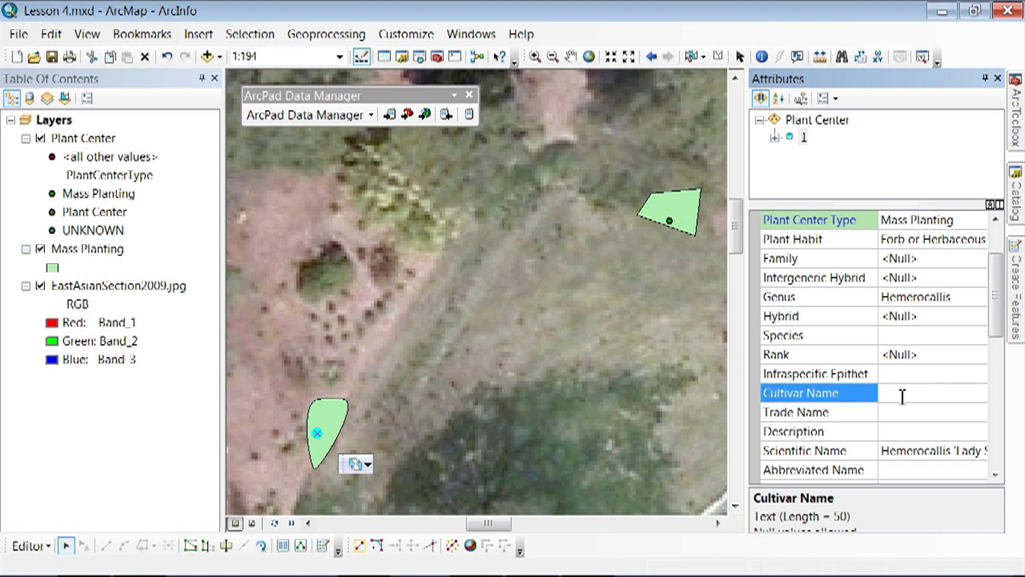
pyautogui.write('Lady Scarlet')
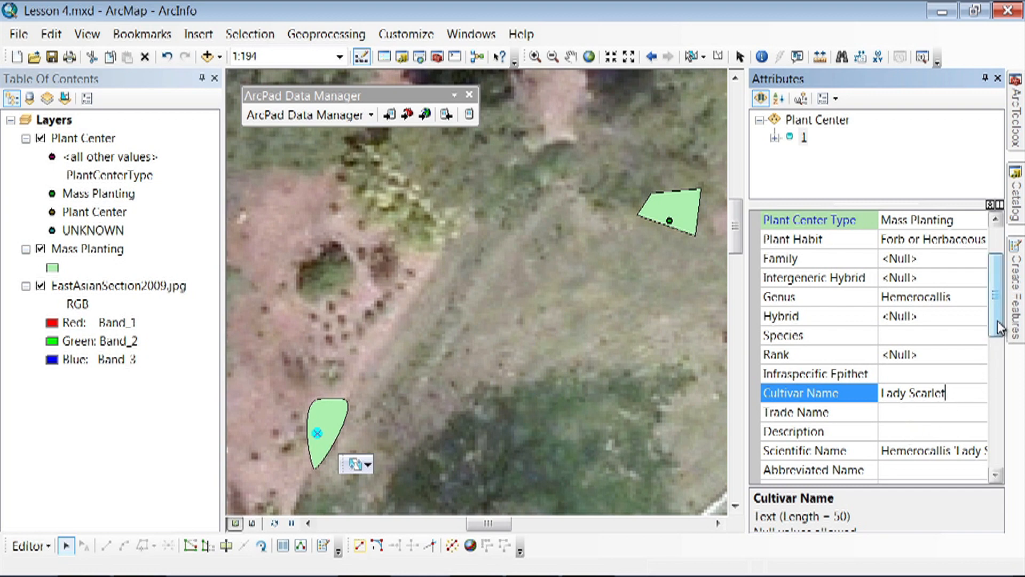
pyautogui.moveTo(996, 333); pyautogui.dragTo(1001, 353)
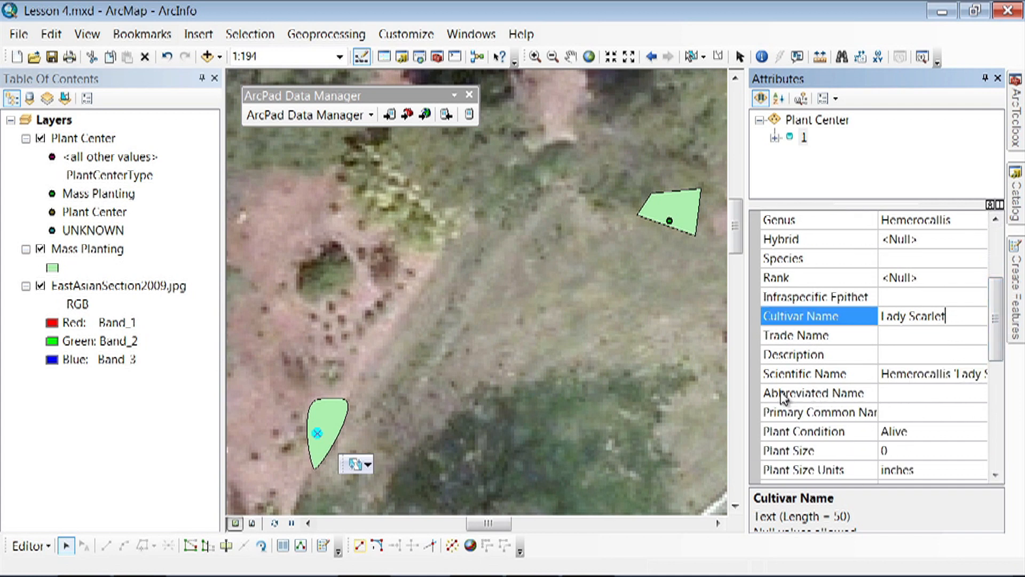
pyautogui.click(889, 394)
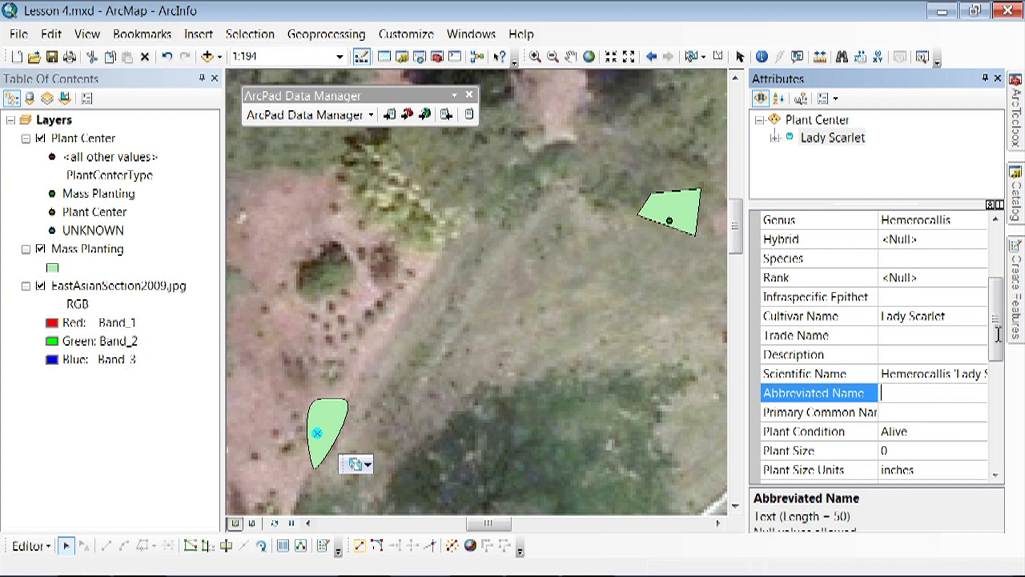
# - Check the available Plant Condition values for the selected point without changing them, and deselect the point
pyautogui.moveTo(997, 346); pyautogui.dragTo(1000, 374)
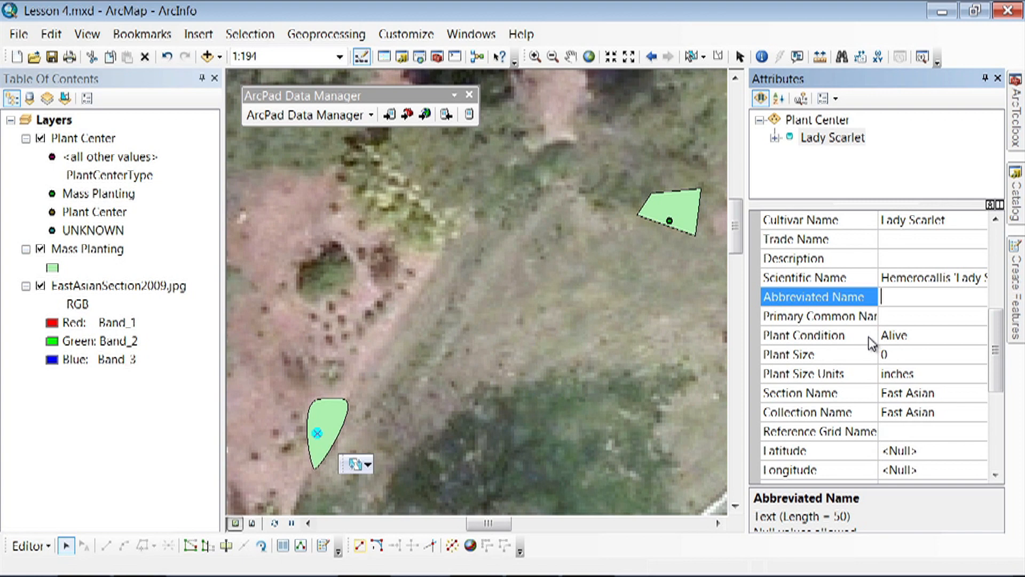
pyautogui.click(920, 337)
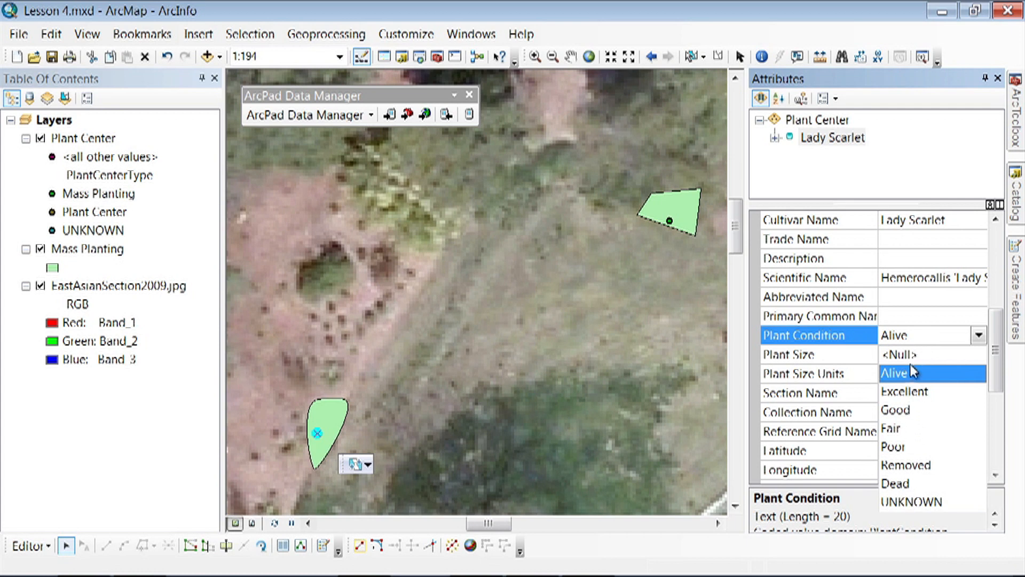
pyautogui.click(978, 337)
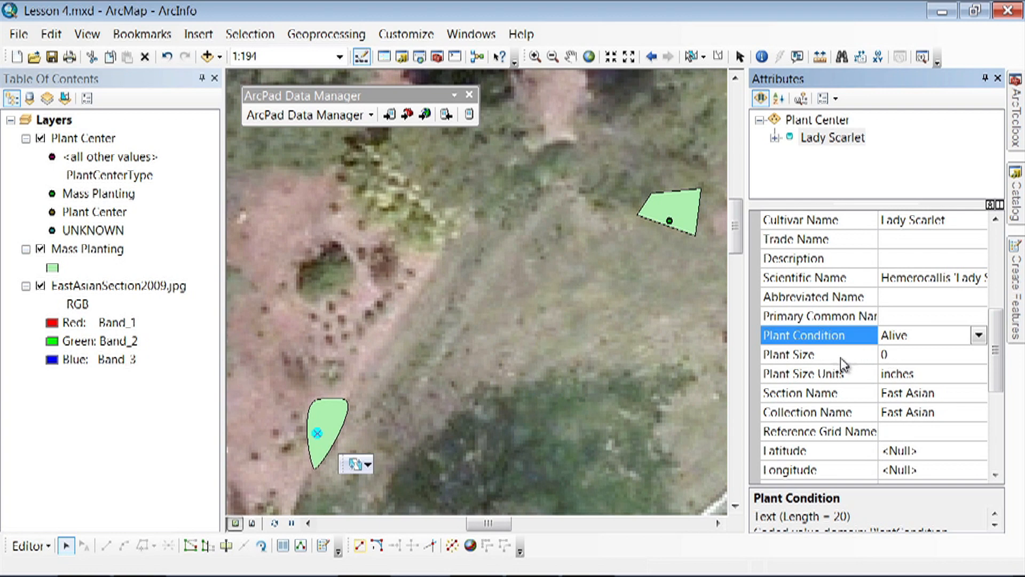
pyautogui.click(576, 353)
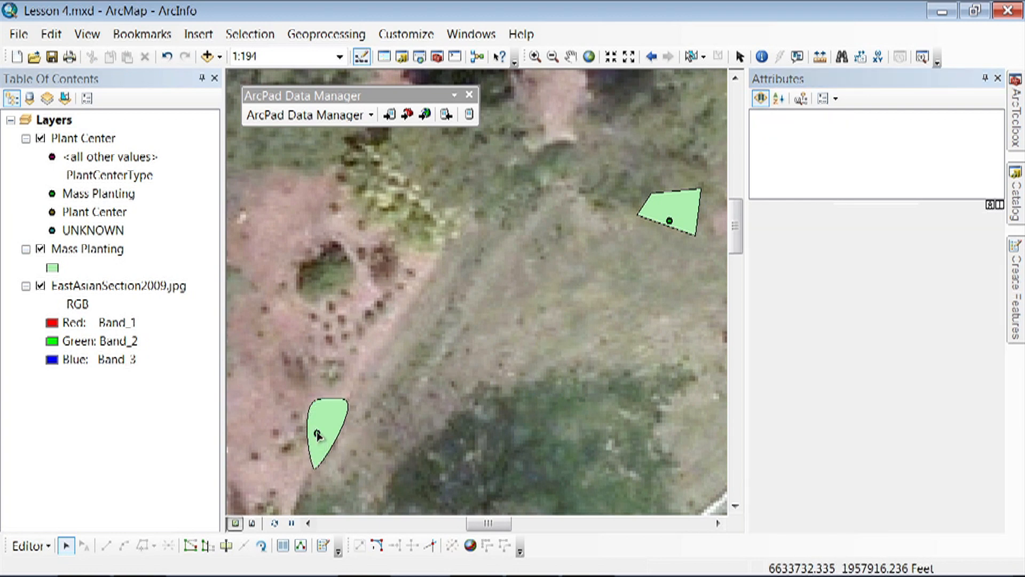
# - Reselect the Plant Center point in the smoothed polygon, set its Update Date to 3/21/2013 and choose the editor's name as Update User Name
pyautogui.click(316, 430)
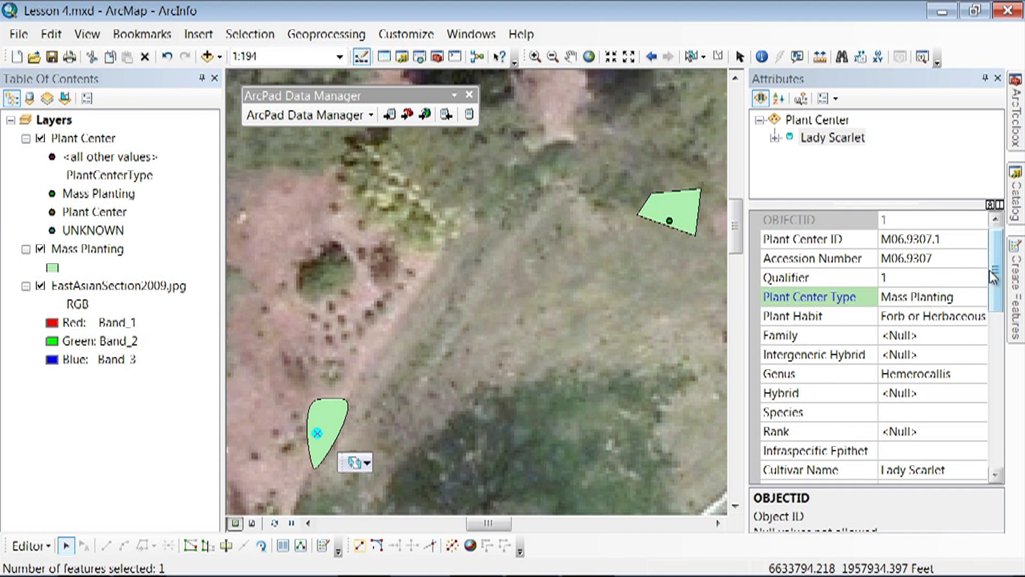
pyautogui.moveTo(996, 283); pyautogui.dragTo(1002, 385)
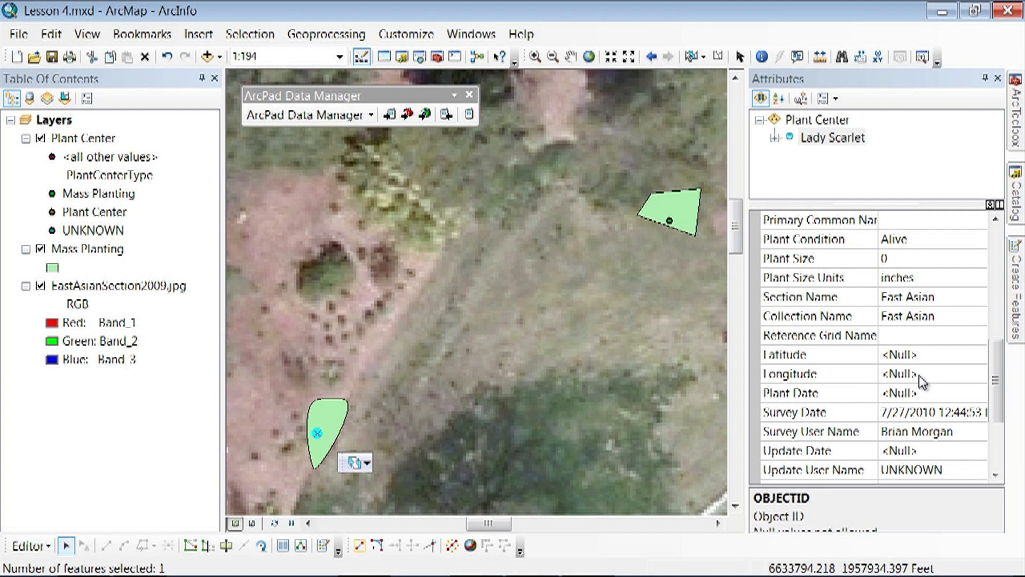
pyautogui.moveTo(996, 374); pyautogui.dragTo(997, 392)
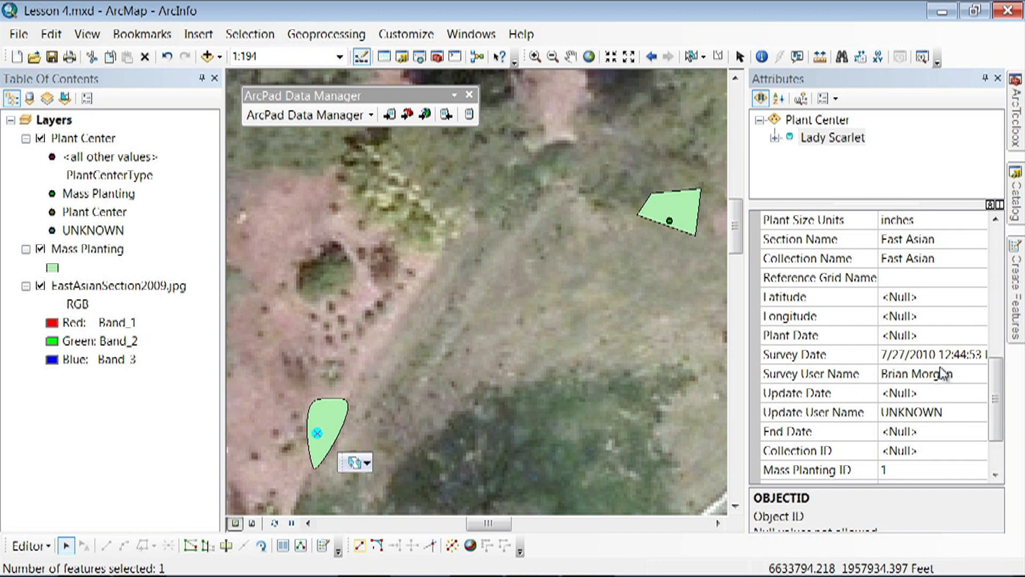
pyautogui.click(914, 397)
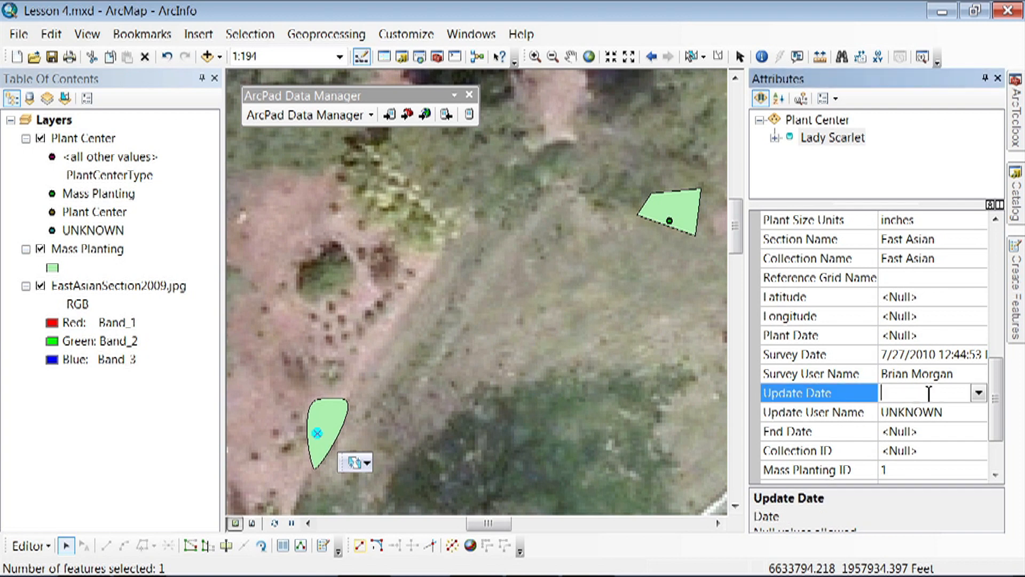
pyautogui.click(978, 392)
pyautogui.click(854, 559)
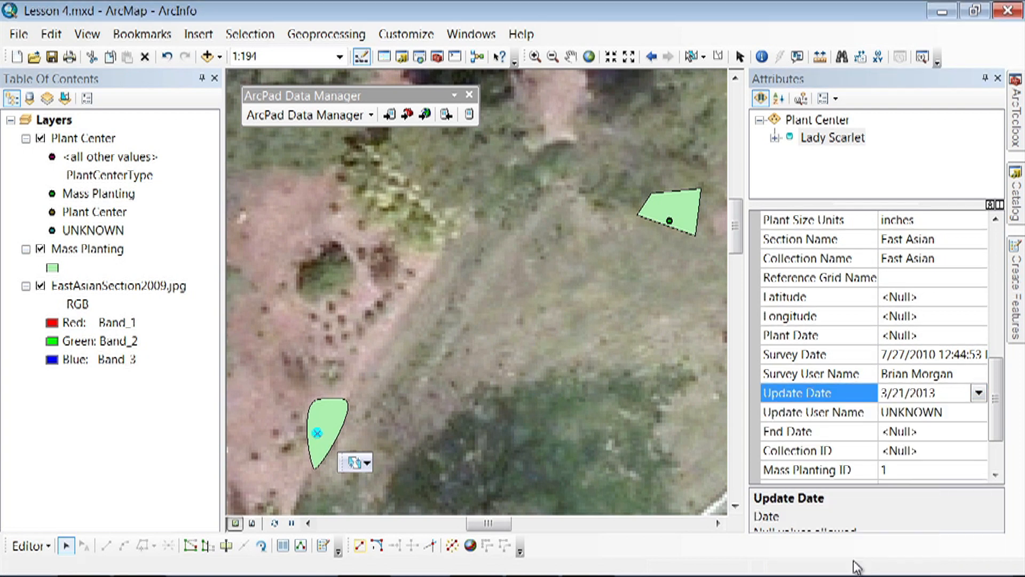
pyautogui.click(928, 421)
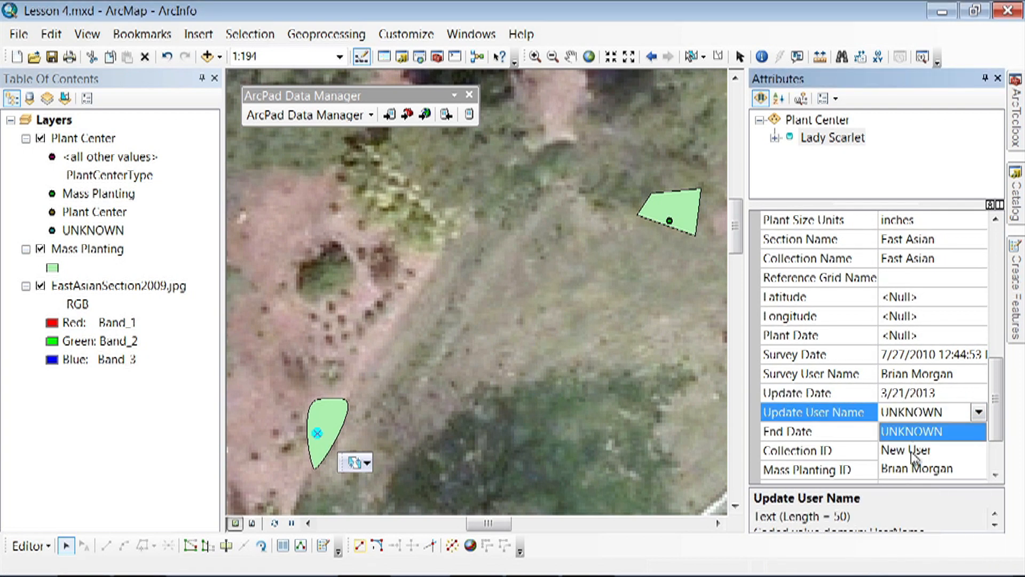
pyautogui.click(909, 470)
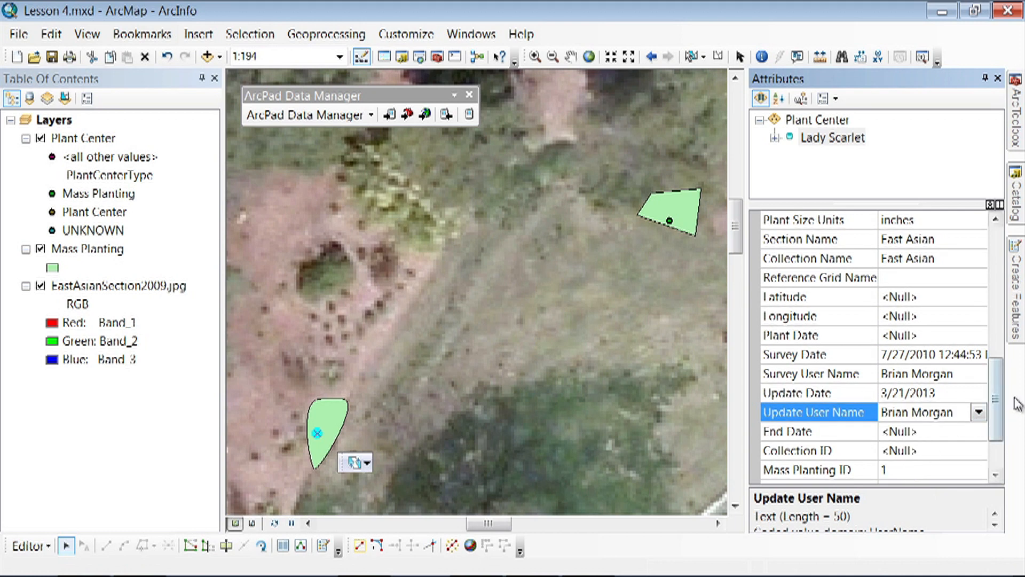
# - Review the point's End Date and remaining ID fields along with the available Plant Condition values
pyautogui.moveTo(996, 404); pyautogui.dragTo(998, 424)
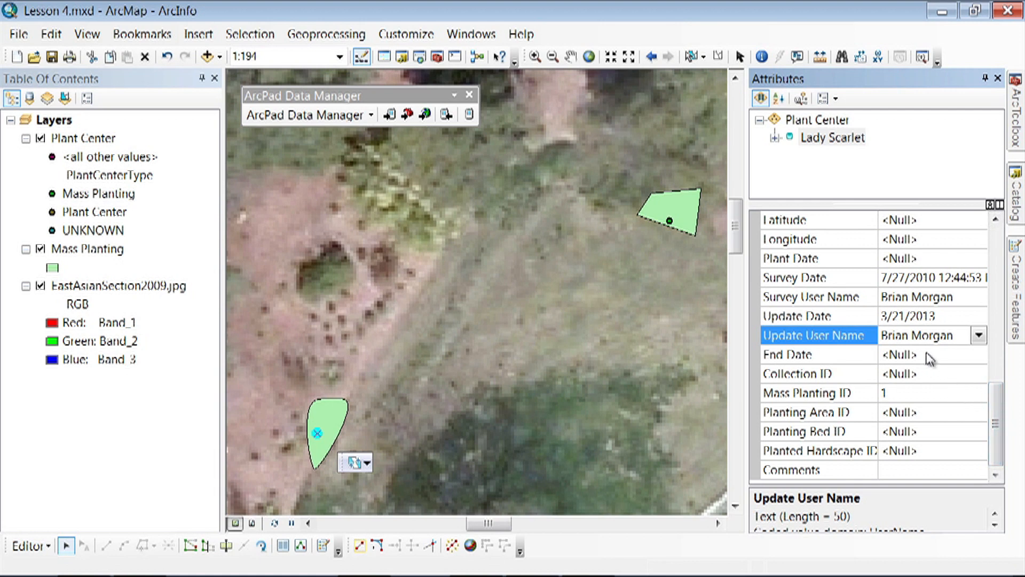
pyautogui.moveTo(996, 417); pyautogui.dragTo(1015, 328)
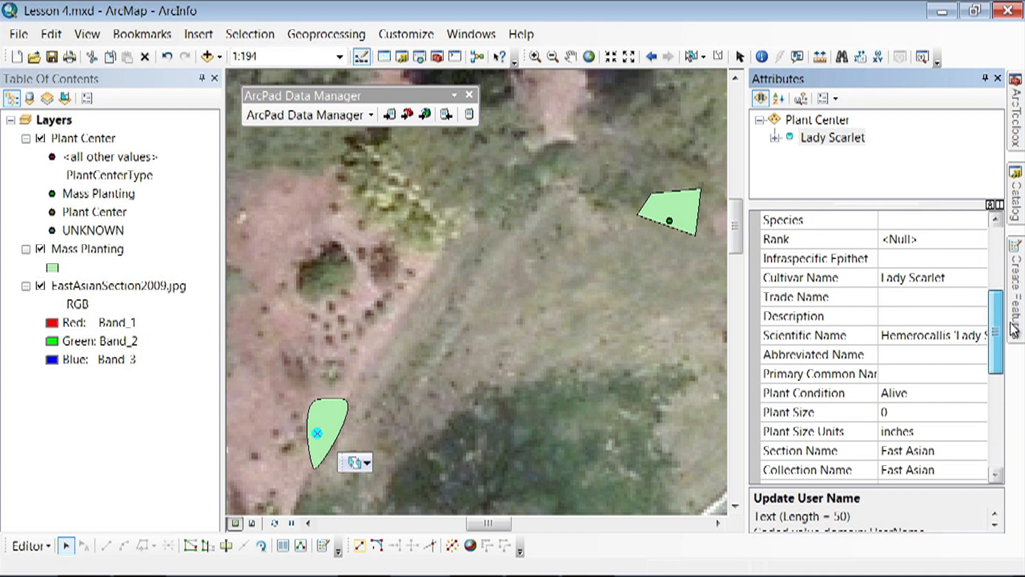
pyautogui.click(910, 395)
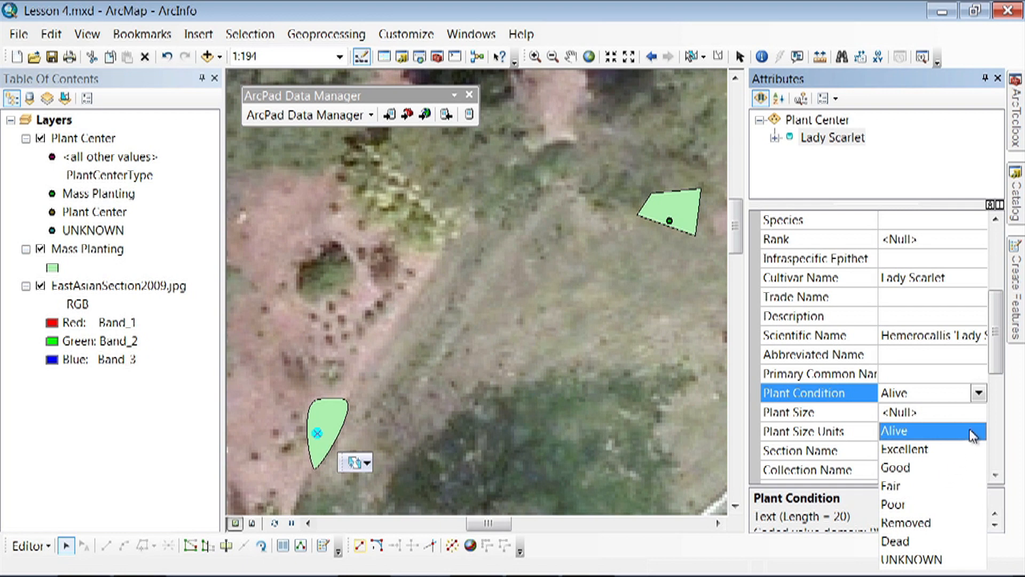
pyautogui.click(978, 393)
pyautogui.moveTo(996, 359); pyautogui.dragTo(999, 442)
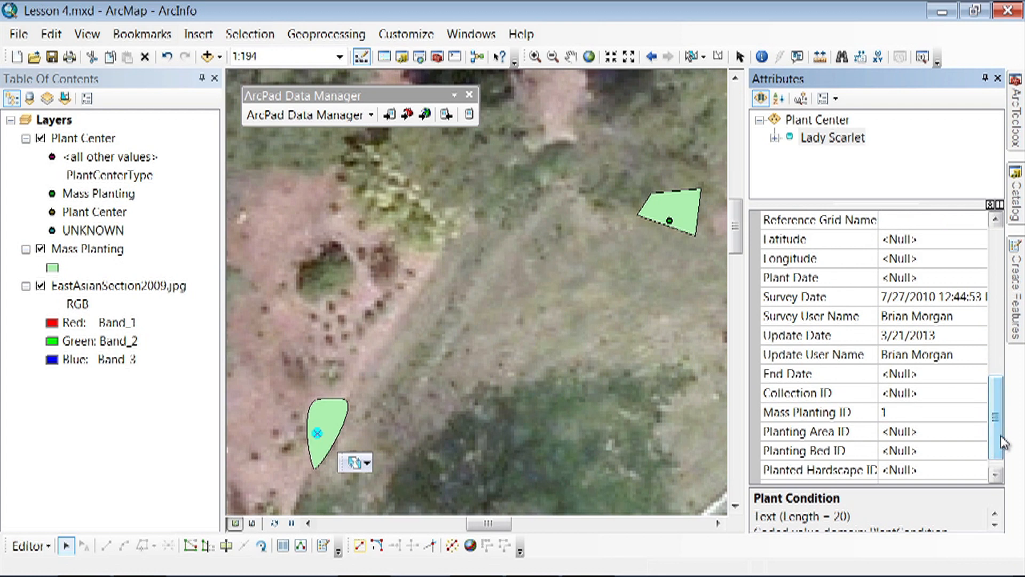
pyautogui.moveTo(996, 434); pyautogui.dragTo(997, 440)
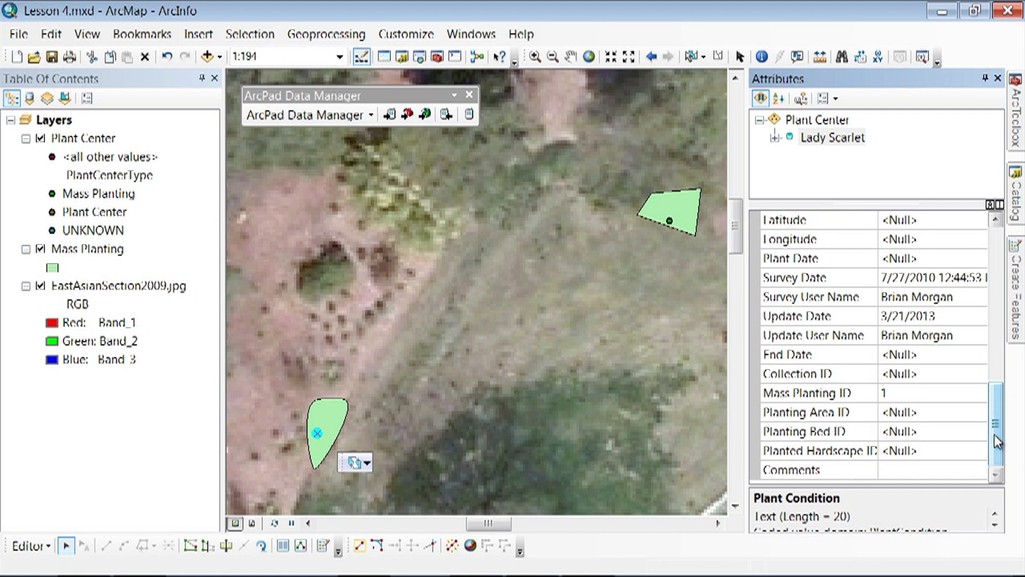
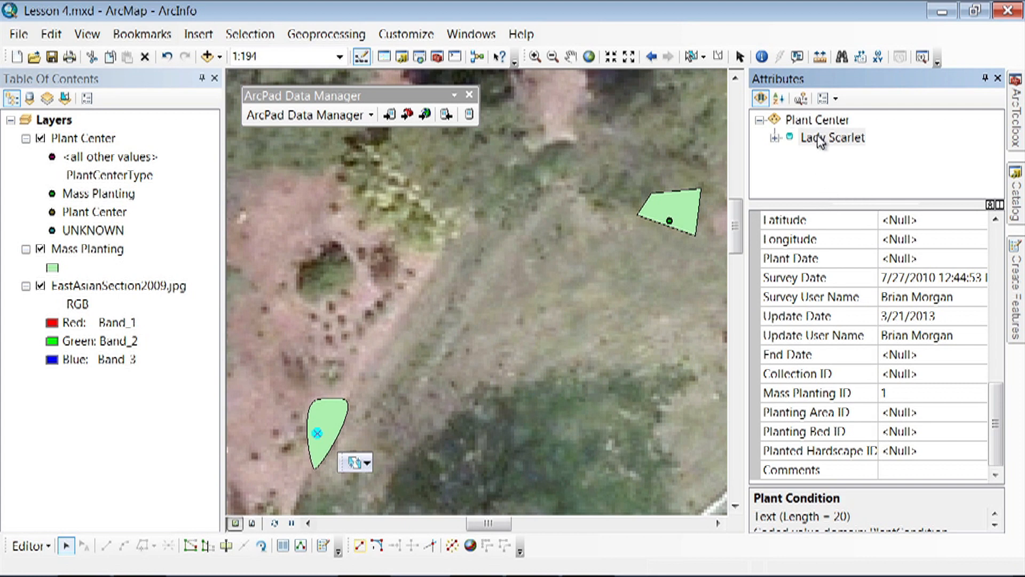
# - Inspect the Mass Planting record related to the Lady Scarlet plant center, and clear the selection
pyautogui.click(774, 138)
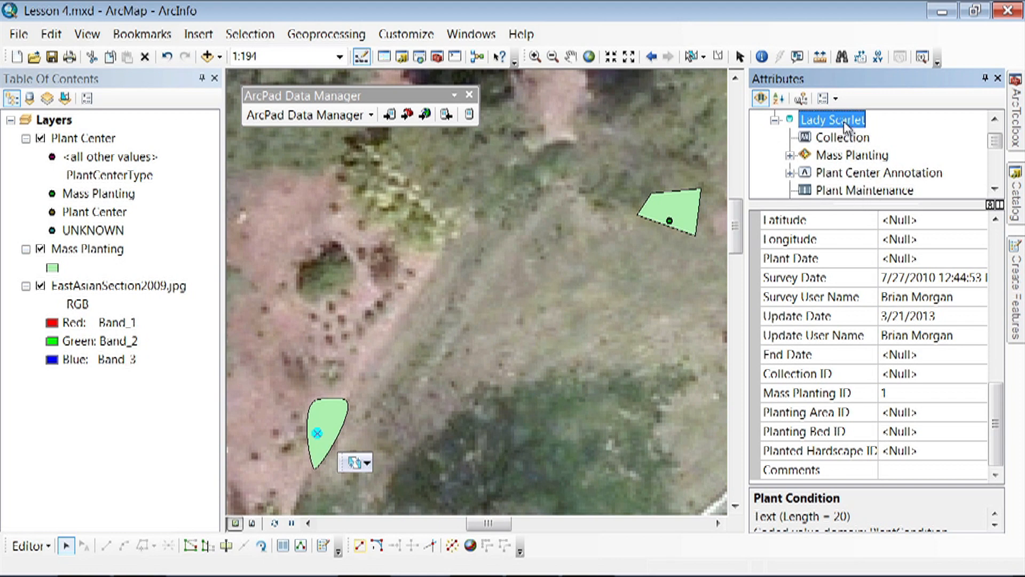
pyautogui.click(790, 156)
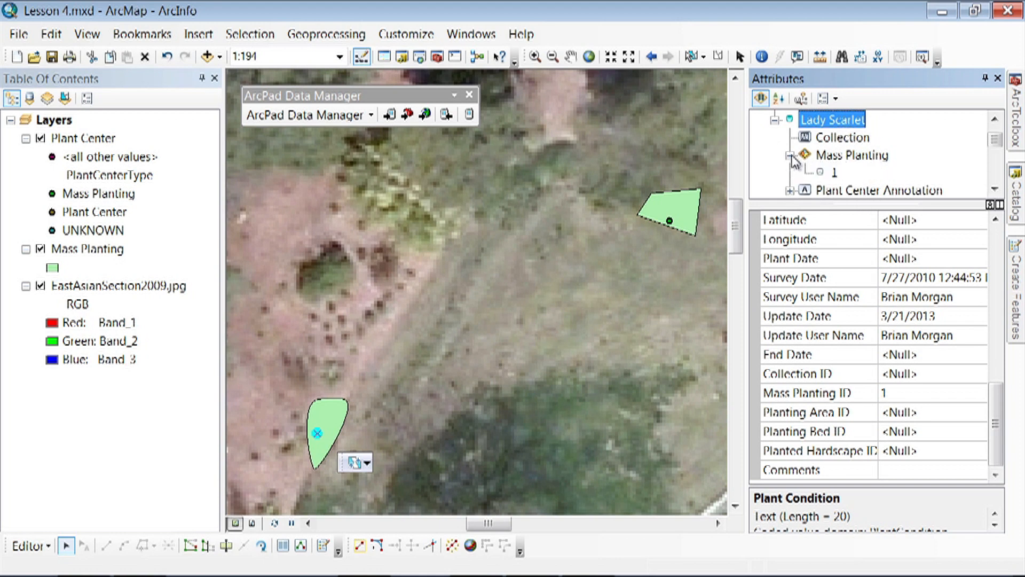
pyautogui.click(833, 172)
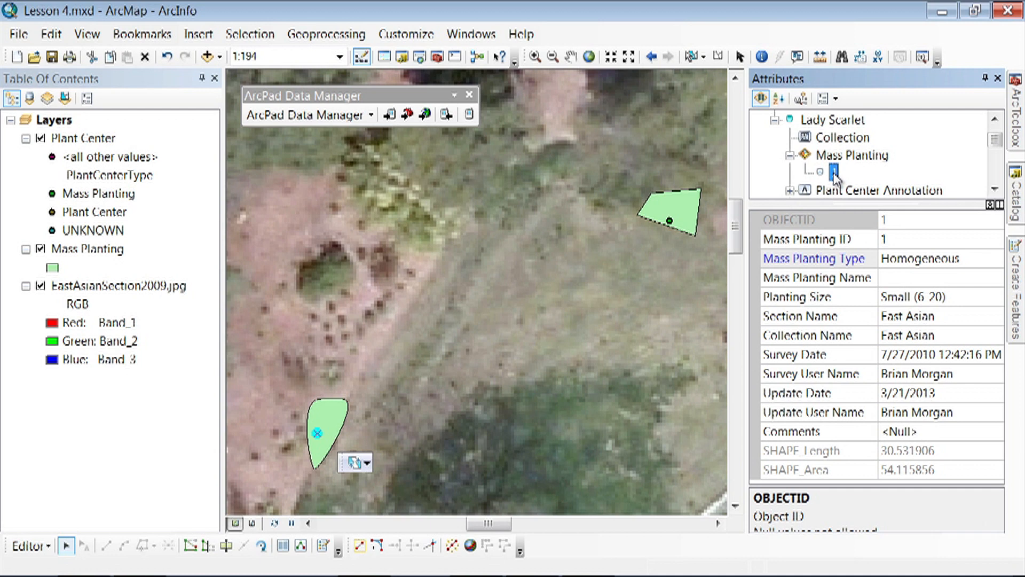
pyautogui.click(776, 120)
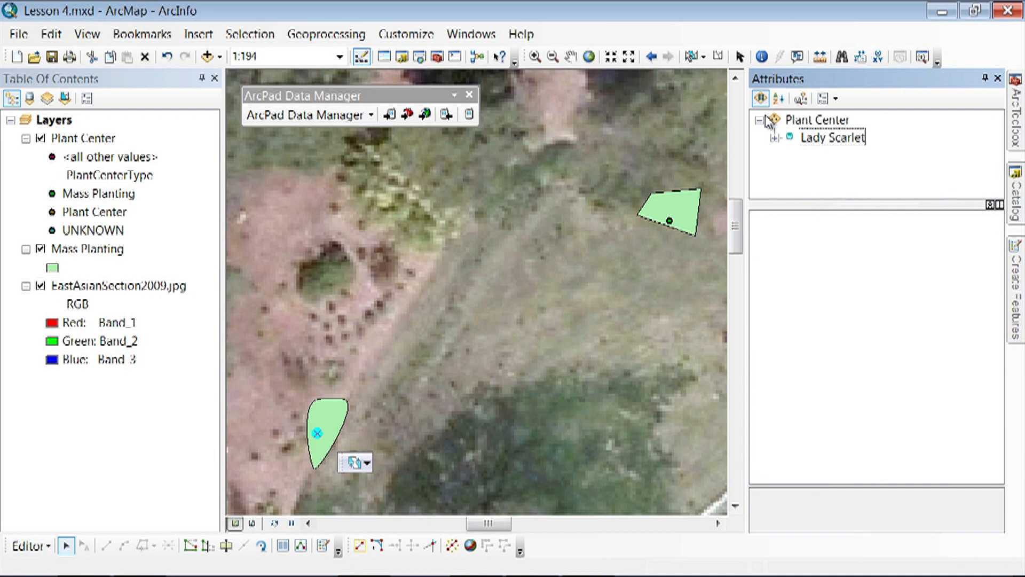
pyautogui.click(533, 381)
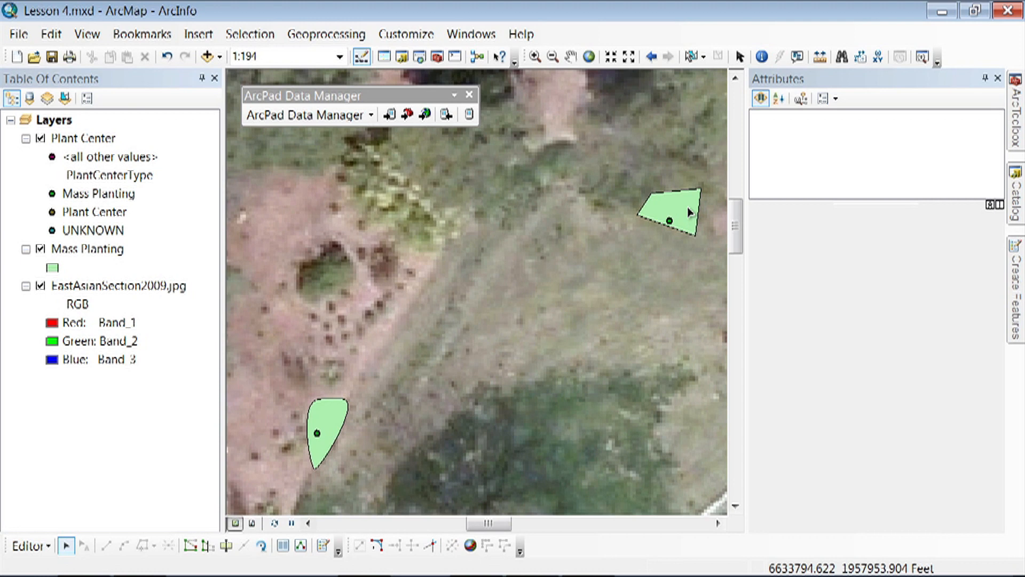
# - Set the northeastern Mass Planting polygon's Update Date to 3/21/2013, choose the editor's name as Update User Name, and deselect it
pyautogui.click(689, 212)
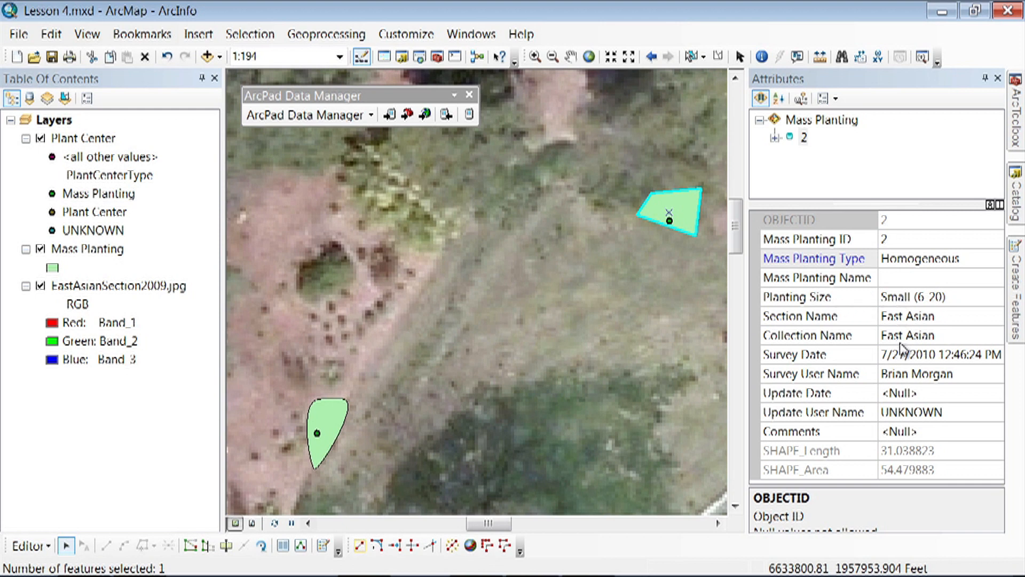
pyautogui.click(901, 395)
pyautogui.click(994, 394)
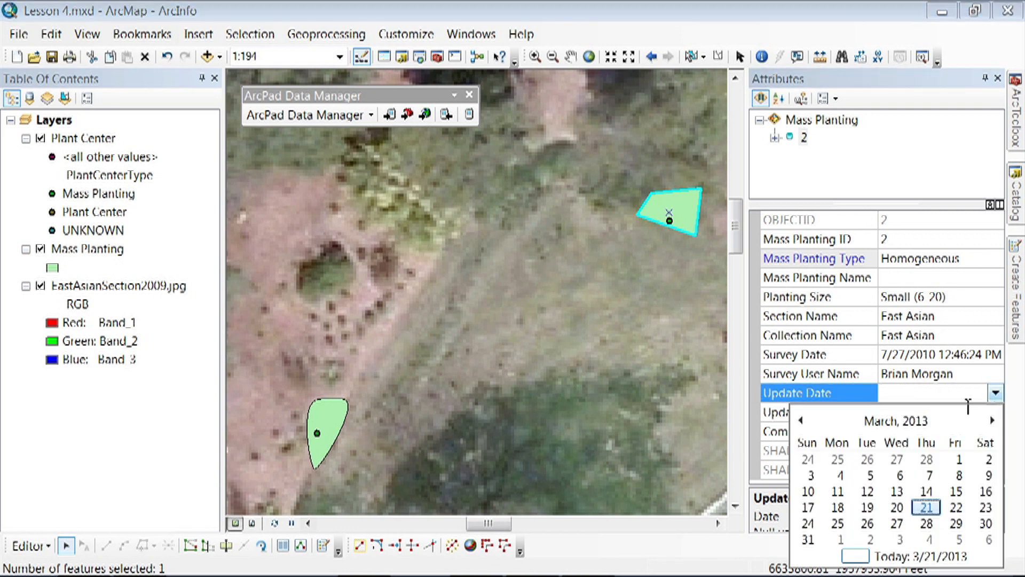
pyautogui.click(872, 557)
pyautogui.click(928, 413)
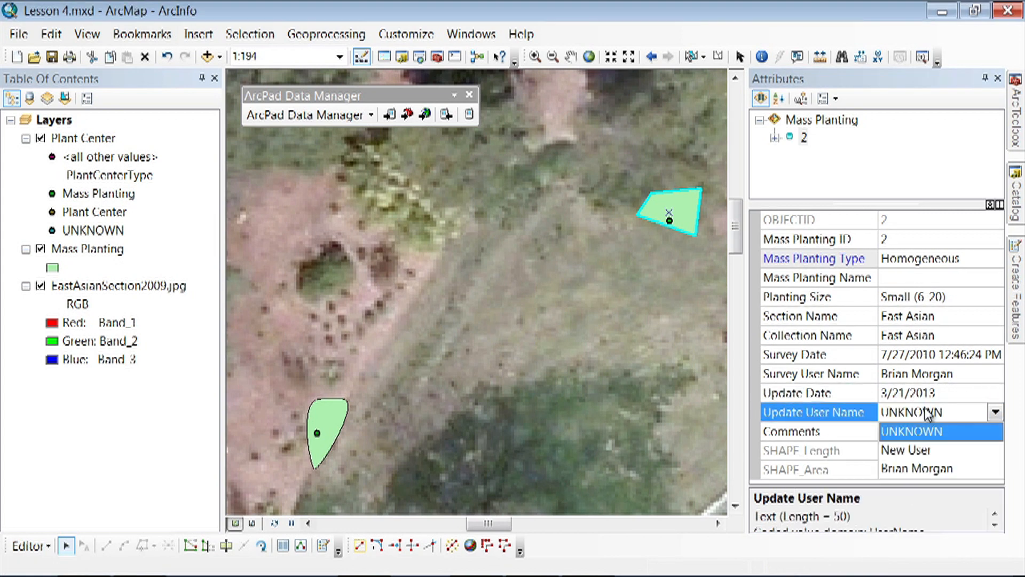
pyautogui.click(938, 469)
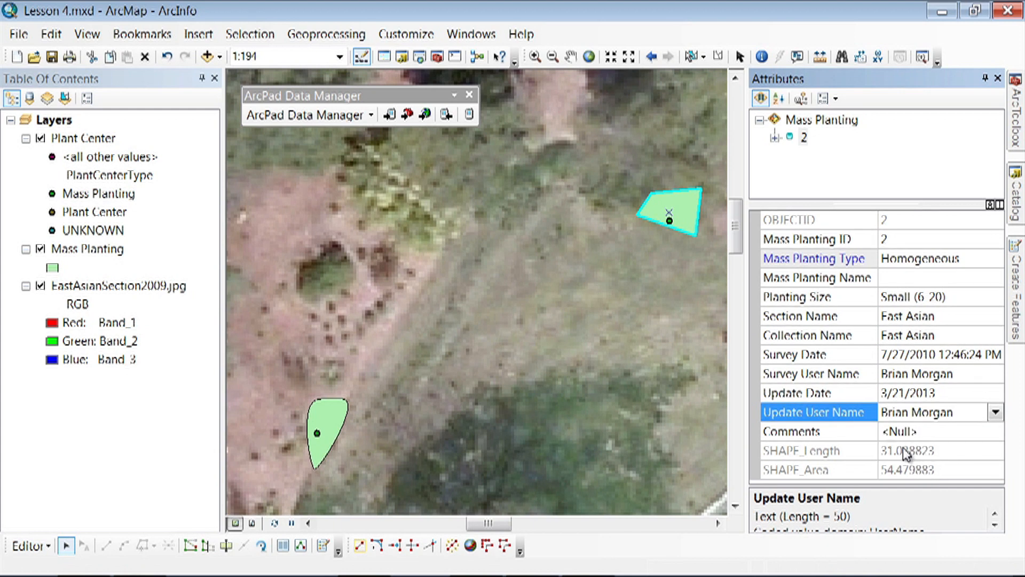
pyautogui.click(656, 238)
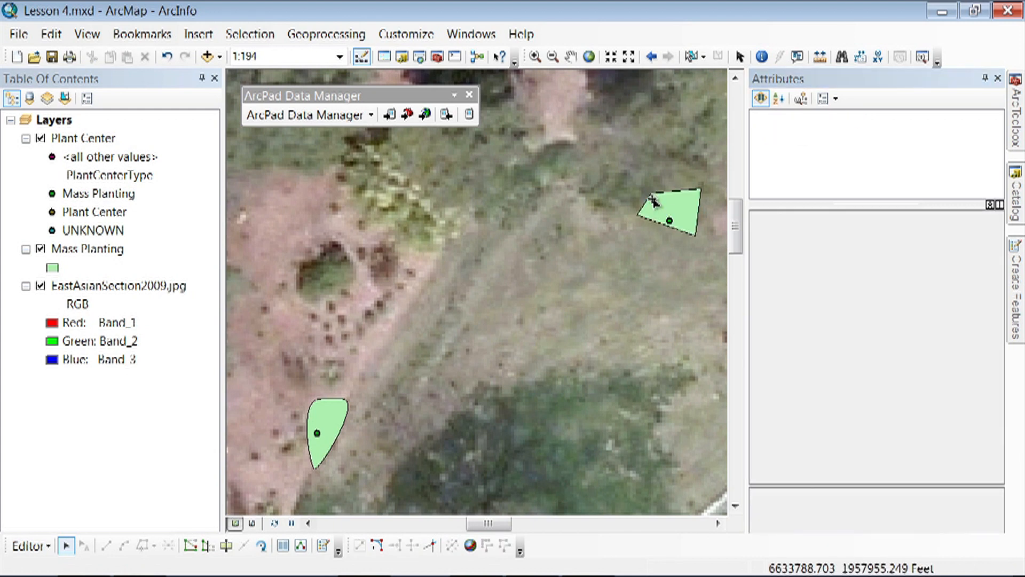
# - Smooth the northeastern Mass Planting polygon with a maximum allowable offset of 0.5, and deselect it
pyautogui.click(668, 217)
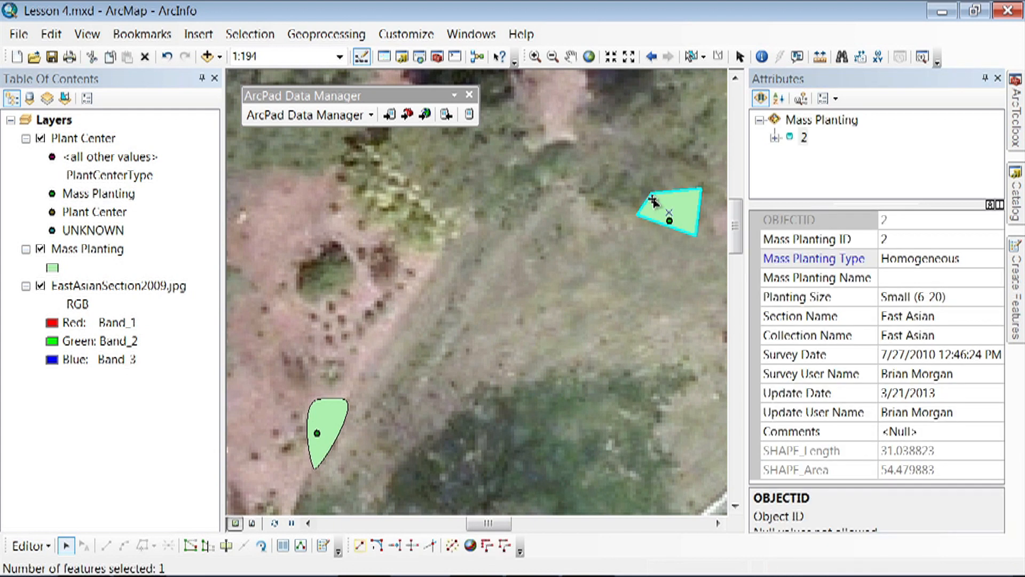
pyautogui.click(505, 545)
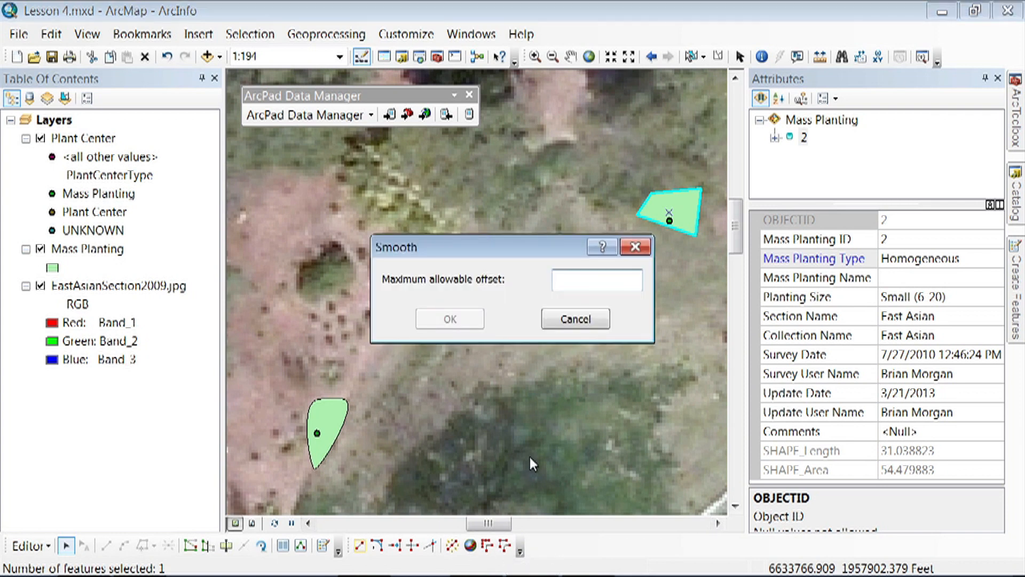
pyautogui.write('0.5')
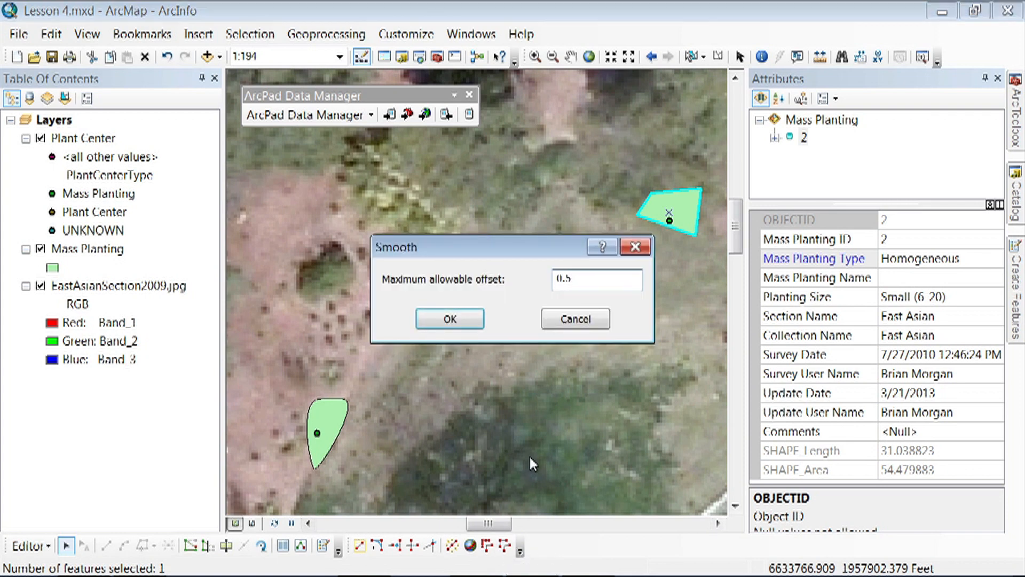
pyautogui.click(466, 329)
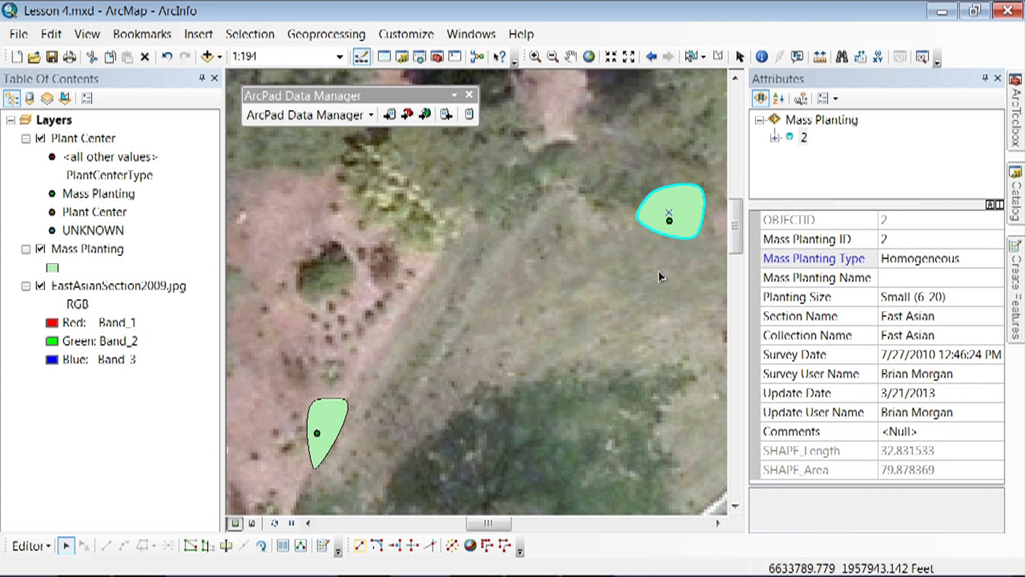
pyautogui.click(668, 259)
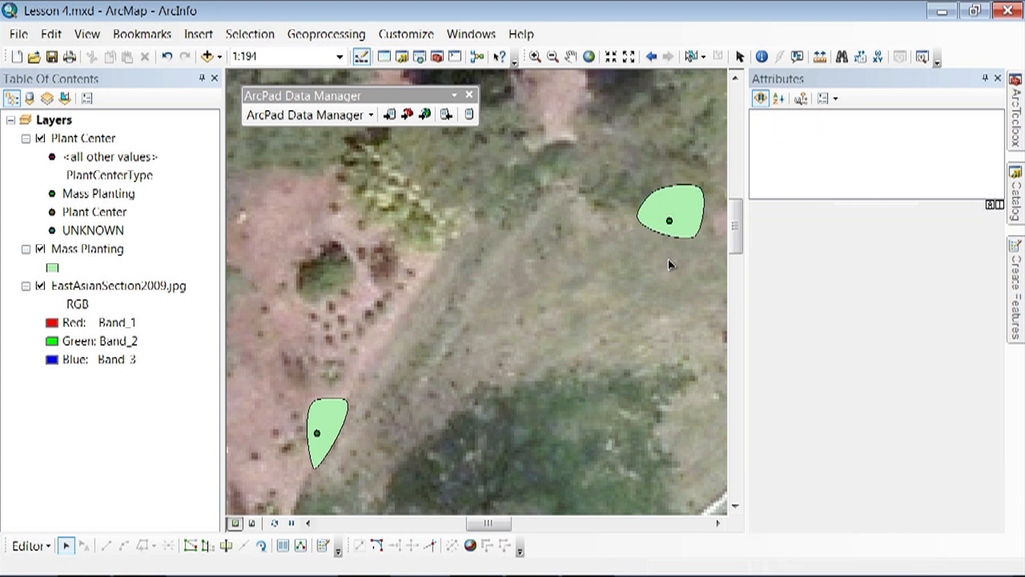
# - Select the Plant Center point in the northeastern polygon and check its available Accession Number values
pyautogui.click(670, 222)
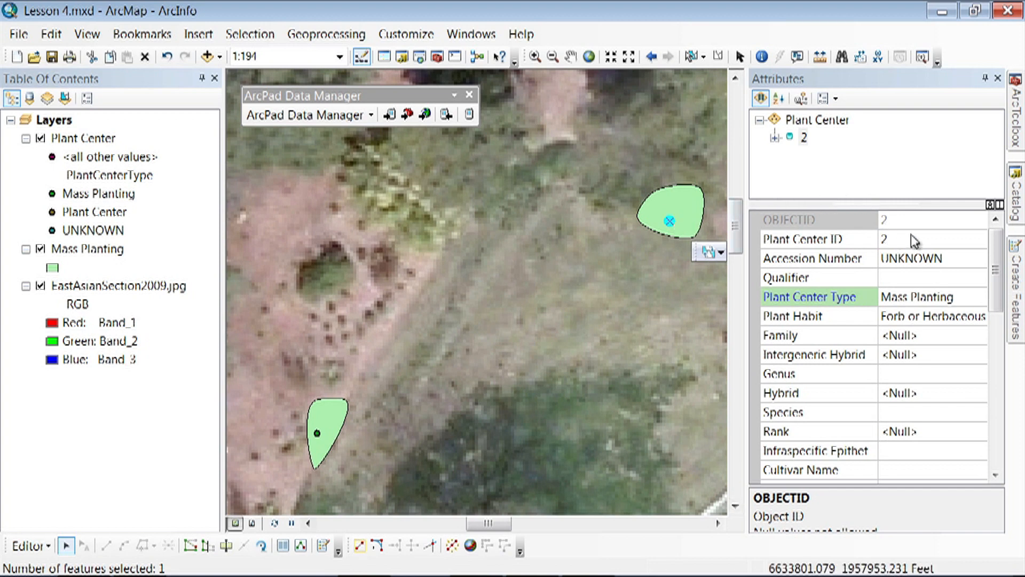
pyautogui.click(949, 263)
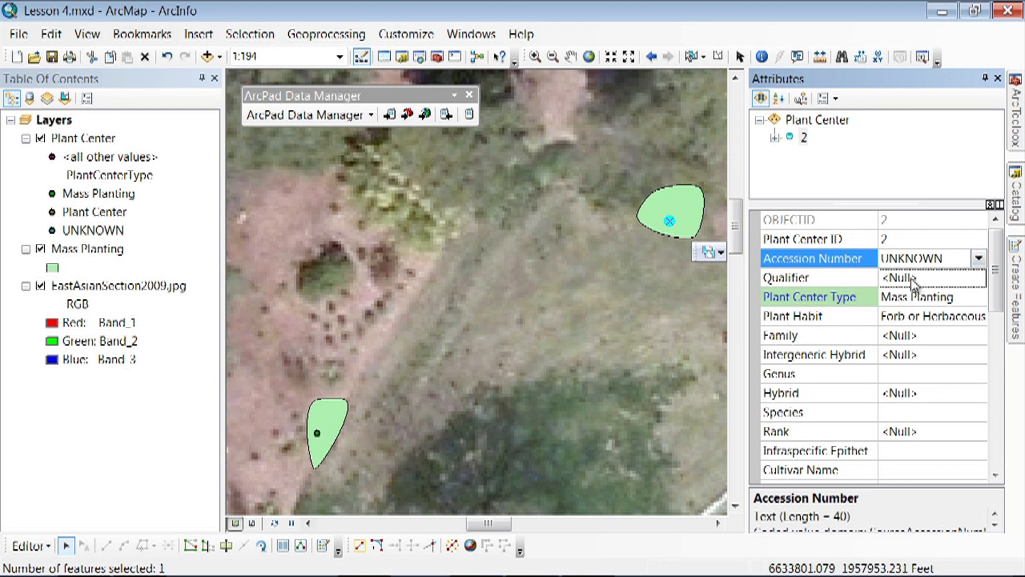
pyautogui.click(980, 263)
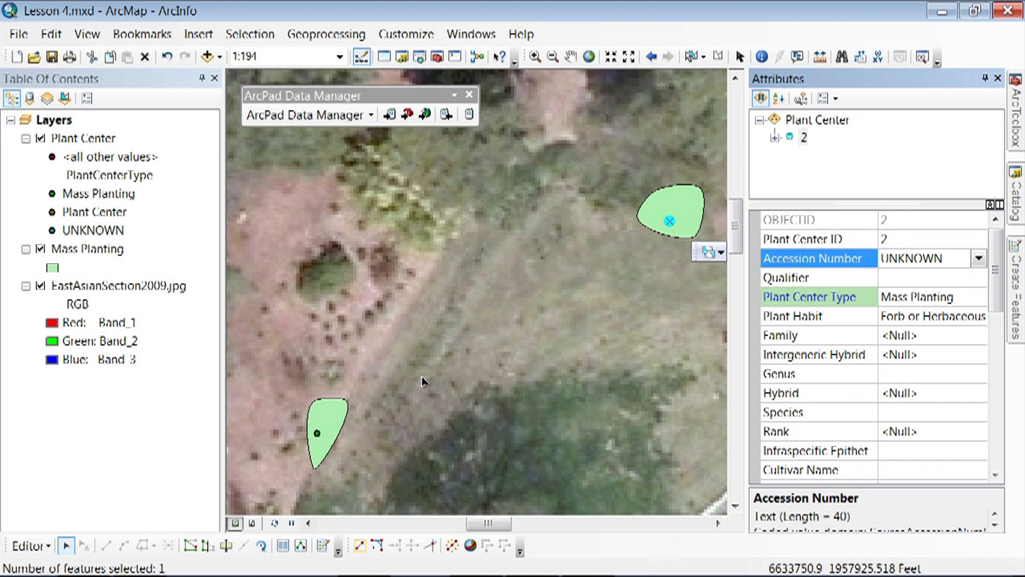
# - Stop the edit session and save the edits
pyautogui.click(30, 545)
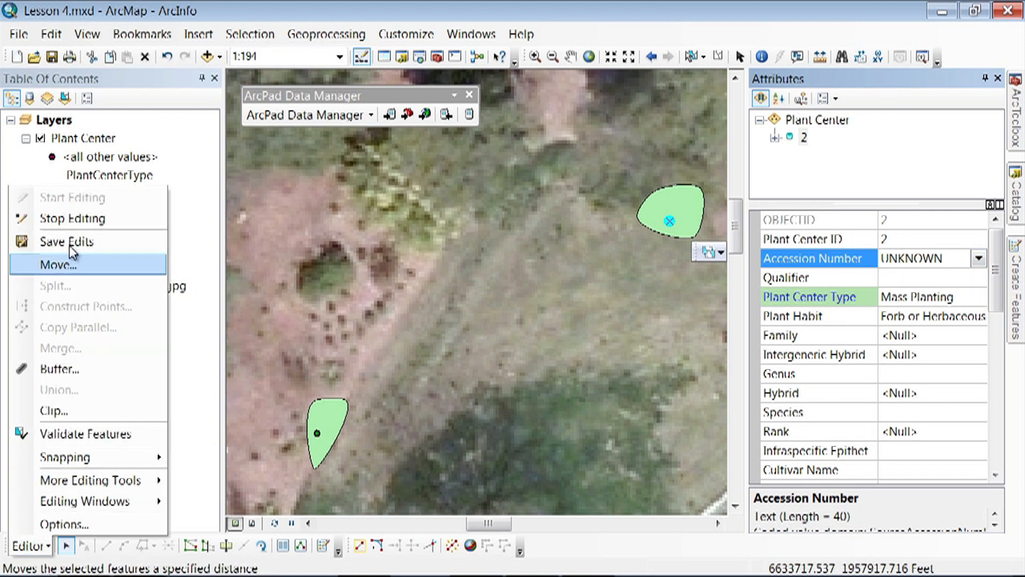
pyautogui.click(72, 226)
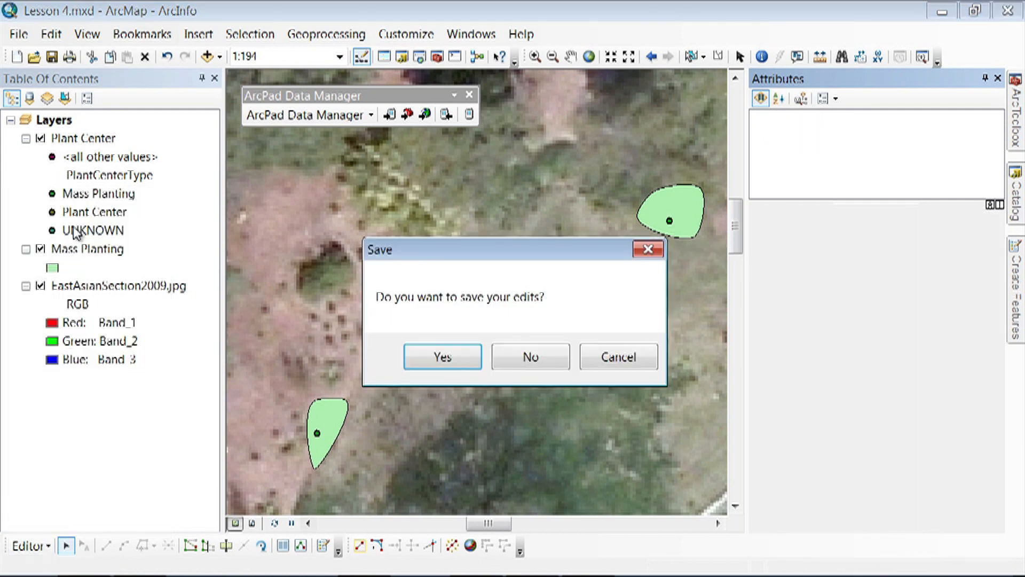
pyautogui.click(470, 357)
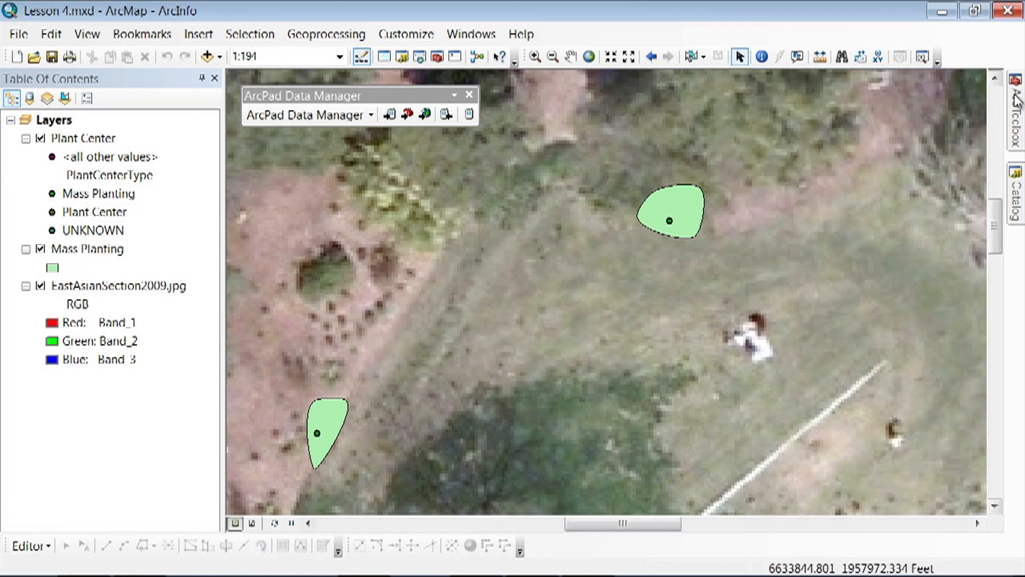
# - Start Table To Domain with SourceAccessionNumber.txt as the input table and SourceAccessionNumber as both the code and description field
pyautogui.moveTo(1019, 99)
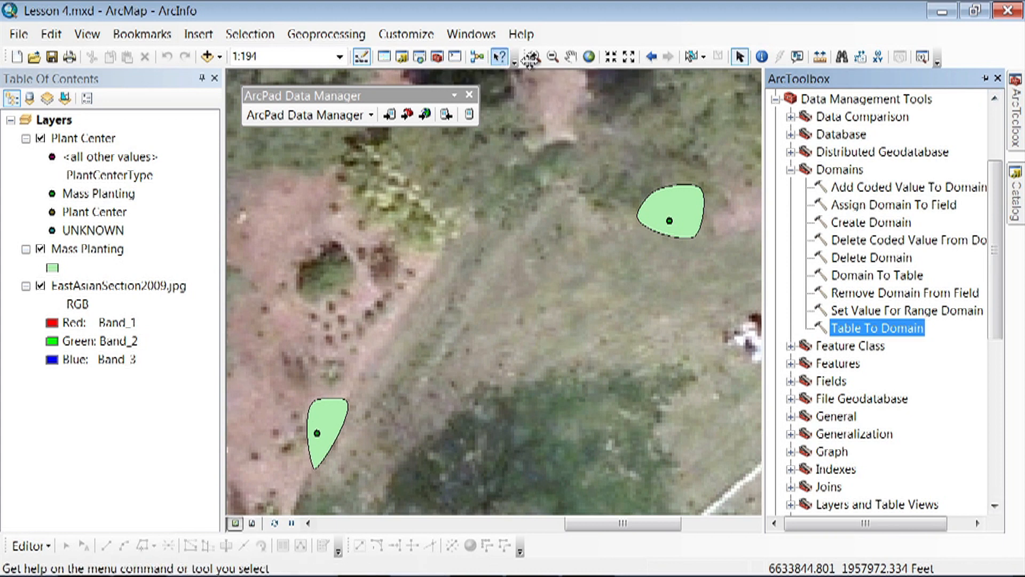
pyautogui.doubleClick(897, 328)
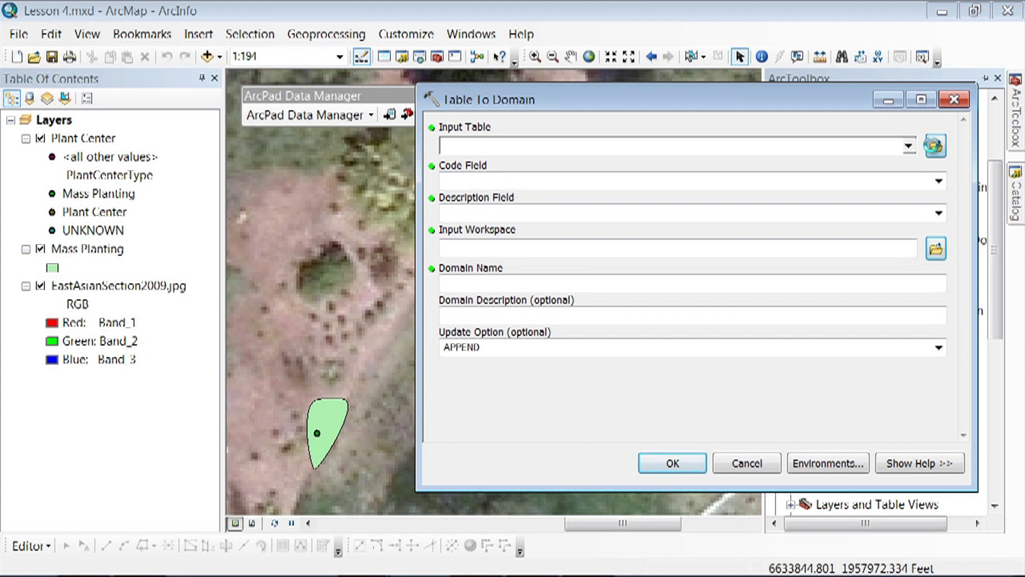
pyautogui.click(935, 145)
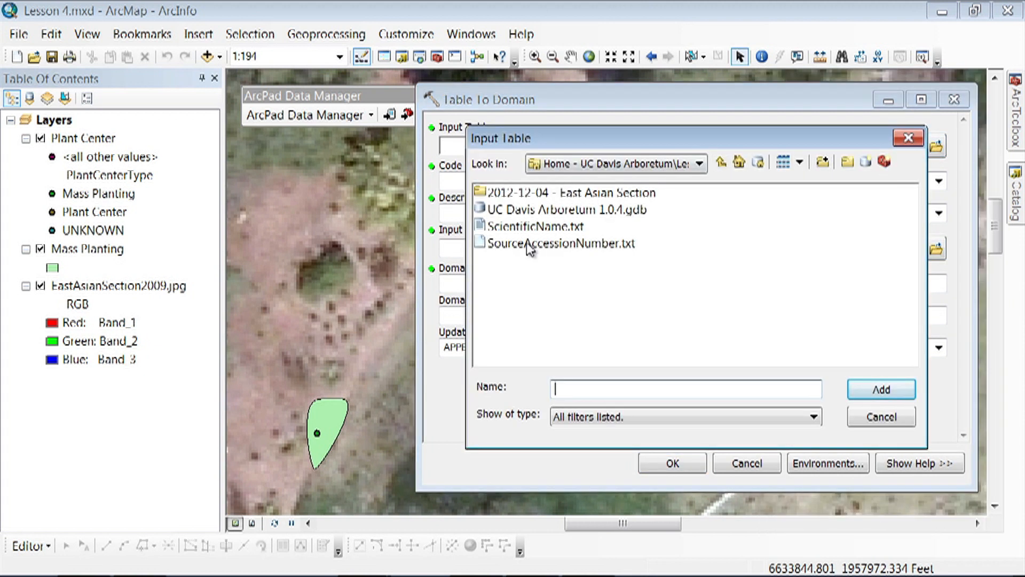
pyautogui.click(530, 245)
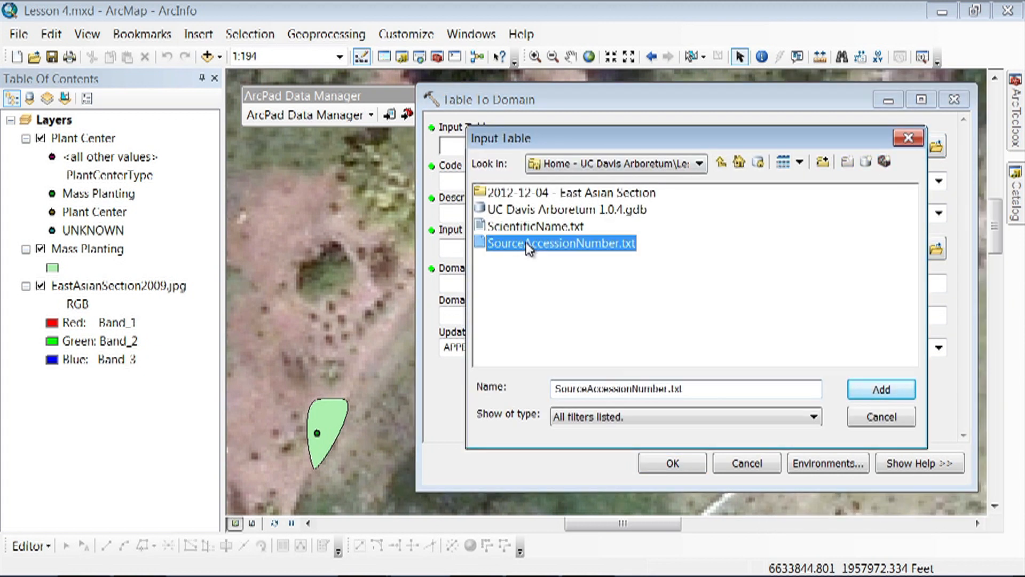
pyautogui.click(881, 392)
pyautogui.click(938, 181)
pyautogui.click(919, 198)
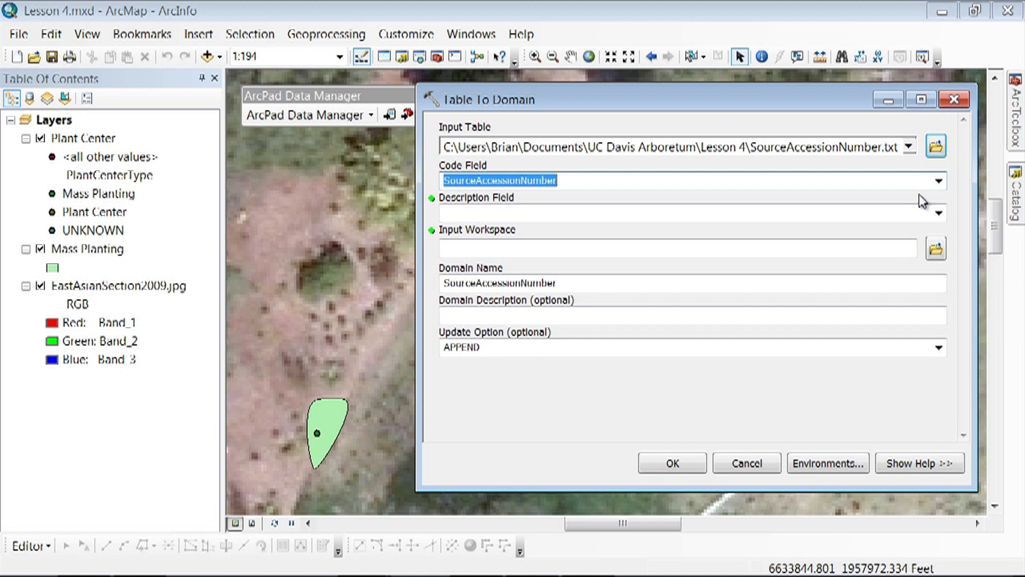
pyautogui.click(938, 213)
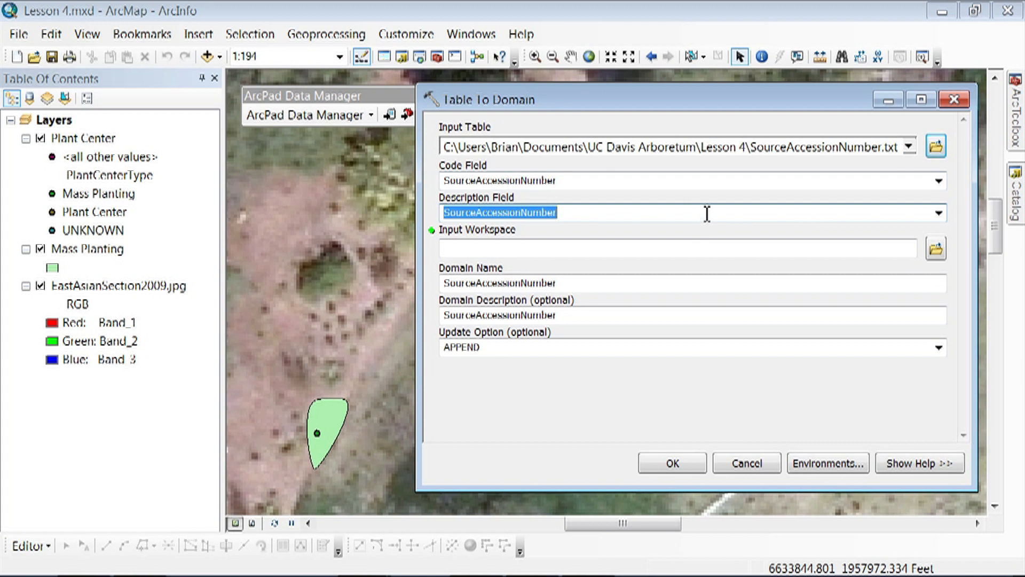
# - Set UC Davis Arboretum 1.0.4.gdb as the input workspace and append the table's values to the SourceAccessionNumber domain
pyautogui.click(935, 249)
pyautogui.click(555, 211)
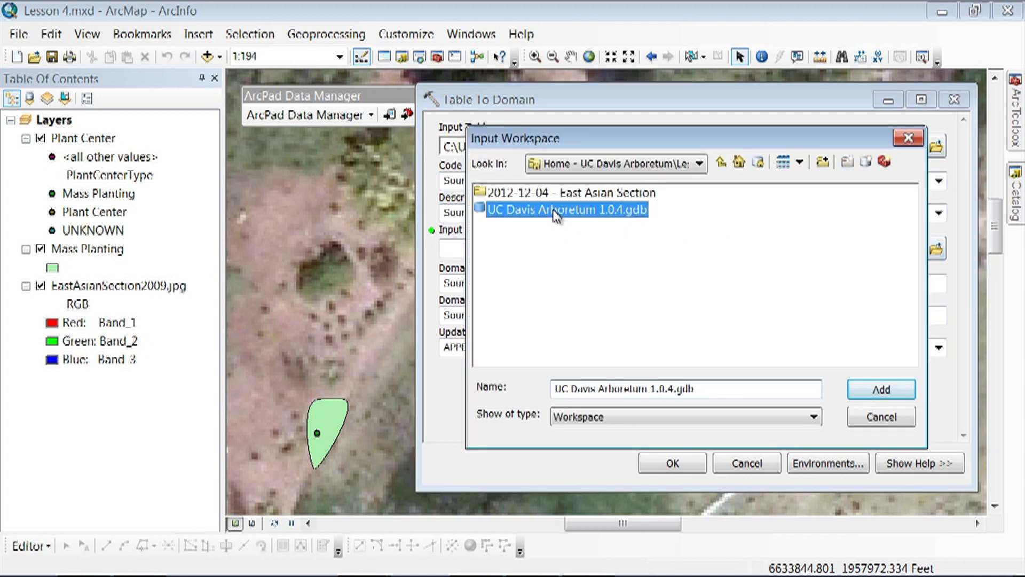
pyautogui.click(899, 391)
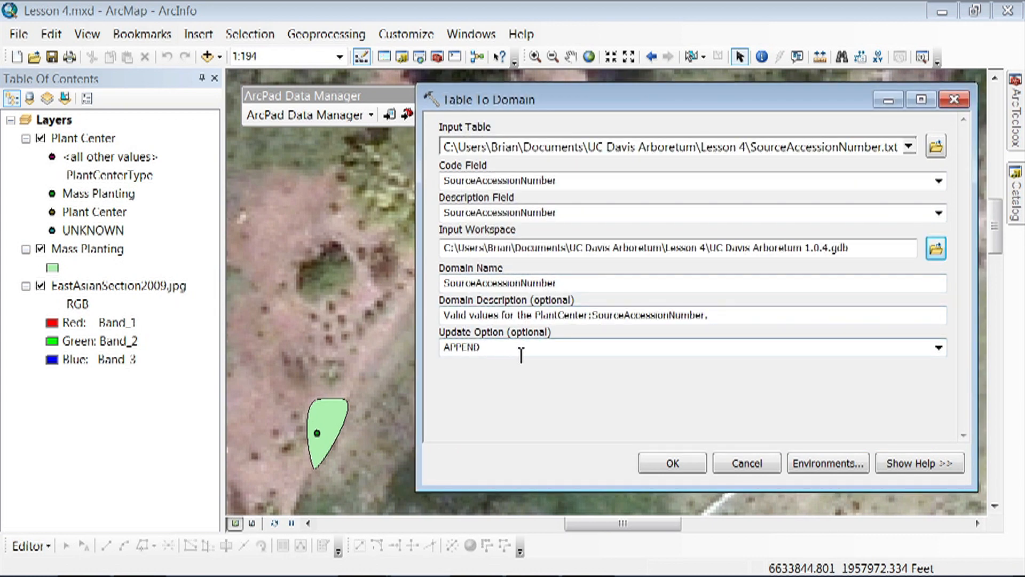
pyautogui.click(668, 463)
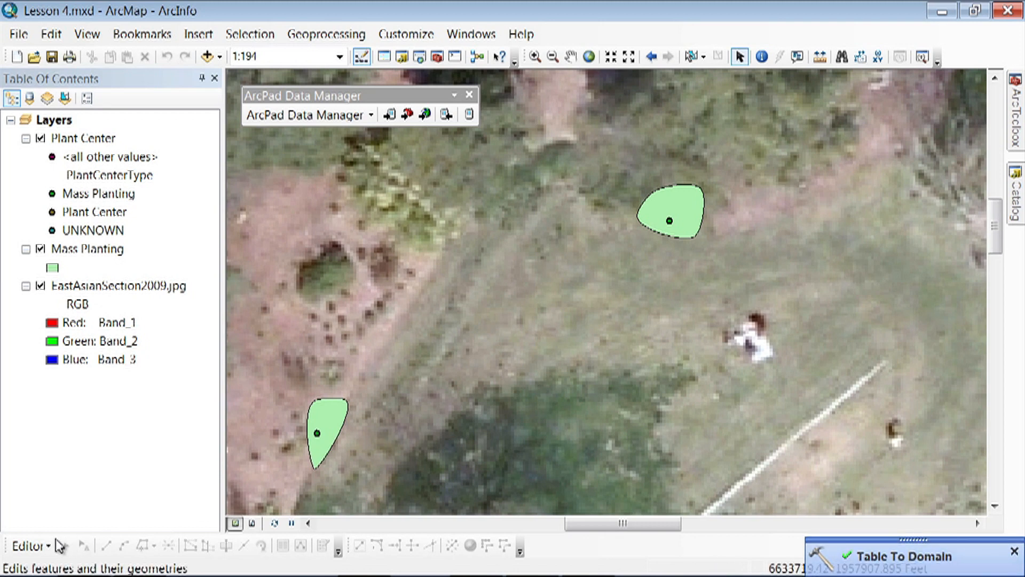
# - Start an edit session and open the attributes of the Plant Center point in the northeastern polygon, with the feature templates pane tucked away
pyautogui.click(31, 545)
pyautogui.click(80, 197)
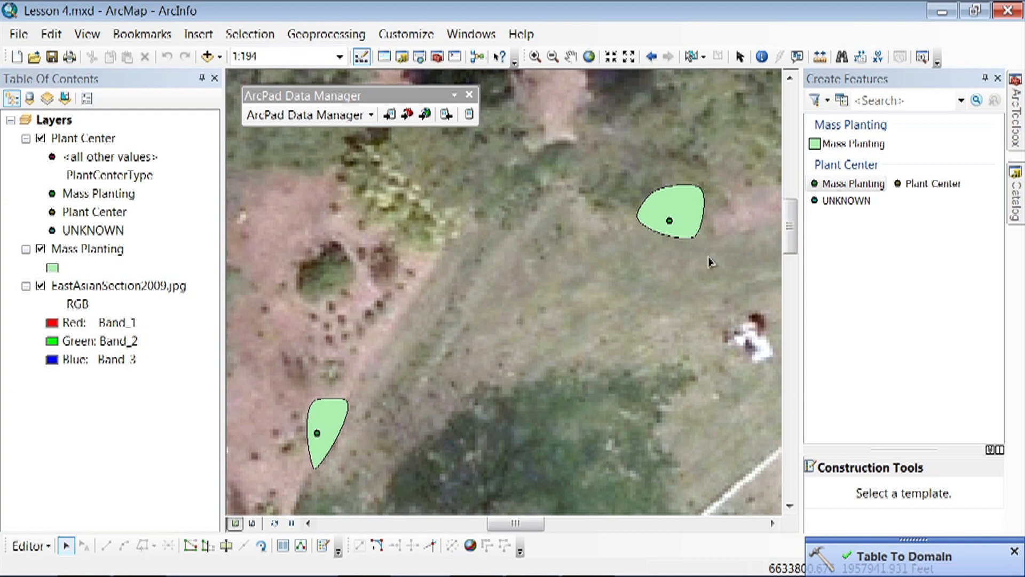
pyautogui.click(670, 221)
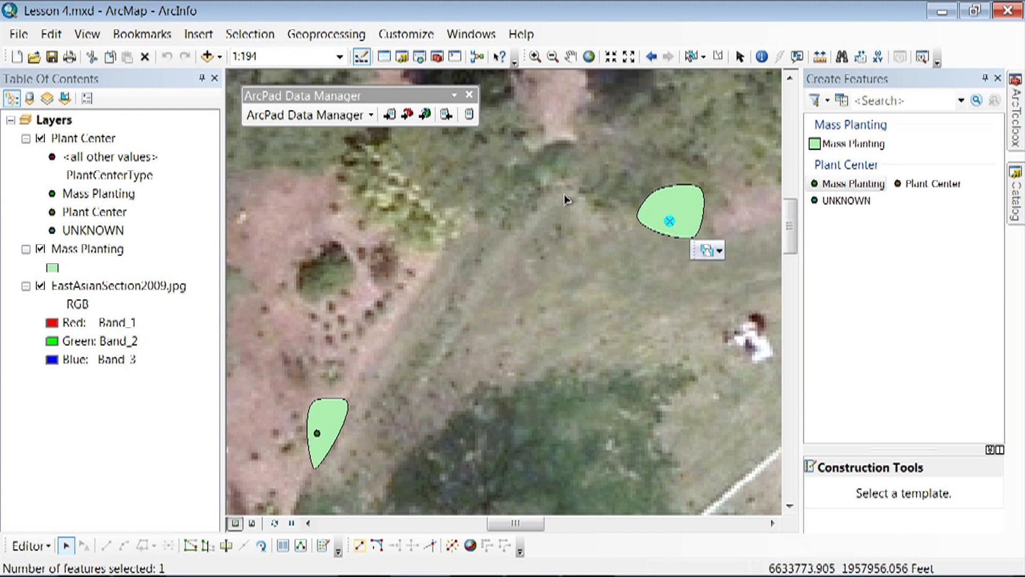
pyautogui.click(283, 545)
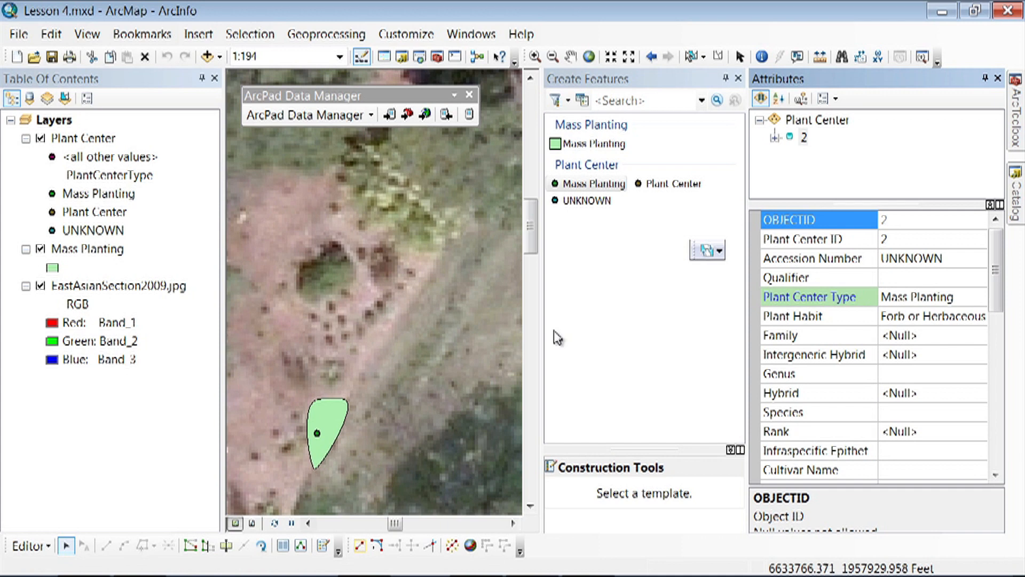
pyautogui.click(725, 79)
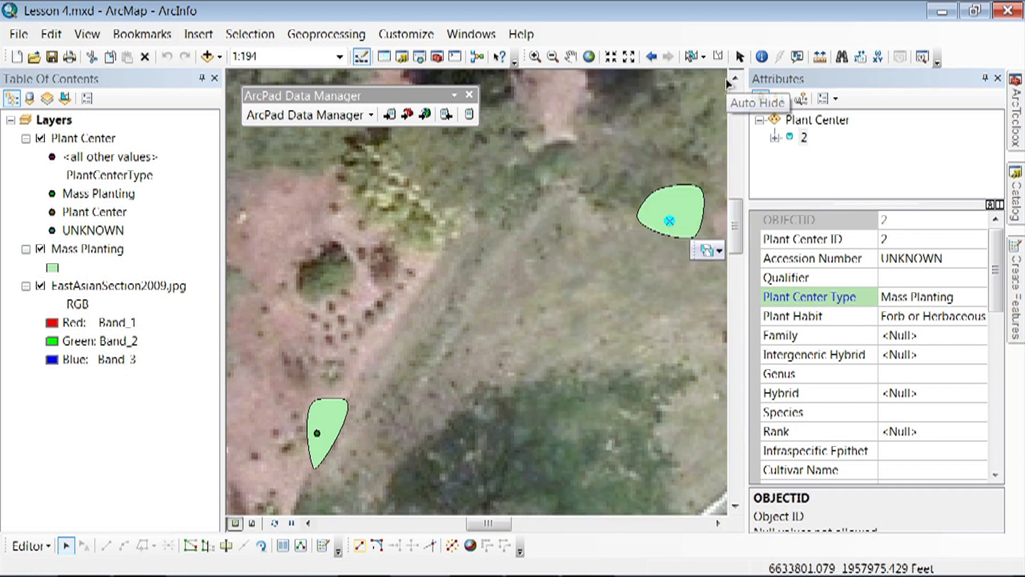
# - Set the selected Plant Center point's Accession Number to M02.0446 and its Qualifier to 3
pyautogui.click(949, 261)
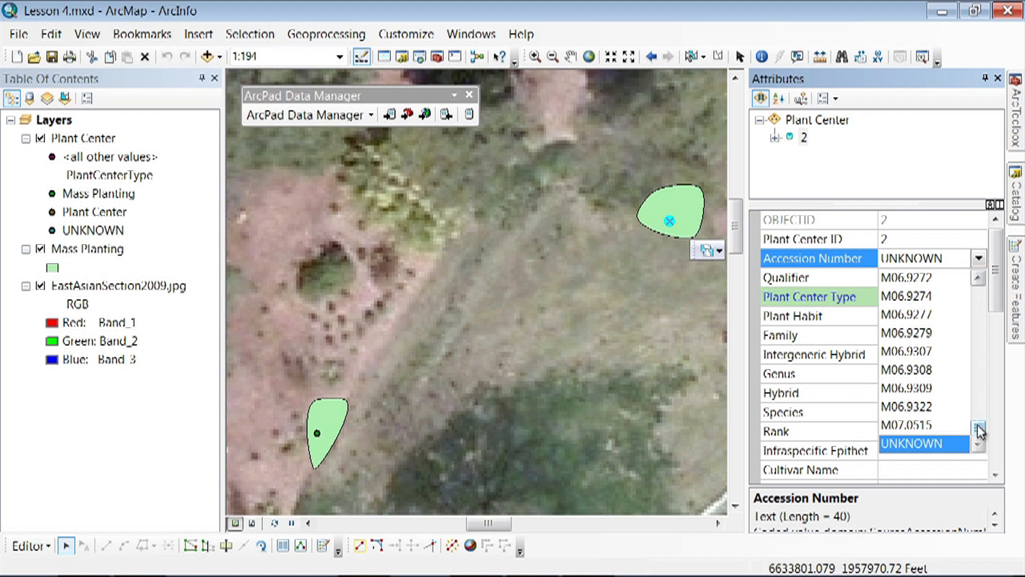
pyautogui.moveTo(977, 431); pyautogui.dragTo(981, 406)
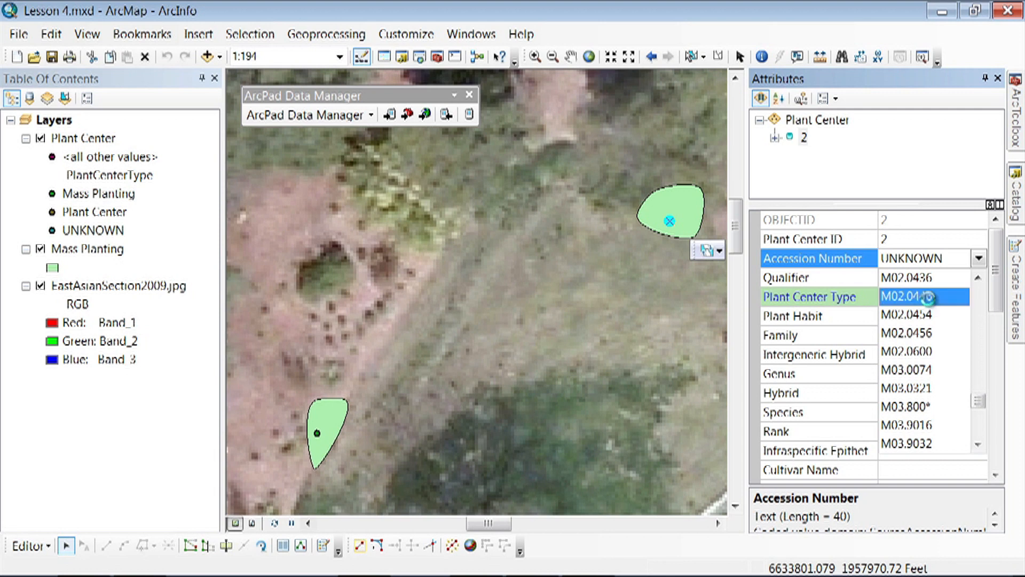
pyautogui.click(929, 297)
pyautogui.click(913, 277)
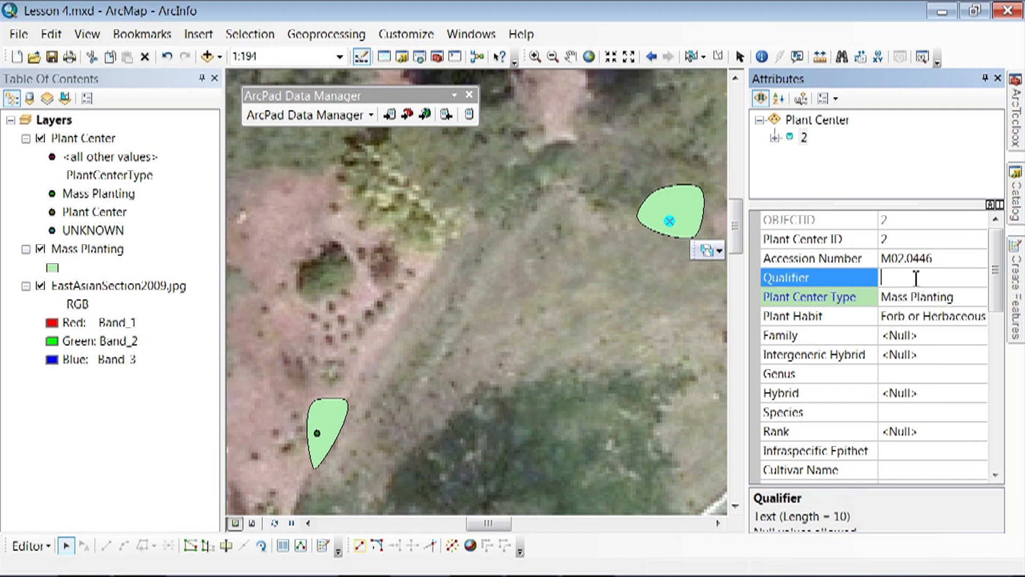
pyautogui.write('3')
# - Replace the point's Plant Center ID with M02.0446.3
pyautogui.click(912, 238)
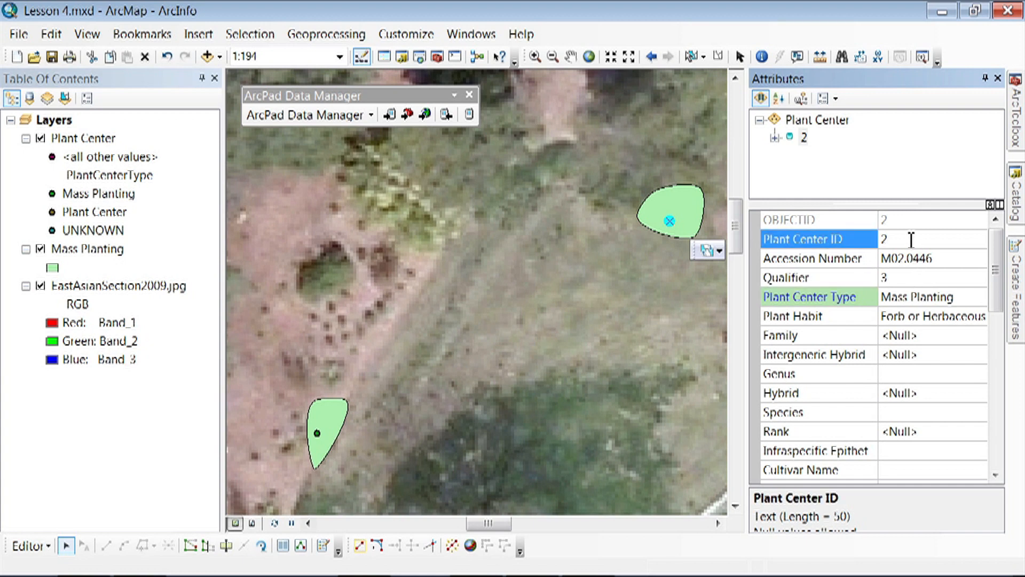
pyautogui.moveTo(891, 240); pyautogui.dragTo(880, 238)
pyautogui.write('M02.0446.3')
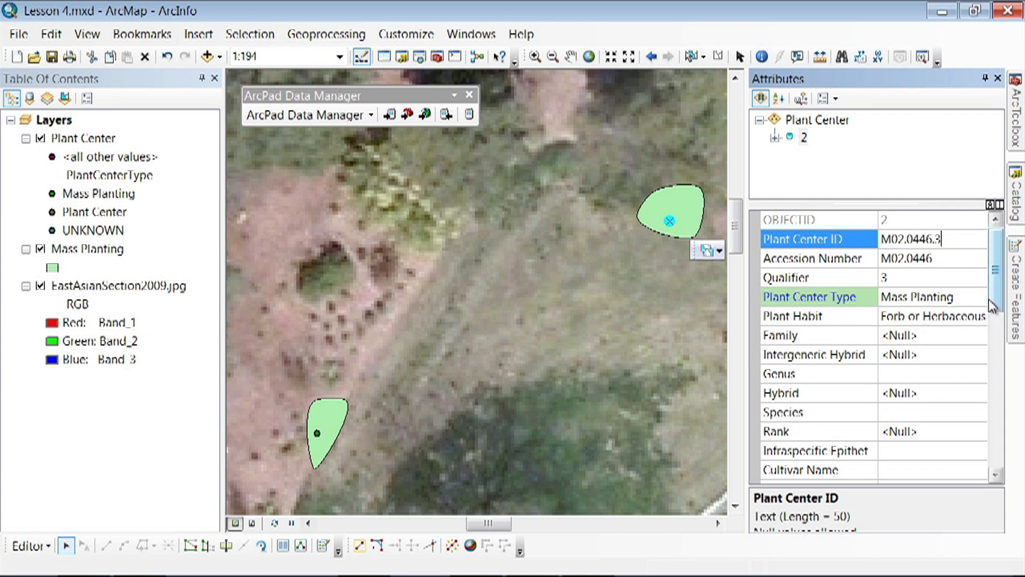
# - Enter Hemerocallis as the point's Genus and Miss Tinkerbell as its Cultivar Name
pyautogui.scroll(-2, 997, 302)
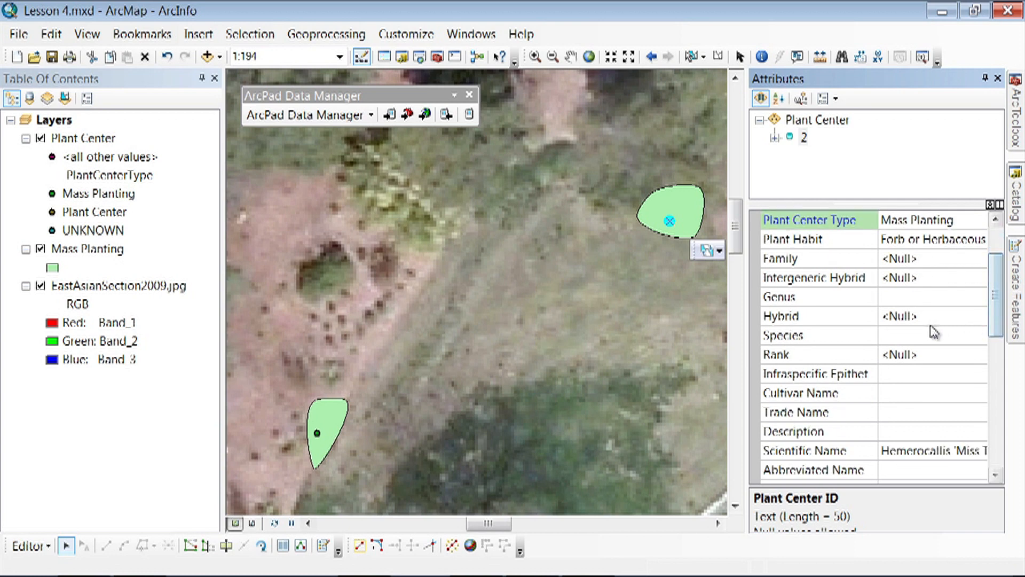
pyautogui.click(904, 298)
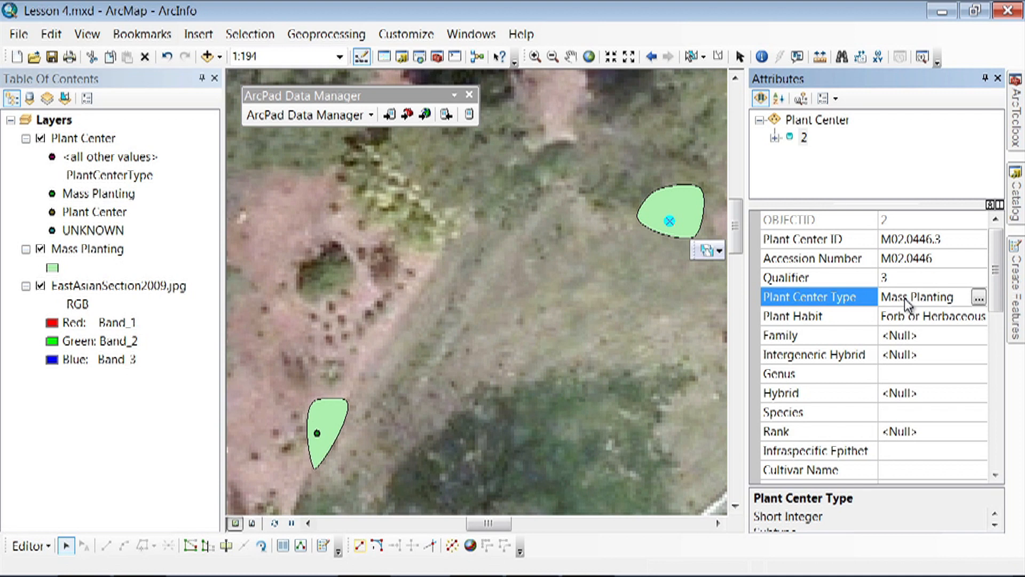
pyautogui.scroll(-3, 999, 273)
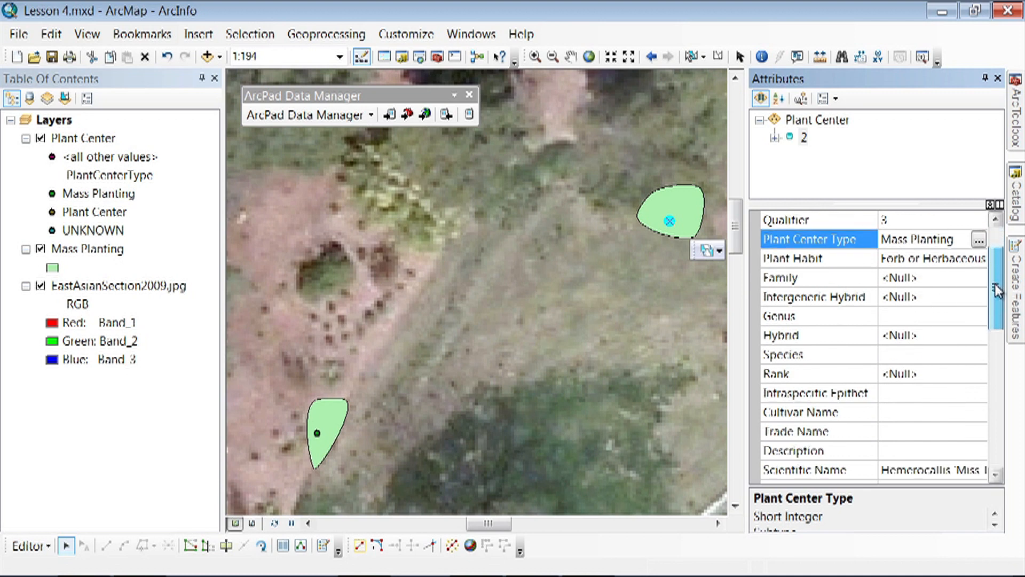
pyautogui.click(917, 316)
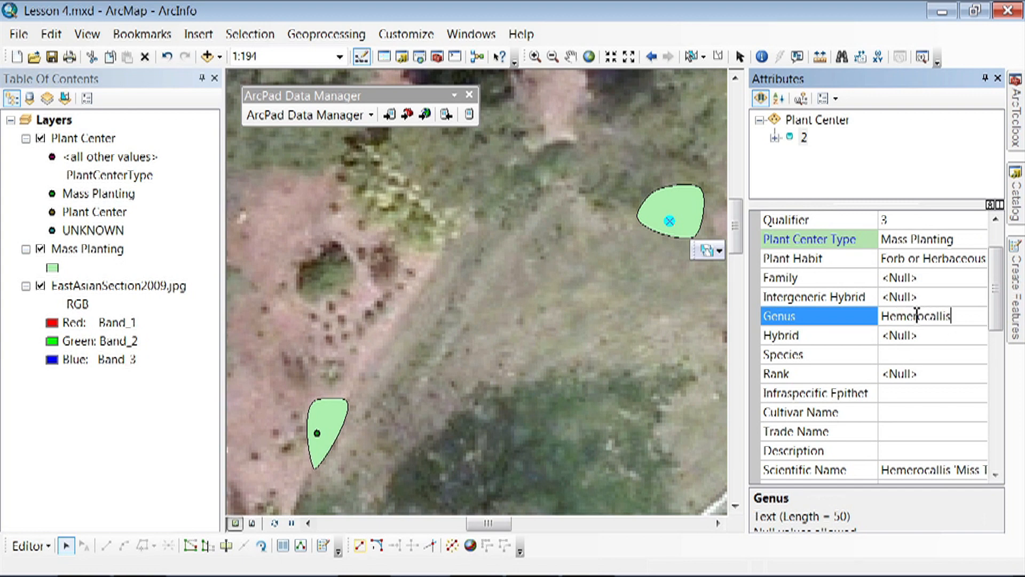
pyautogui.click(902, 412)
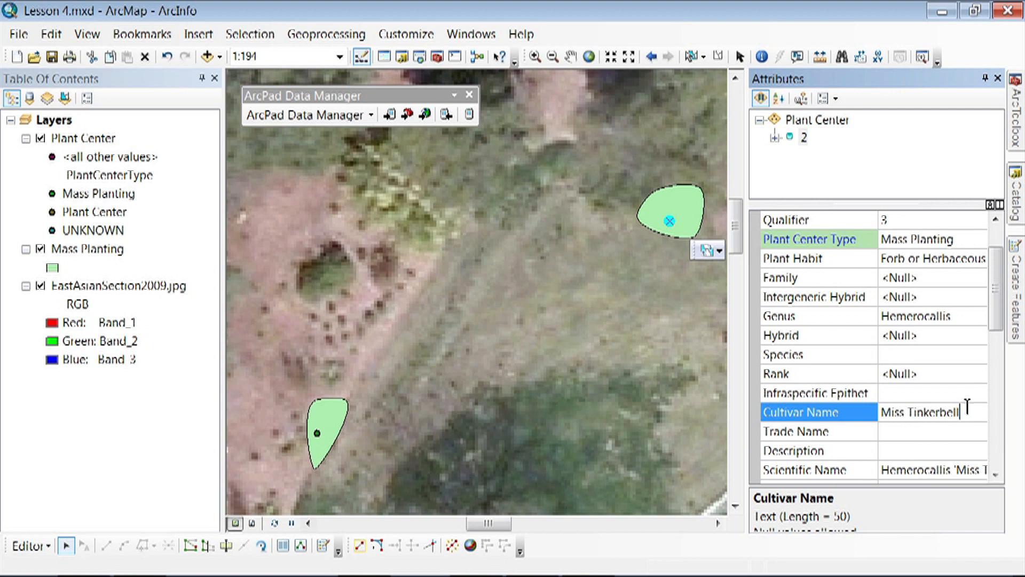
# - Set the point's Update Date to 3/21/2013 and choose the surveyor's name as the Update User Name
pyautogui.scroll(-1, 1003, 332)
pyautogui.moveTo(1003, 329); pyautogui.dragTo(1005, 383)
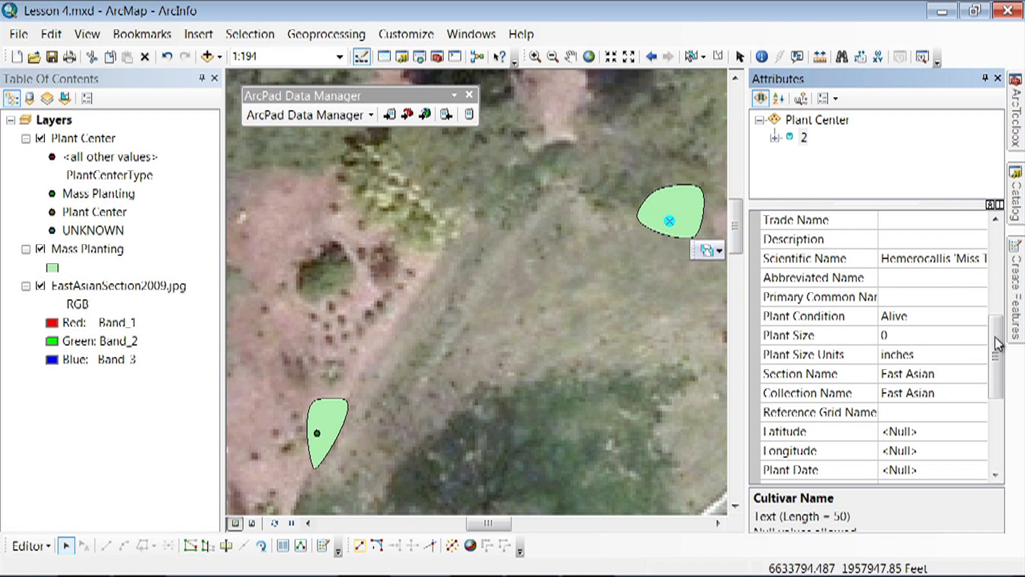
pyautogui.moveTo(997, 346); pyautogui.dragTo(998, 361)
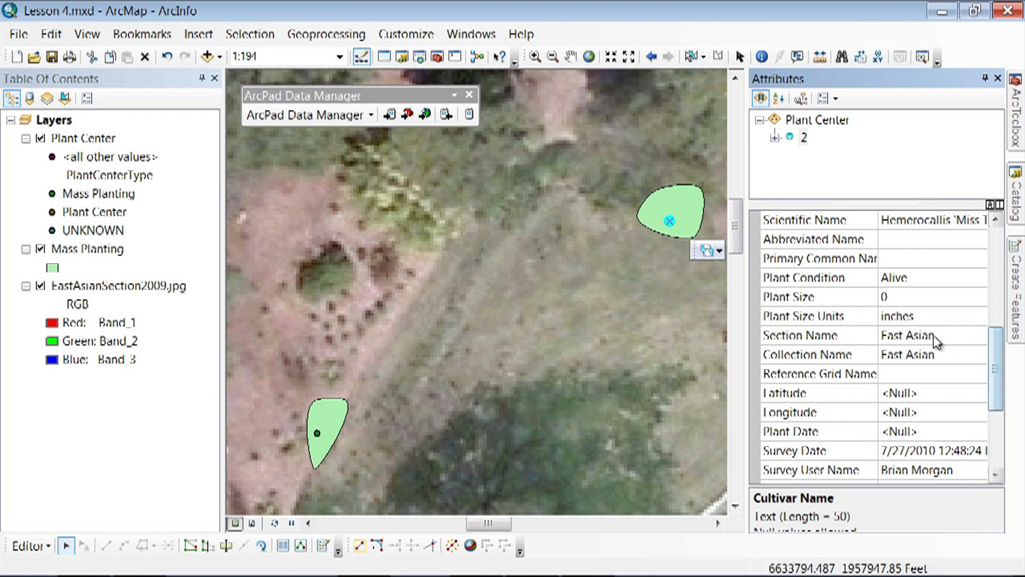
pyautogui.moveTo(996, 396); pyautogui.dragTo(996, 437)
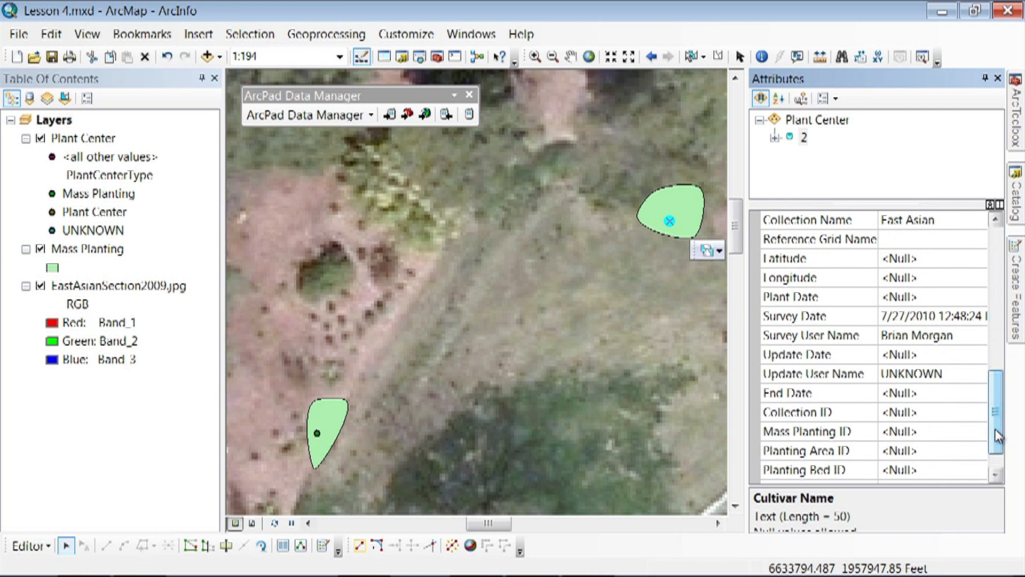
pyautogui.click(933, 356)
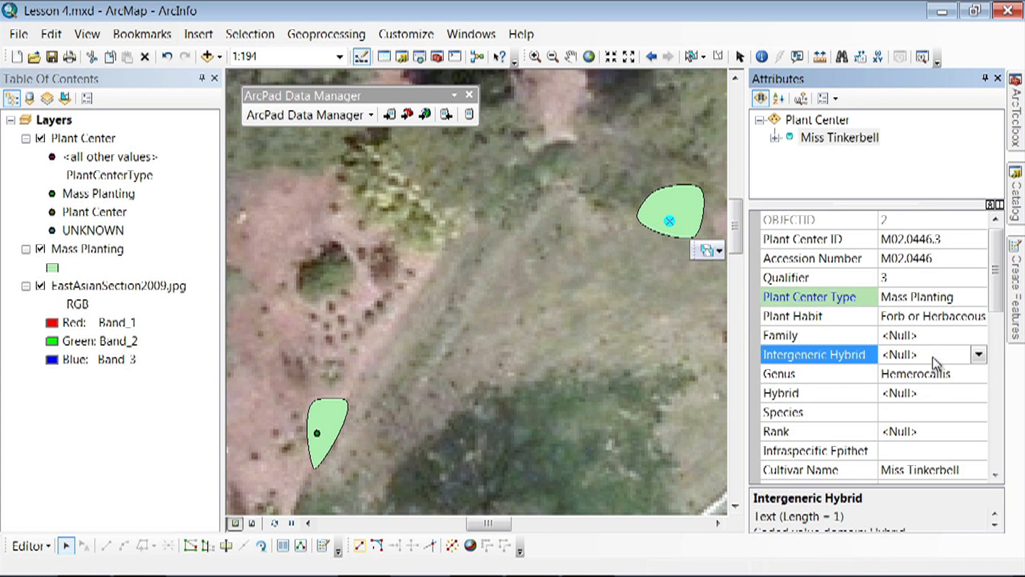
pyautogui.moveTo(1001, 310); pyautogui.dragTo(1002, 429)
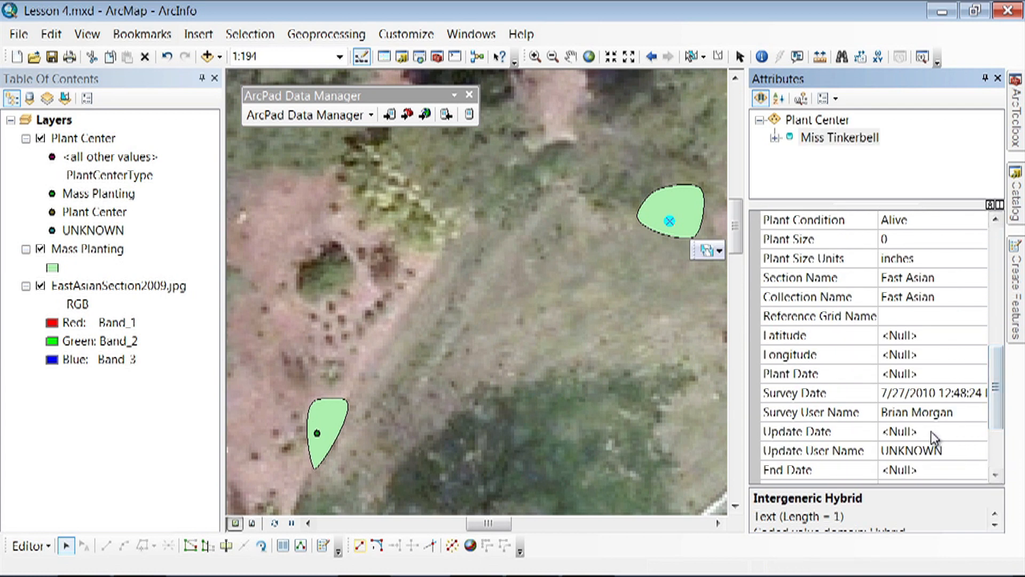
pyautogui.click(934, 432)
pyautogui.click(979, 431)
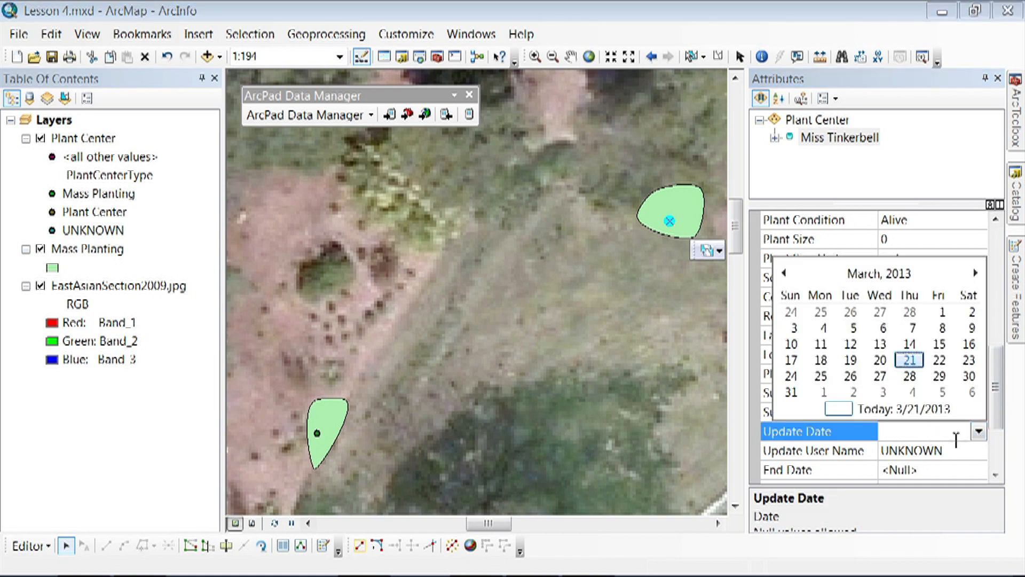
pyautogui.click(917, 409)
pyautogui.click(922, 465)
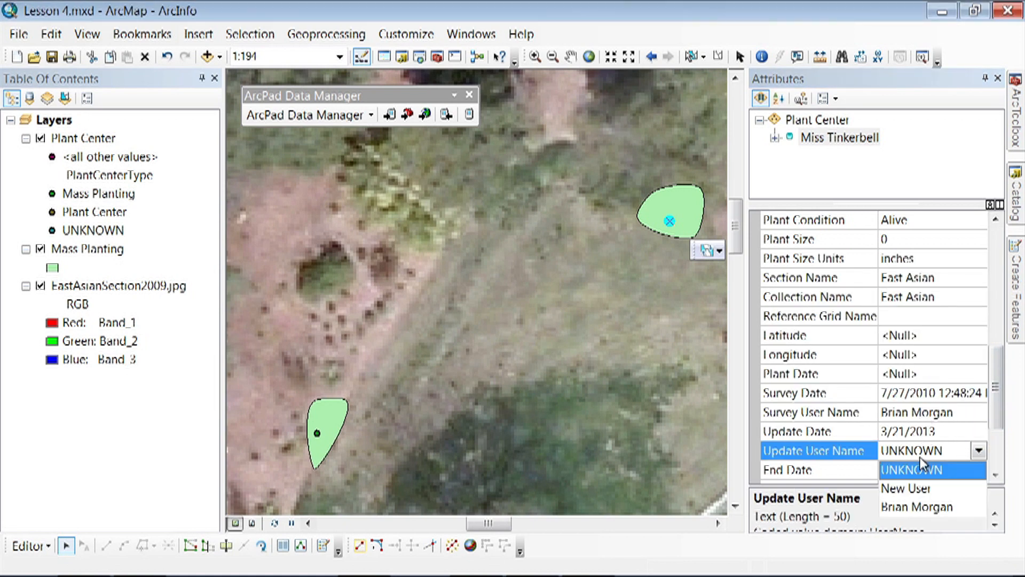
pyautogui.click(921, 507)
# - Identify the northeastern Mass Planting polygon to find its ID, and enter 2 as the Plant Center point's Mass Planting ID
pyautogui.moveTo(999, 384); pyautogui.dragTo(1000, 425)
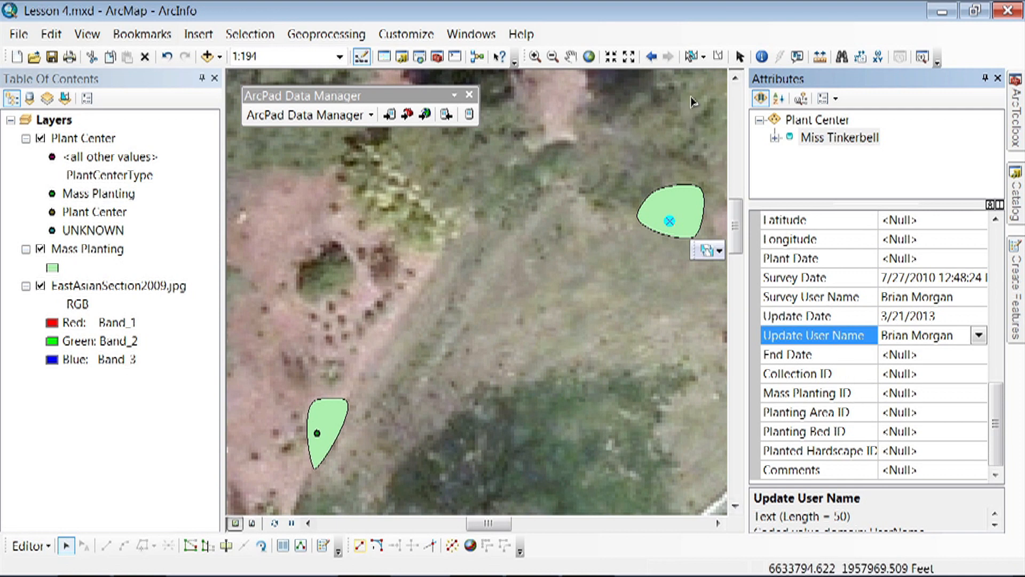
pyautogui.click(762, 57)
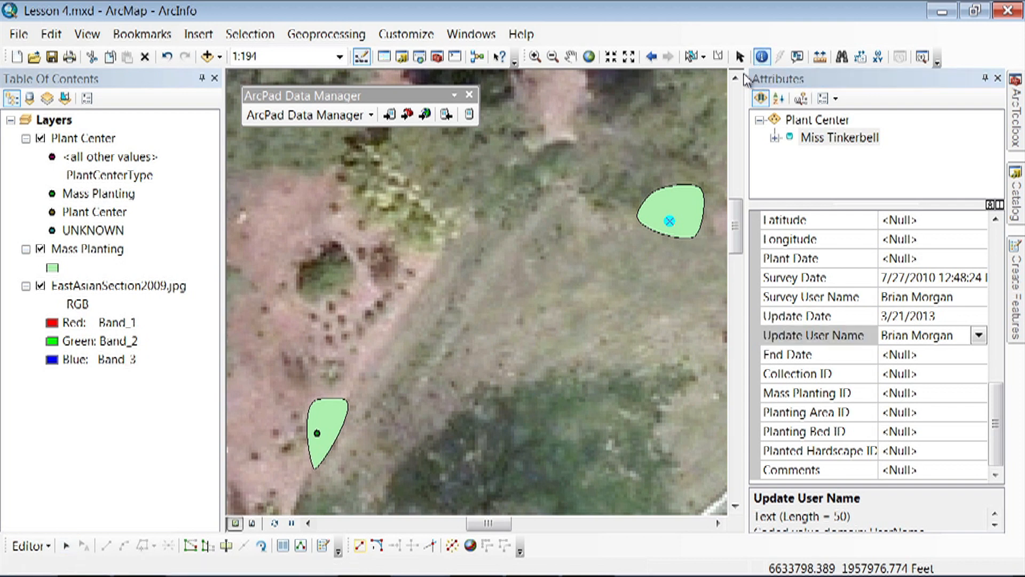
pyautogui.click(685, 210)
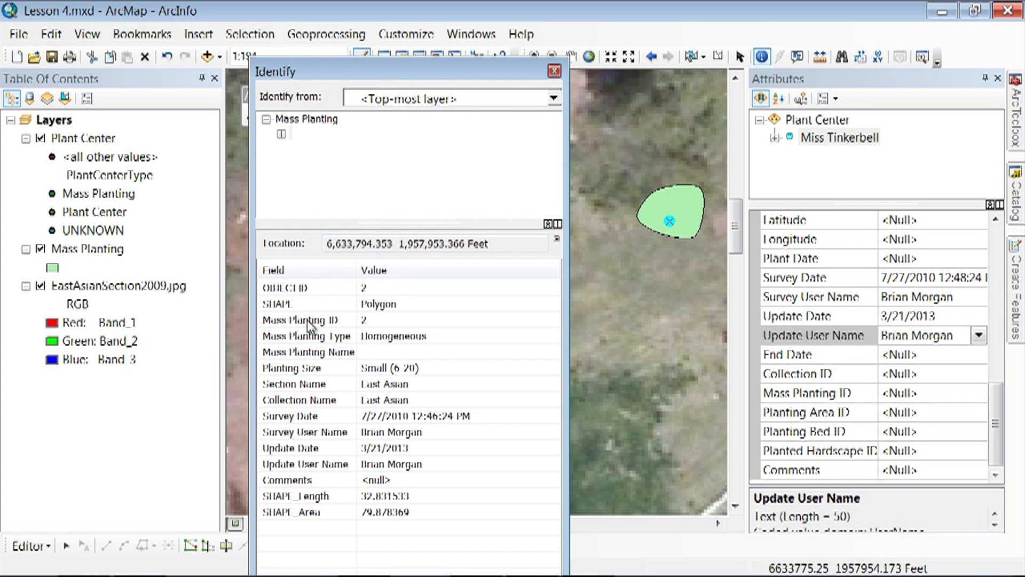
pyautogui.click(553, 71)
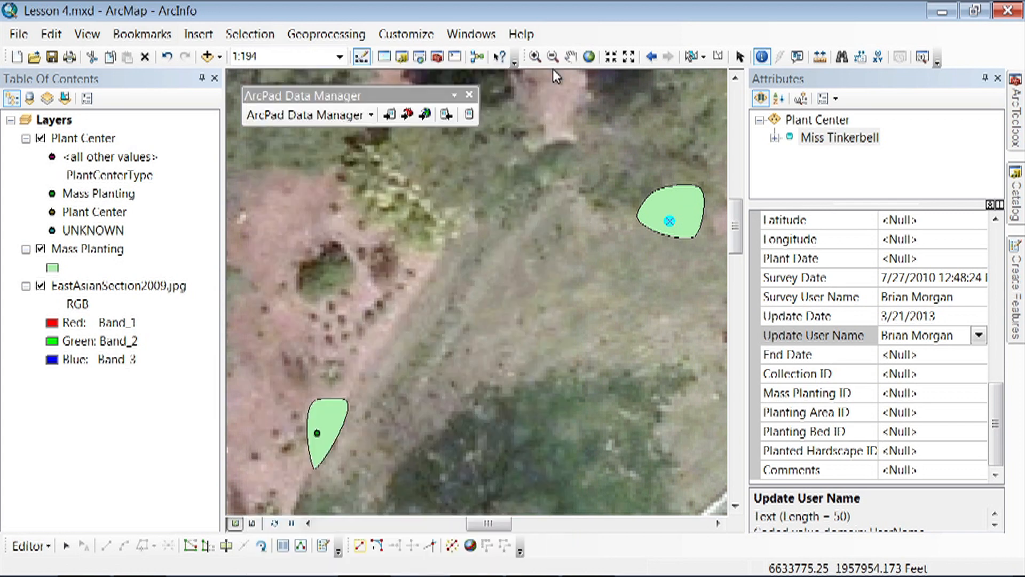
pyautogui.click(923, 395)
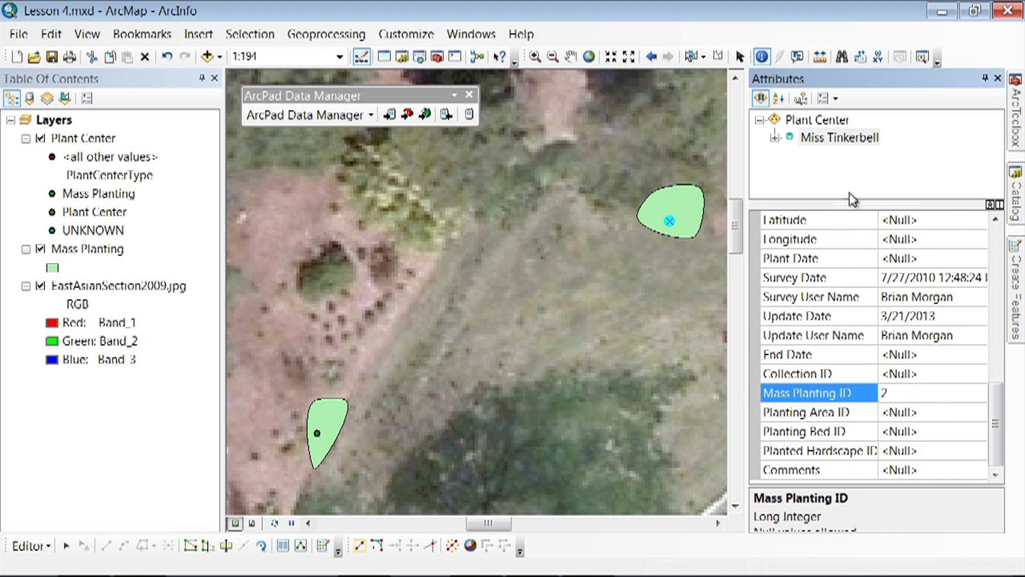
# - Check the Mass Planting record related to the Miss Tinkerbell point, and save the edits
pyautogui.click(775, 139)
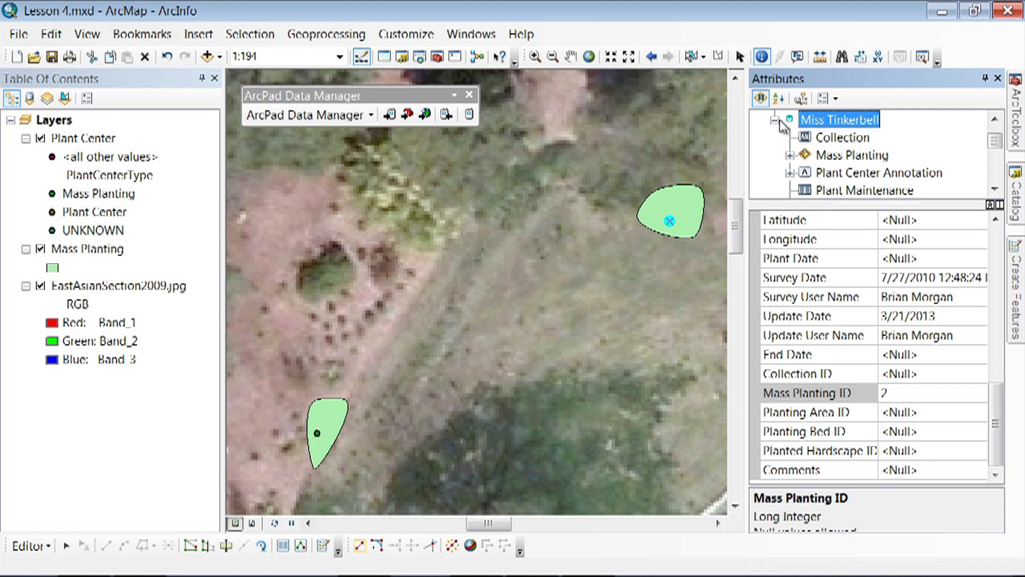
pyautogui.click(789, 155)
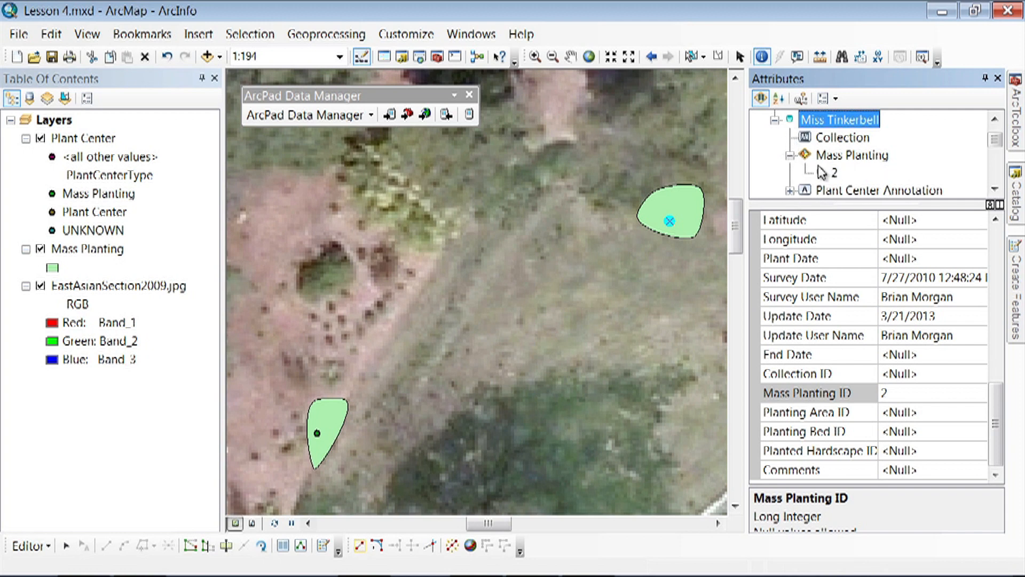
pyautogui.click(833, 171)
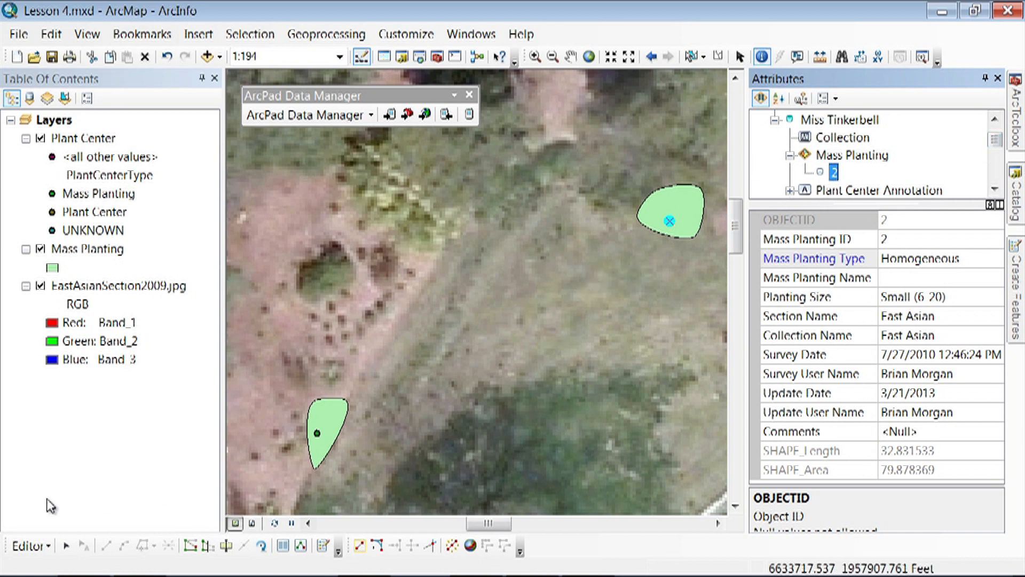
pyautogui.click(29, 545)
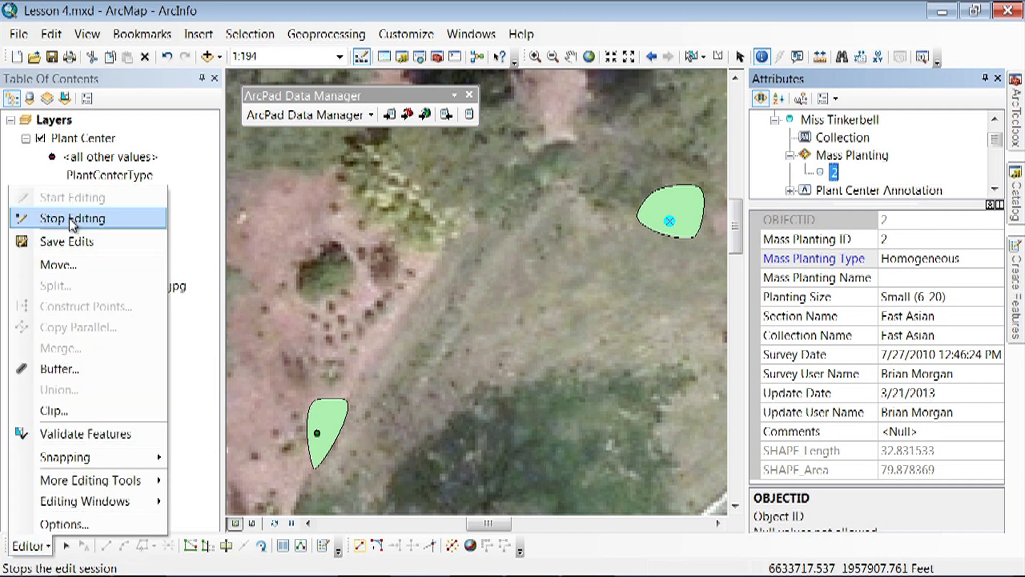
pyautogui.click(74, 241)
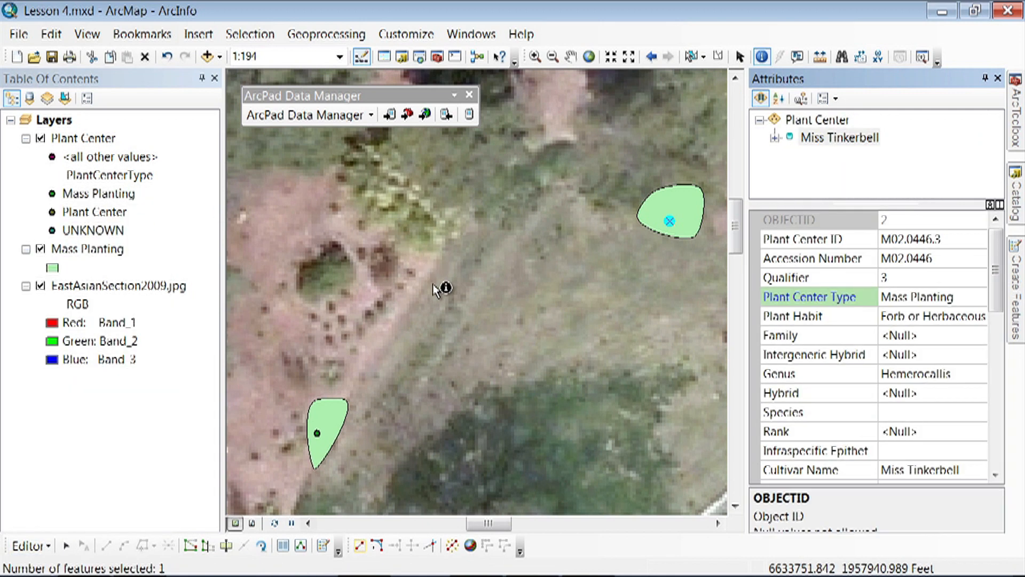